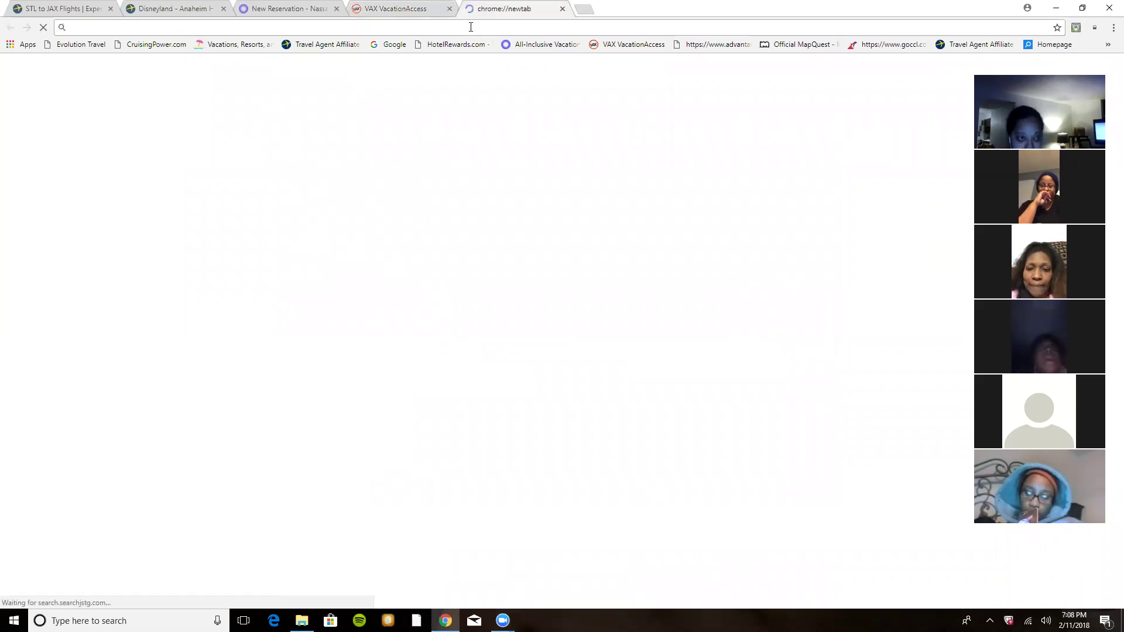
- Go to agentuniverse.com, sign in with the saved credentials and open CruisePRO
text(agentuniverse.com)
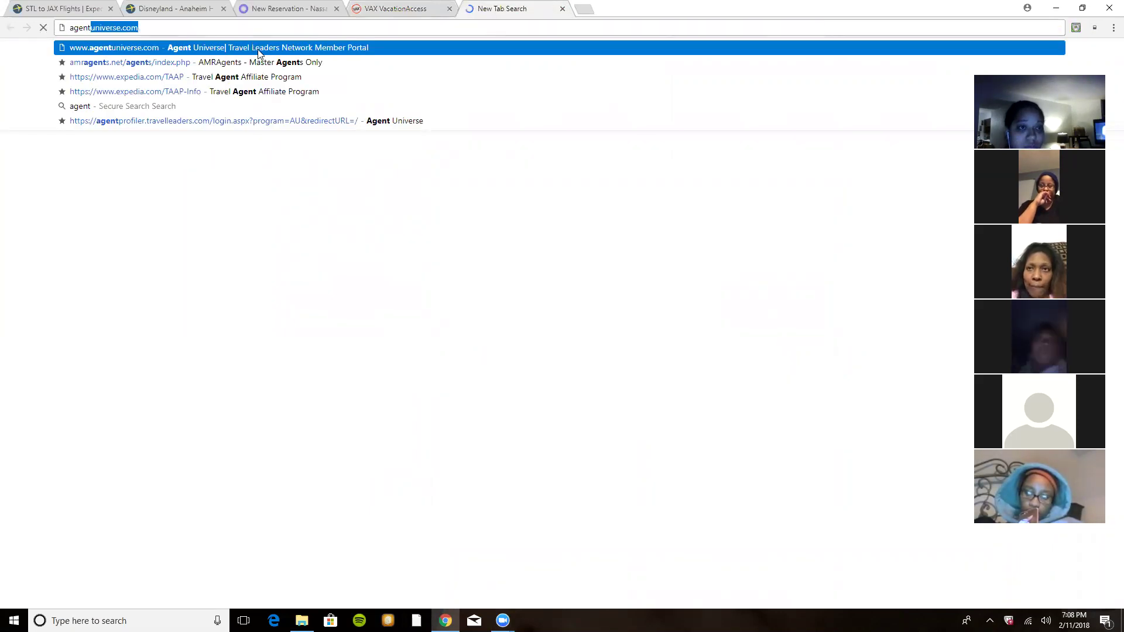
click(260, 50)
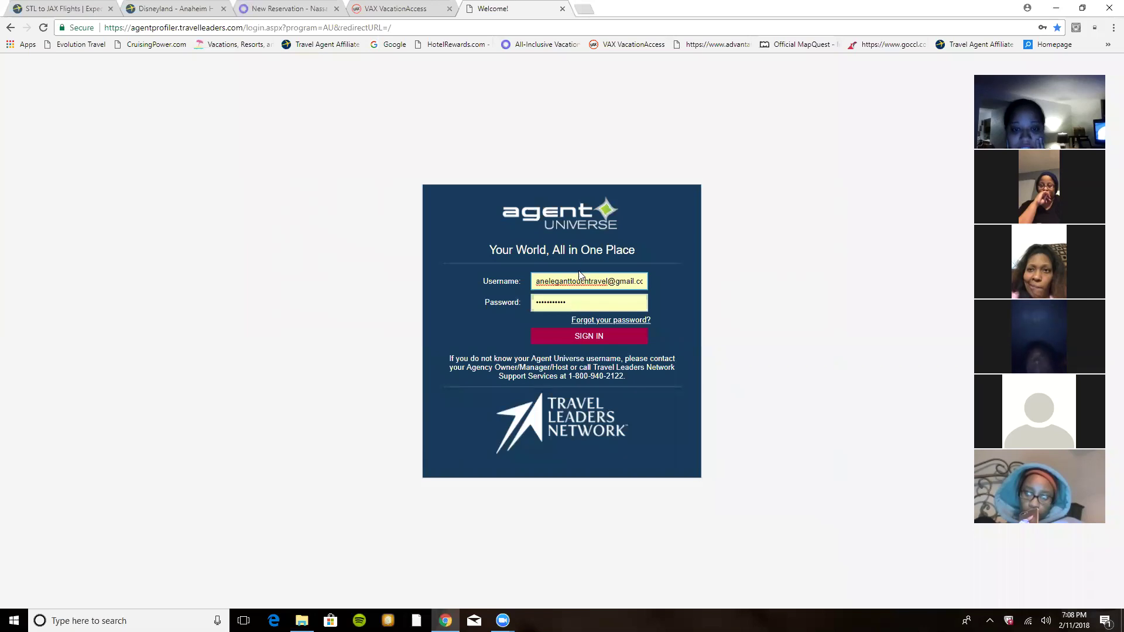
click(569, 338)
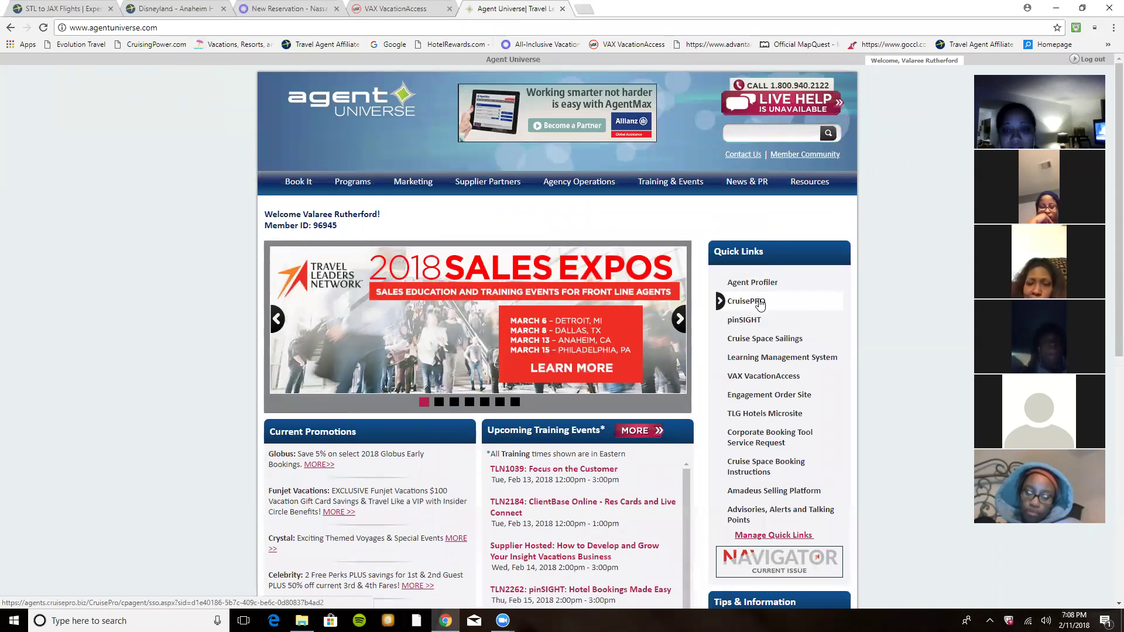
click(752, 299)
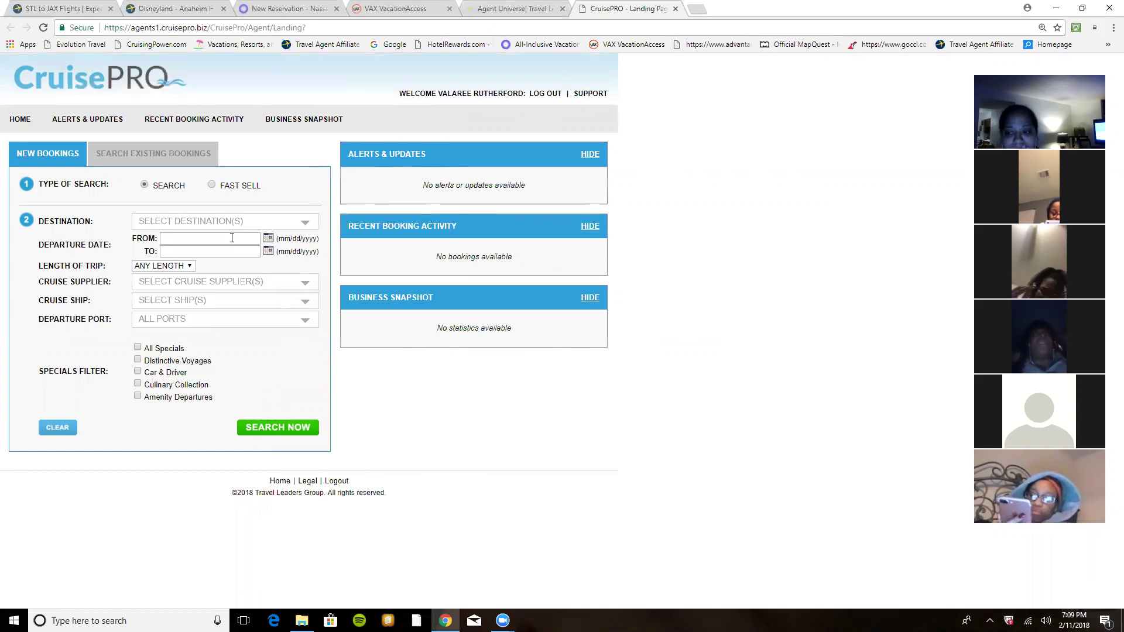
- Set the cruise search's departure date range from 07/01/2018 to 07/30/2018
click(268, 238)
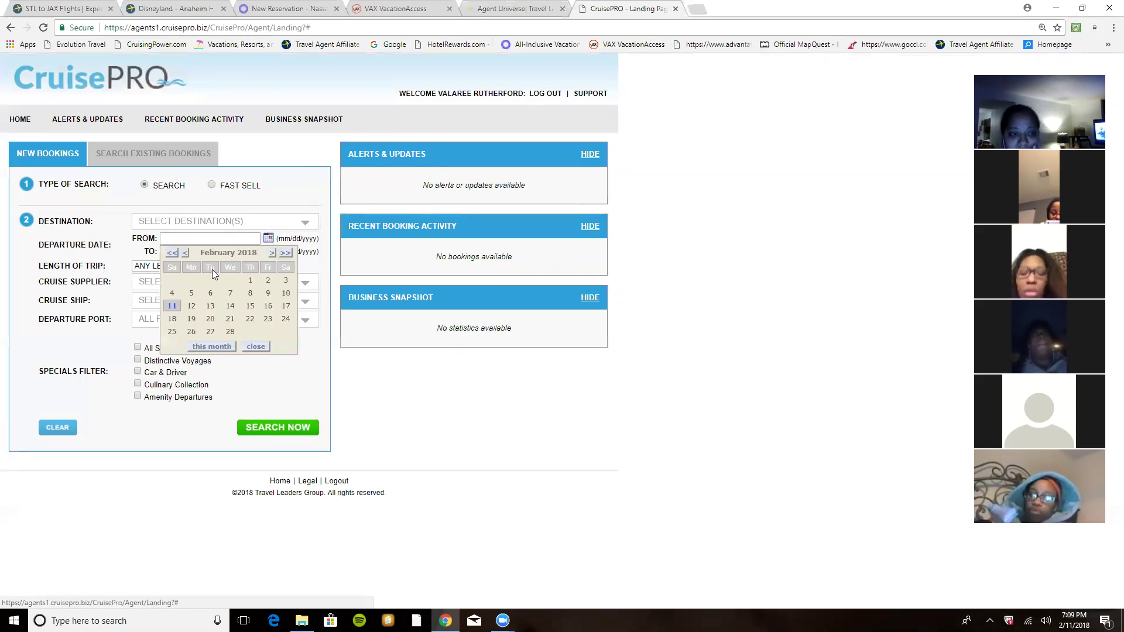
click(271, 252)
click(272, 252)
click(271, 253)
click(272, 253)
click(271, 253)
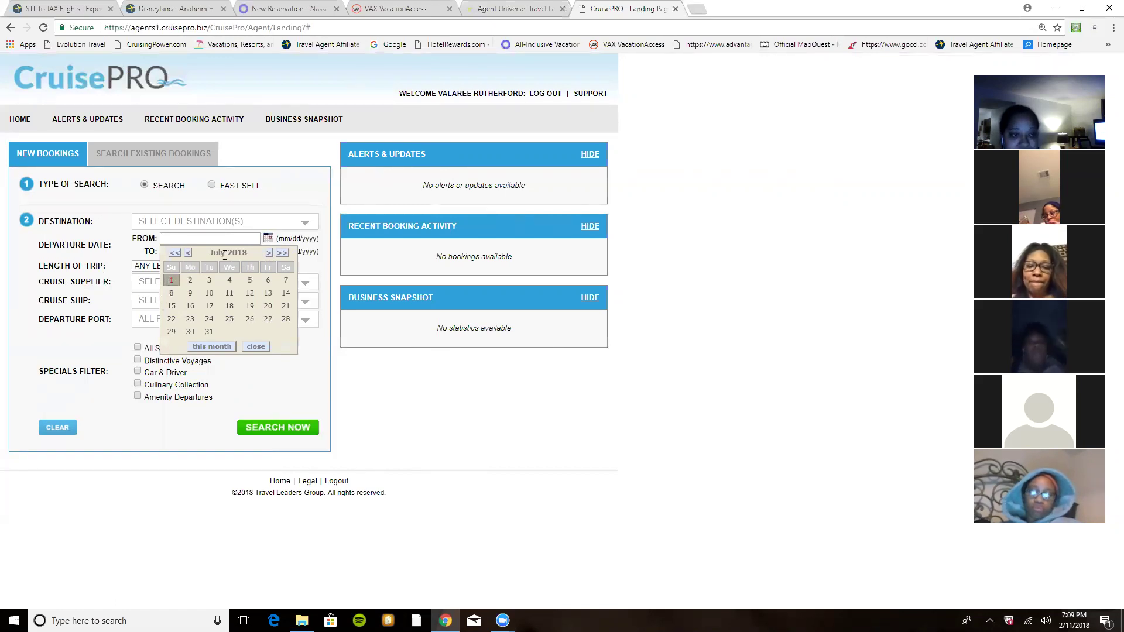
click(171, 281)
click(268, 253)
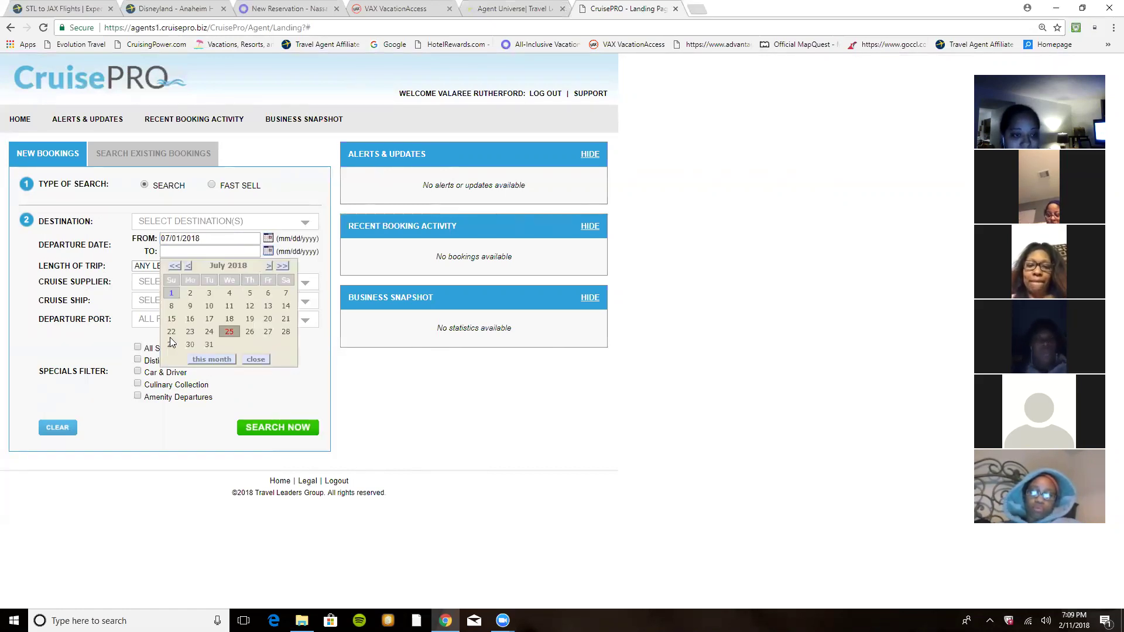
click(191, 338)
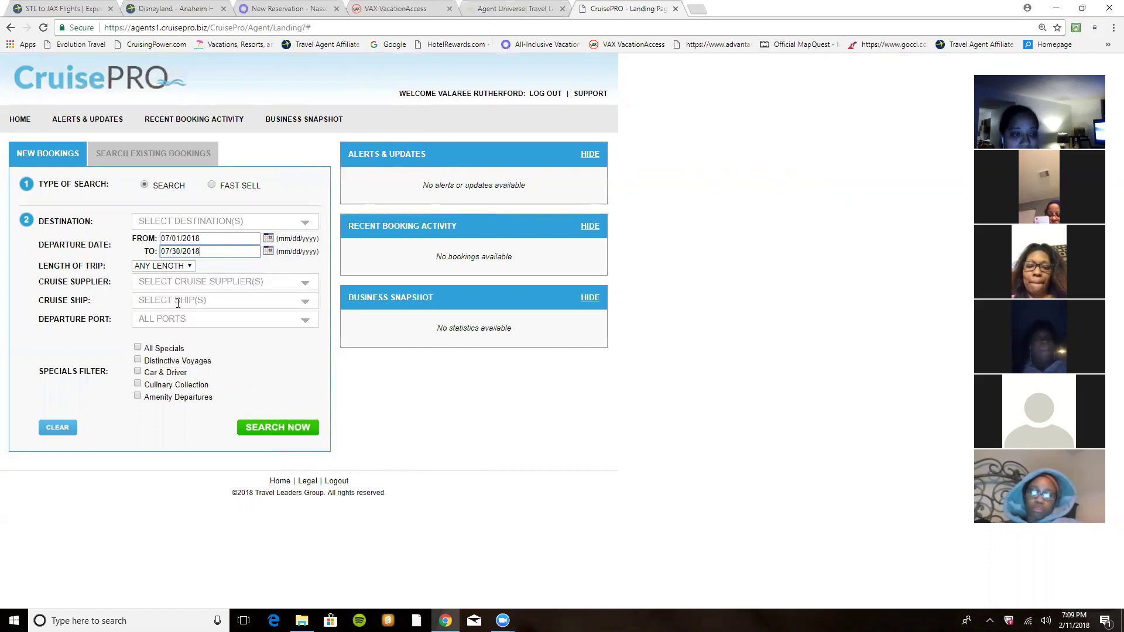
- Add New Orleans (USA) and Galveston (USA) as departure ports for the cruise search
click(187, 320)
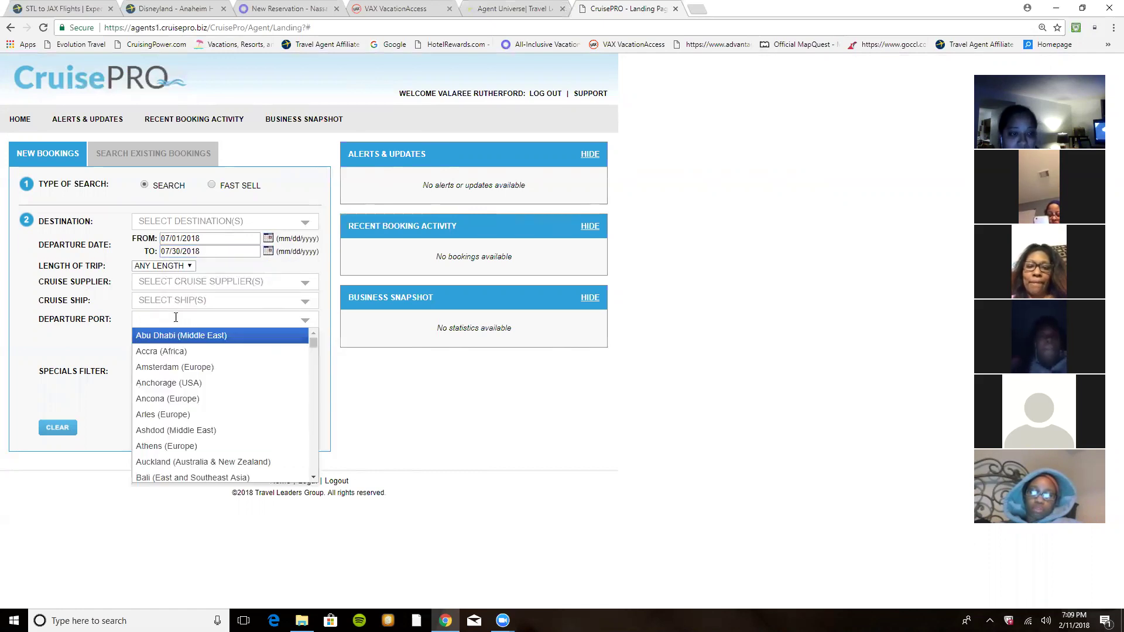
text(new)
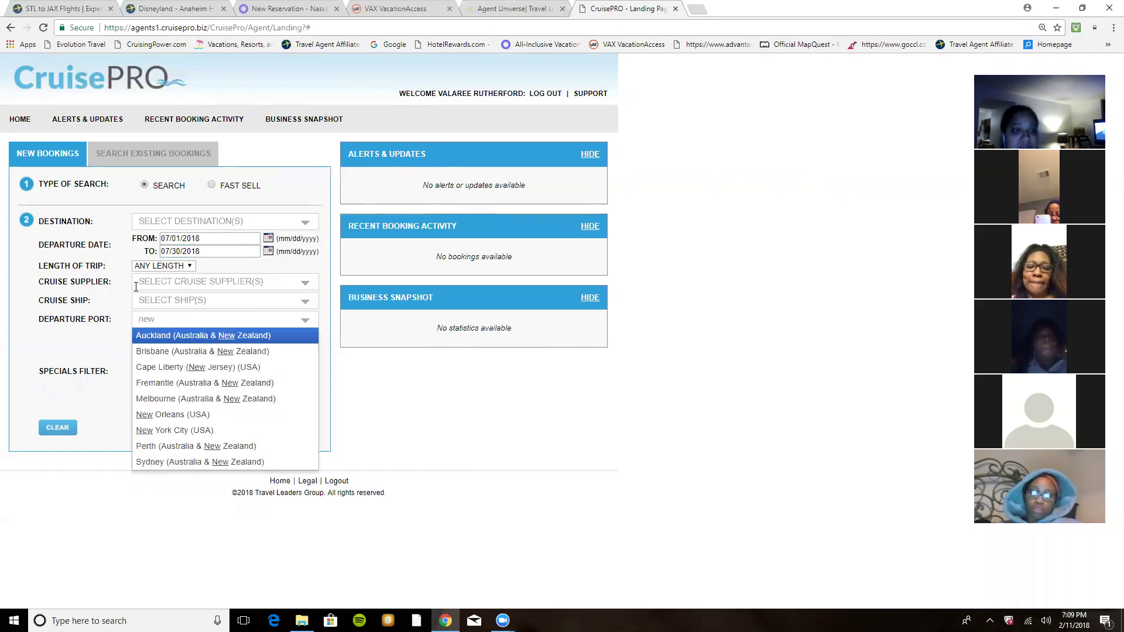
click(190, 415)
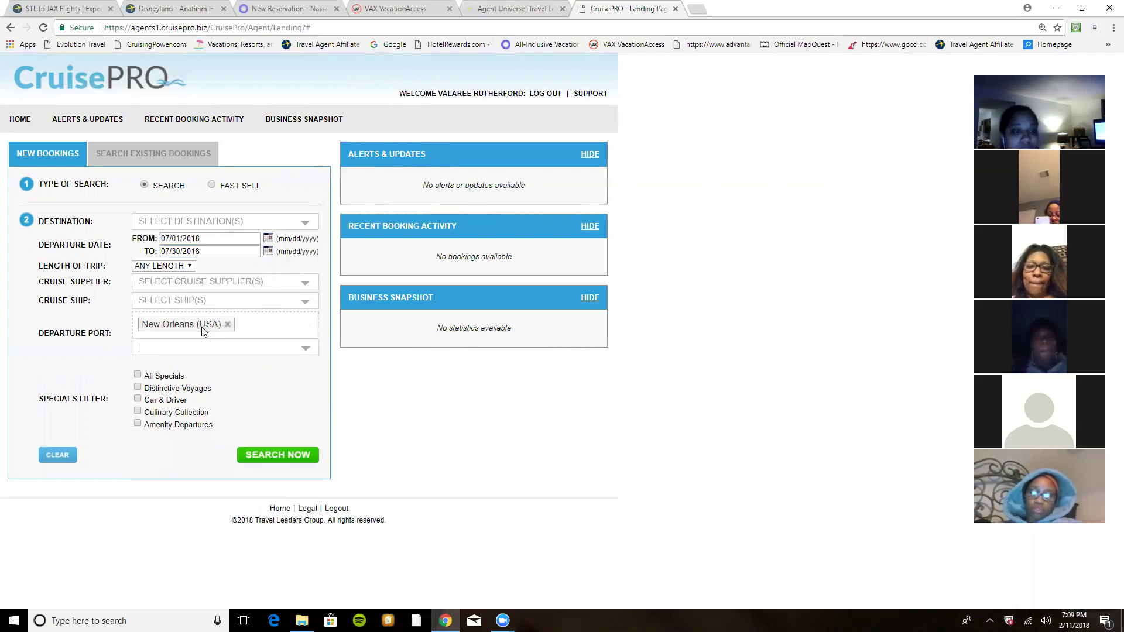
text(ga)
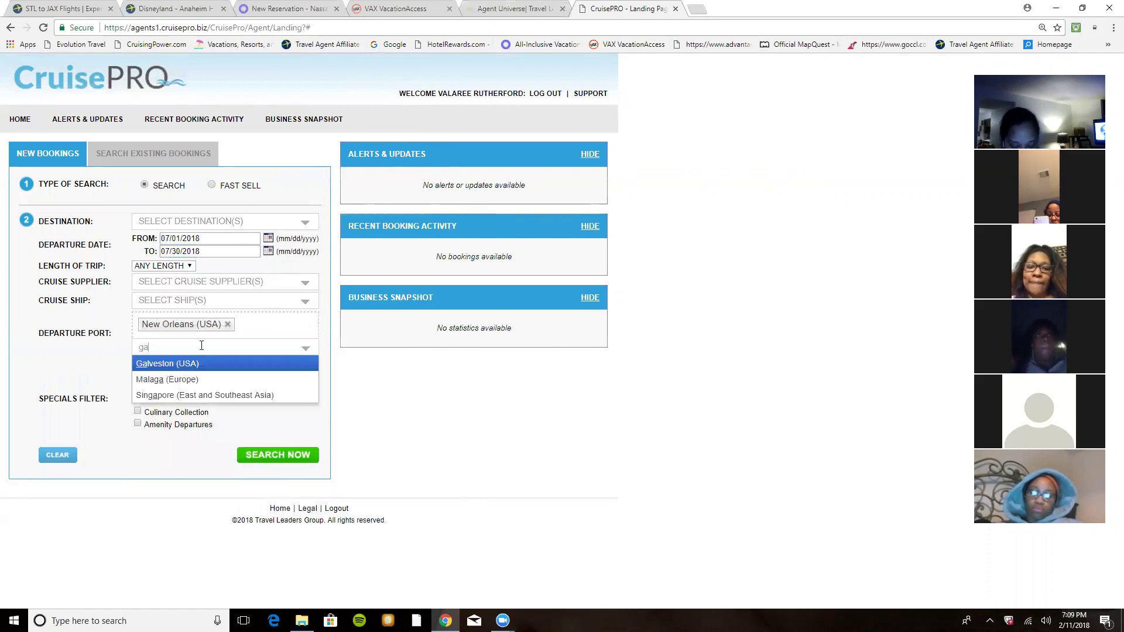
text(l)
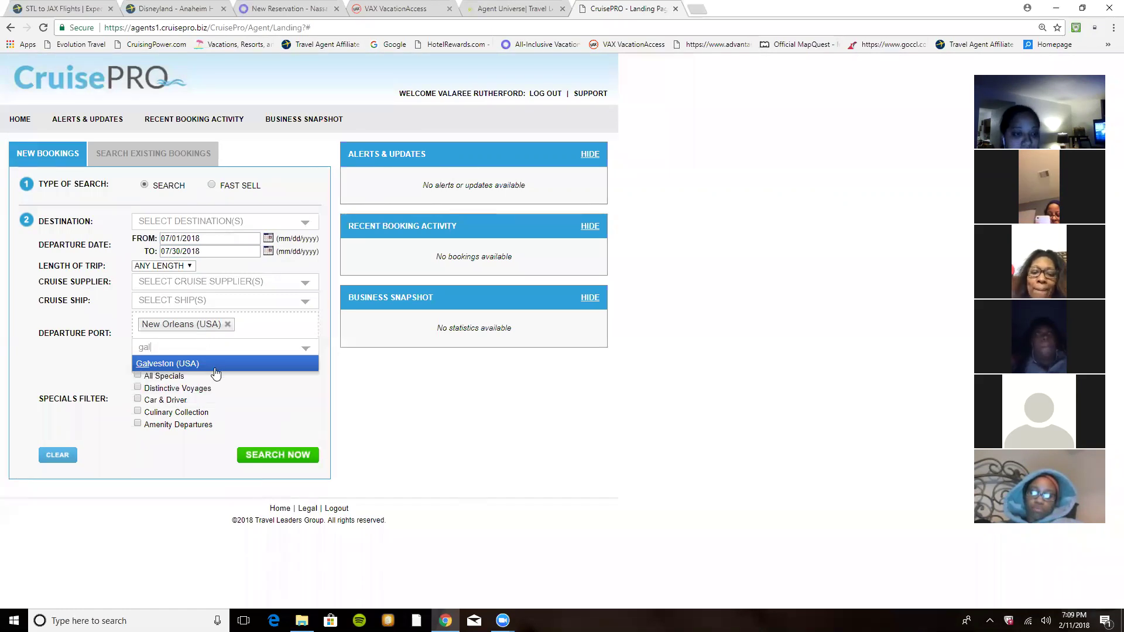
click(243, 360)
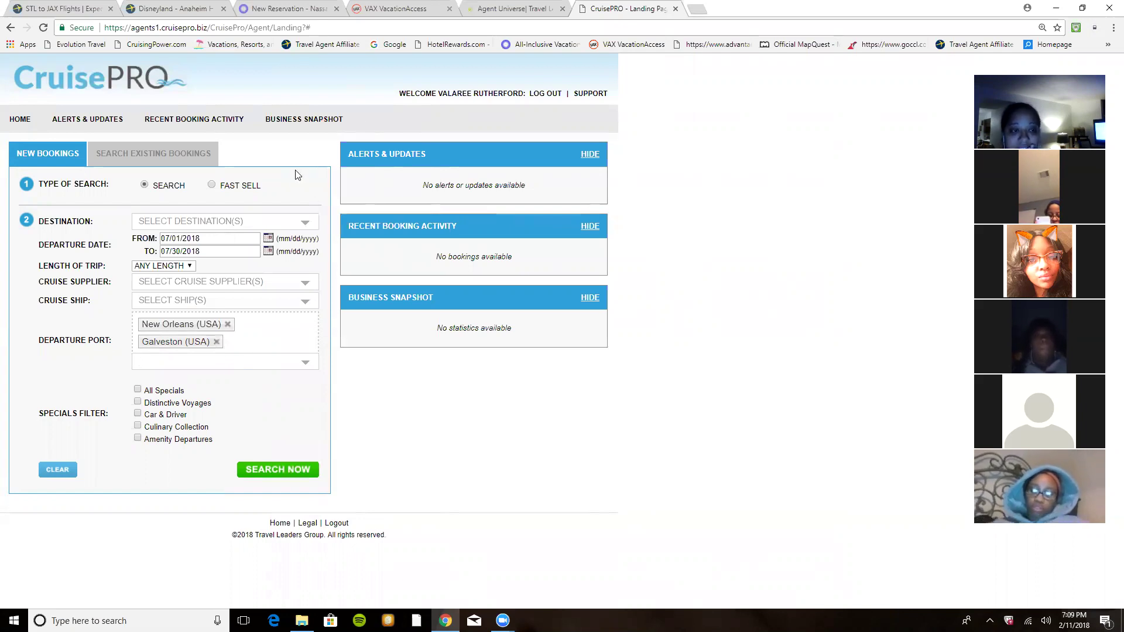
- Leave the destination unselected and run the cruise search
click(277, 219)
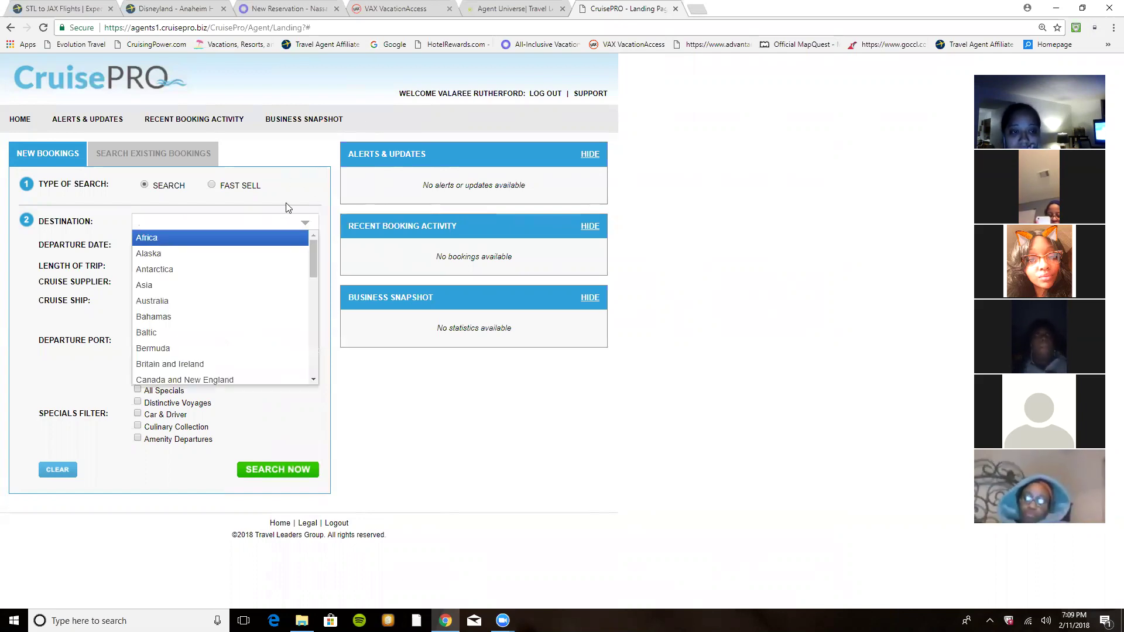
click(296, 201)
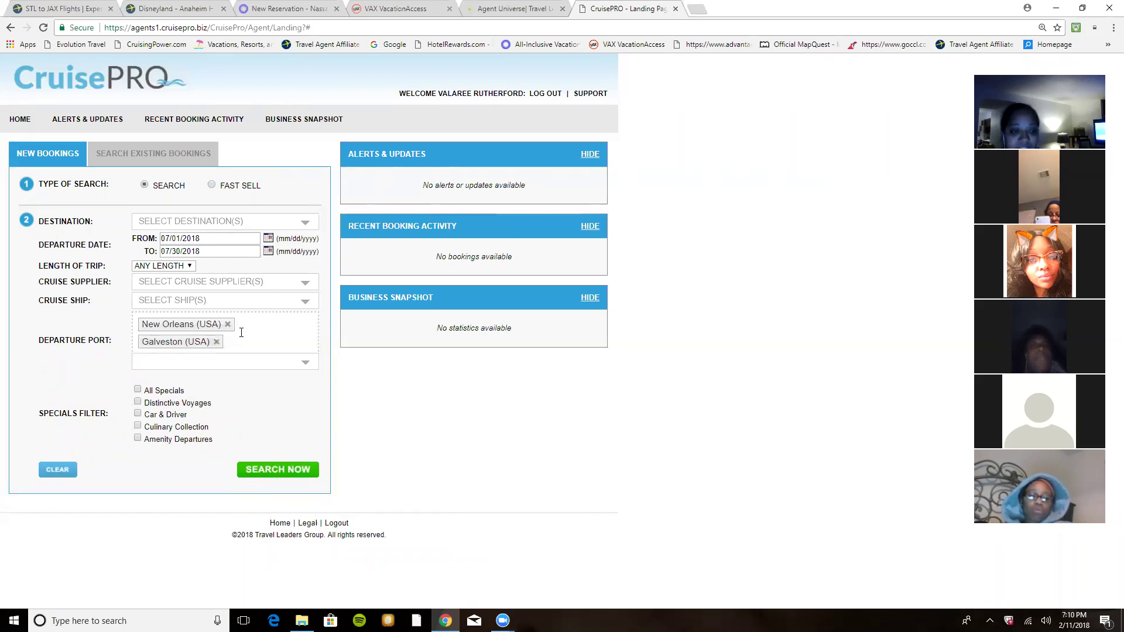
click(259, 469)
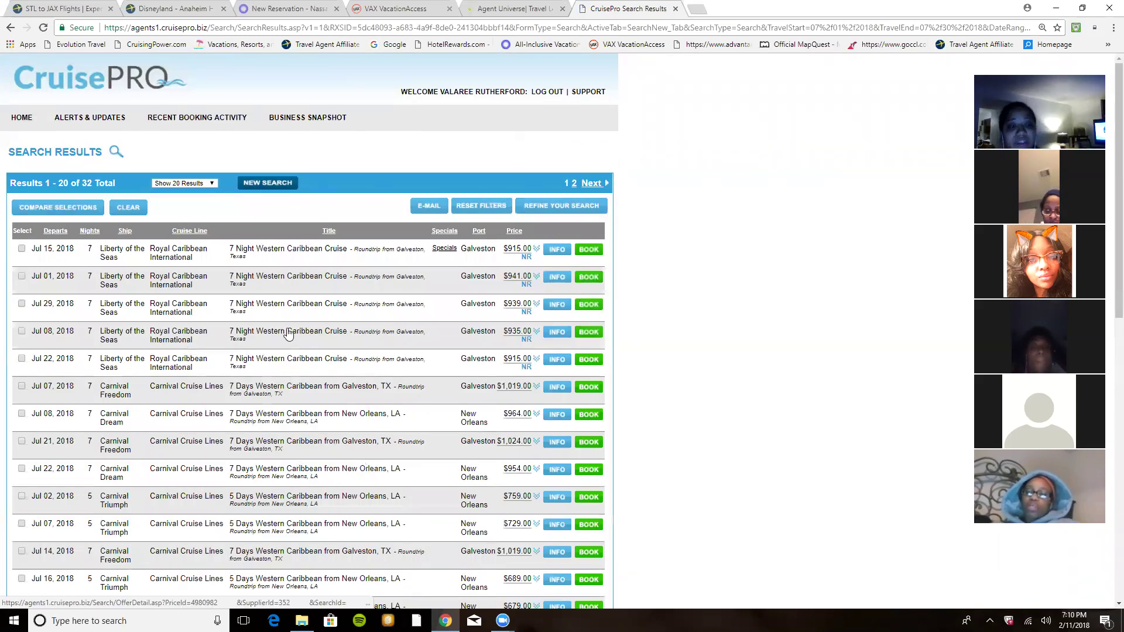
- Review the first page of cruise results, comparing ships, trip lengths, departure ports, prices and the price details
scroll(293, 328, down, 2)
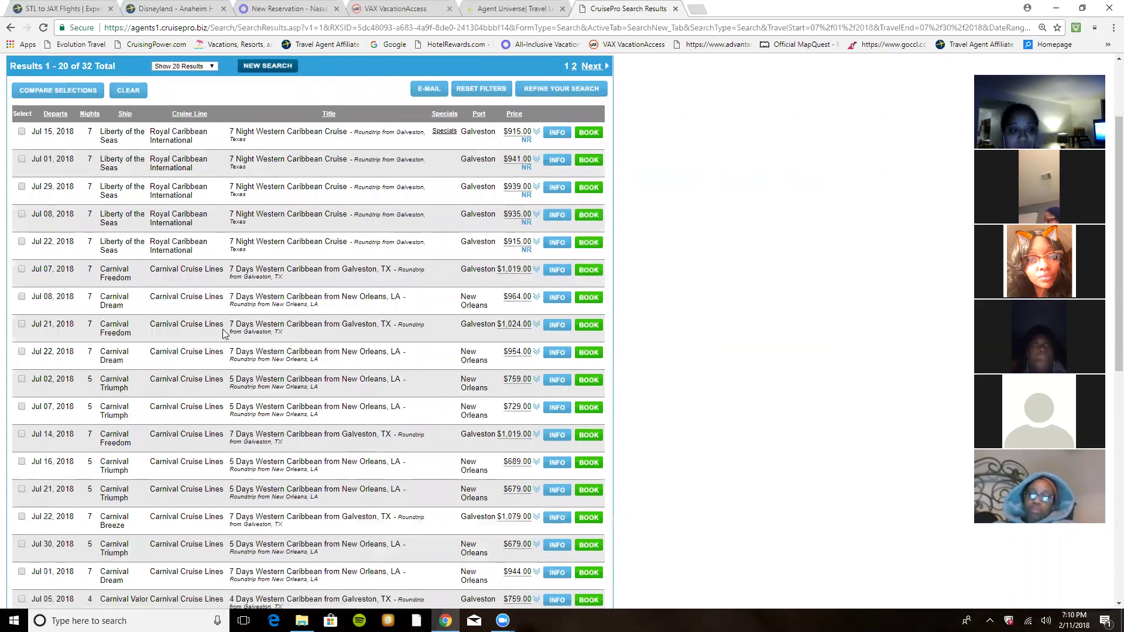
scroll(228, 310, down, 2)
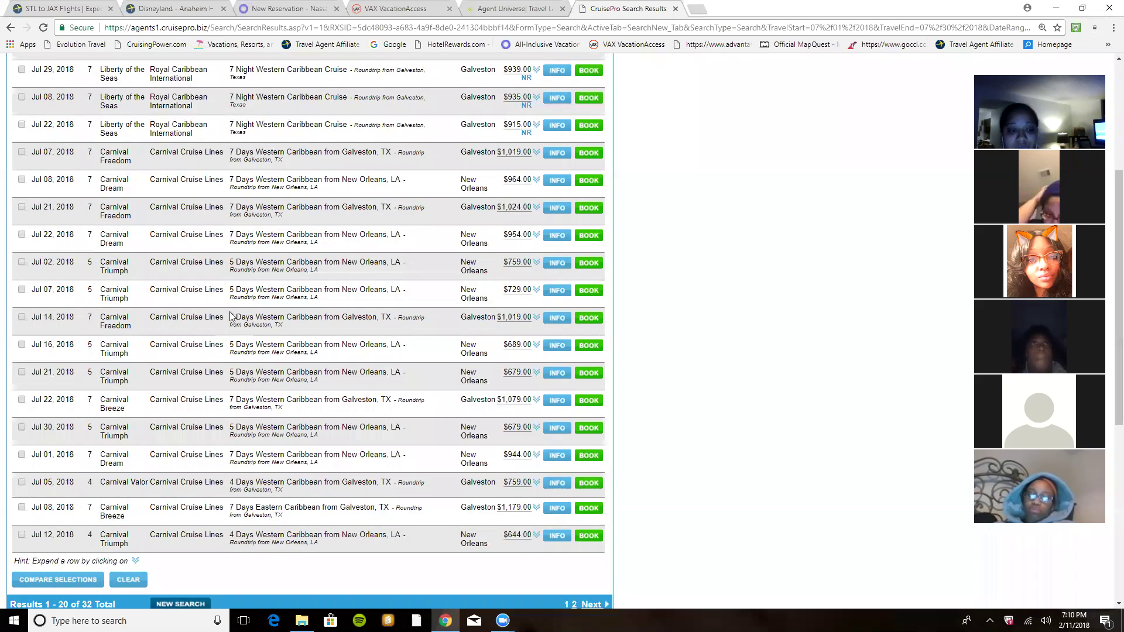
scroll(228, 319, up, 2)
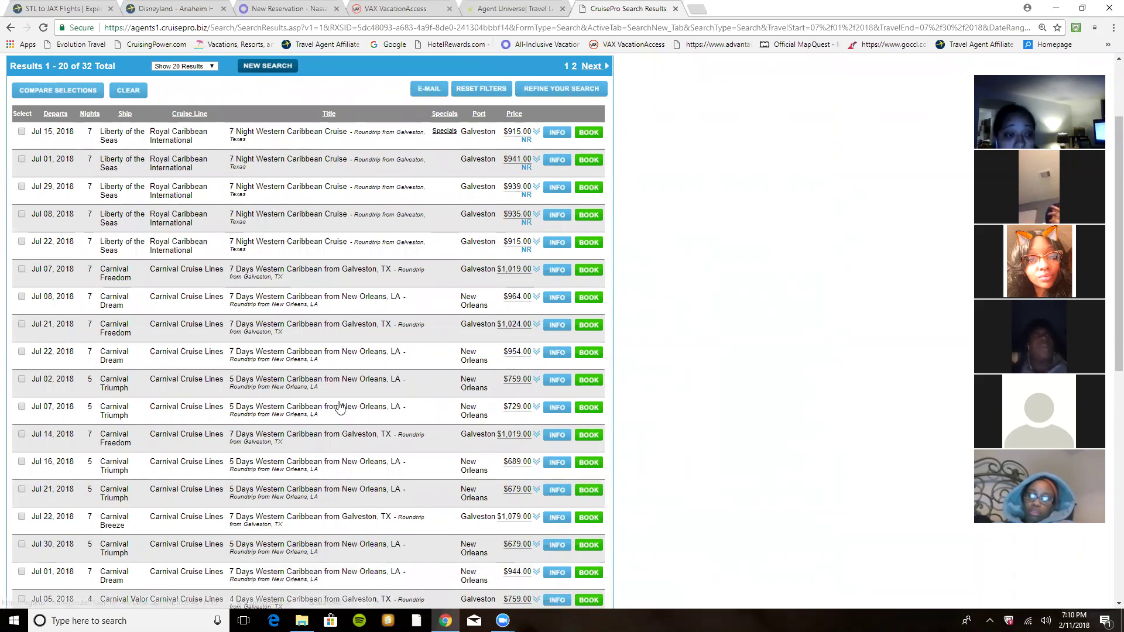
scroll(342, 403, down, 2)
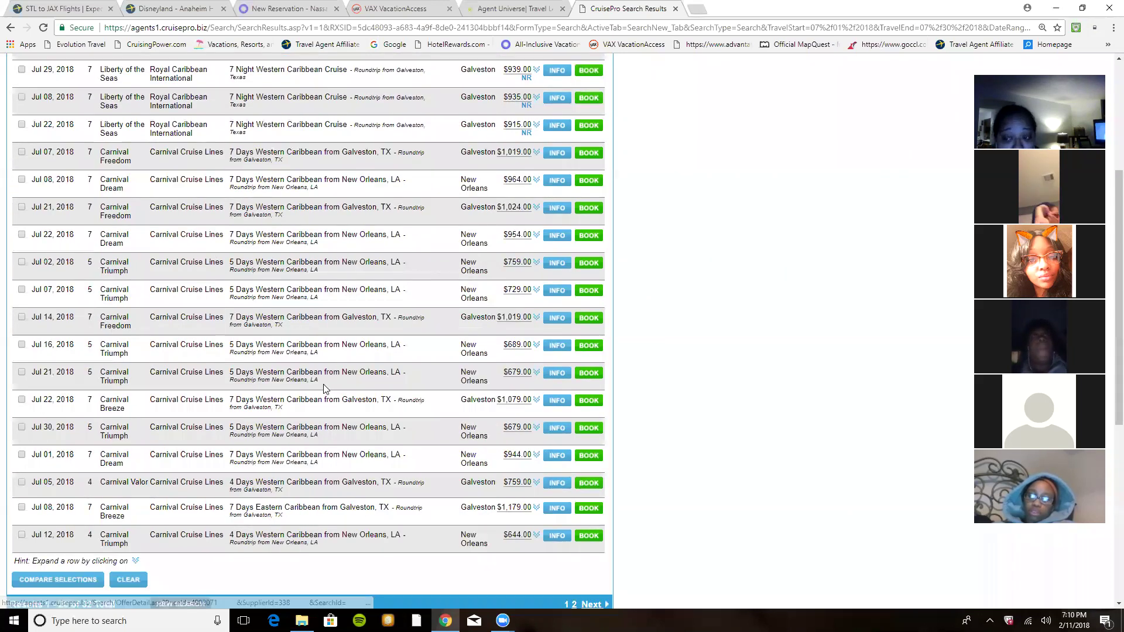
scroll(323, 384, down, 1)
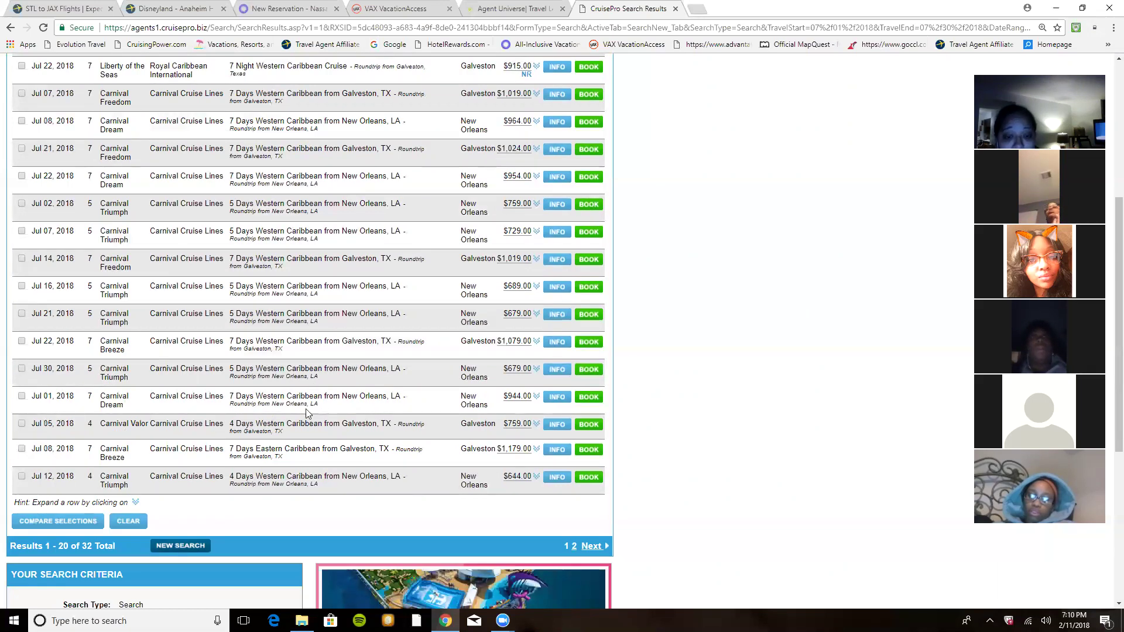
scroll(291, 405, up, 3)
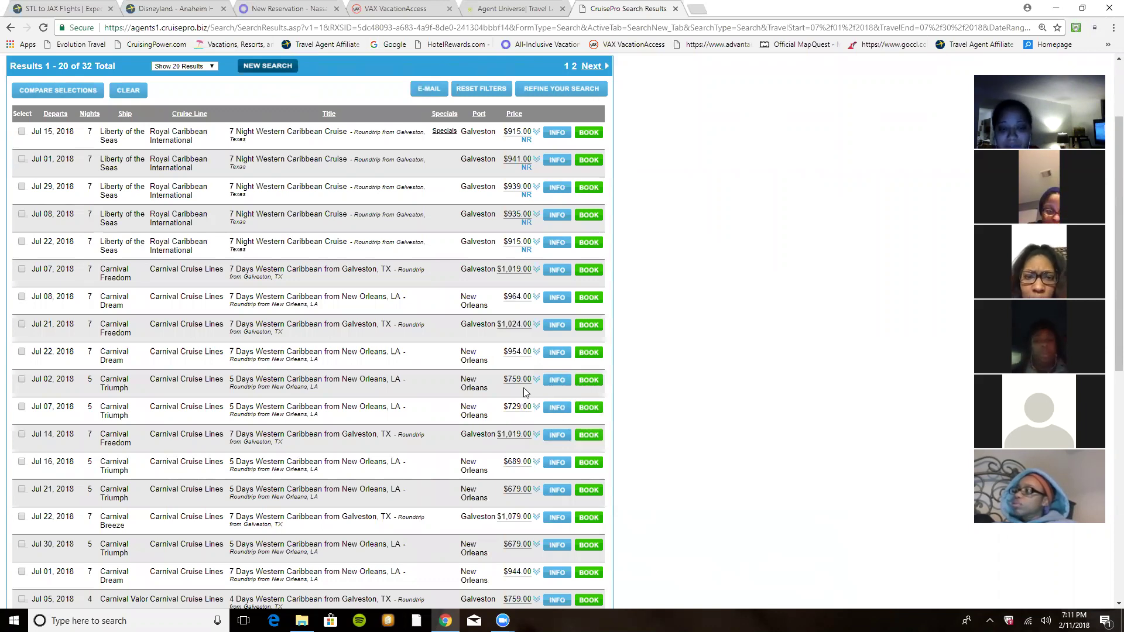
scroll(440, 430, down, 1)
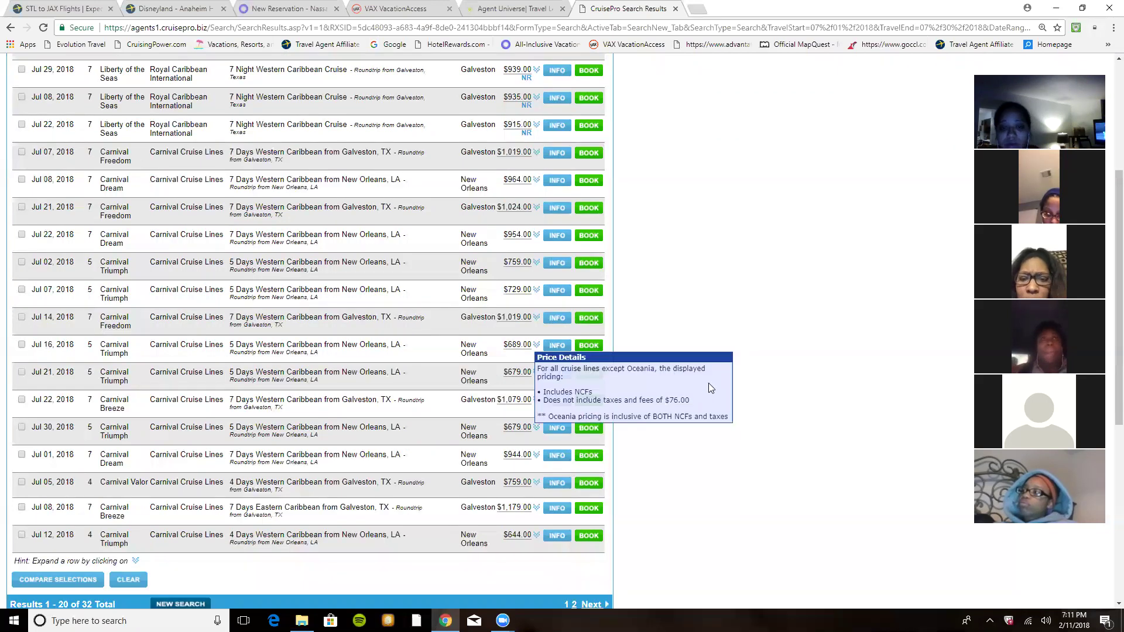
scroll(691, 398, down, 2)
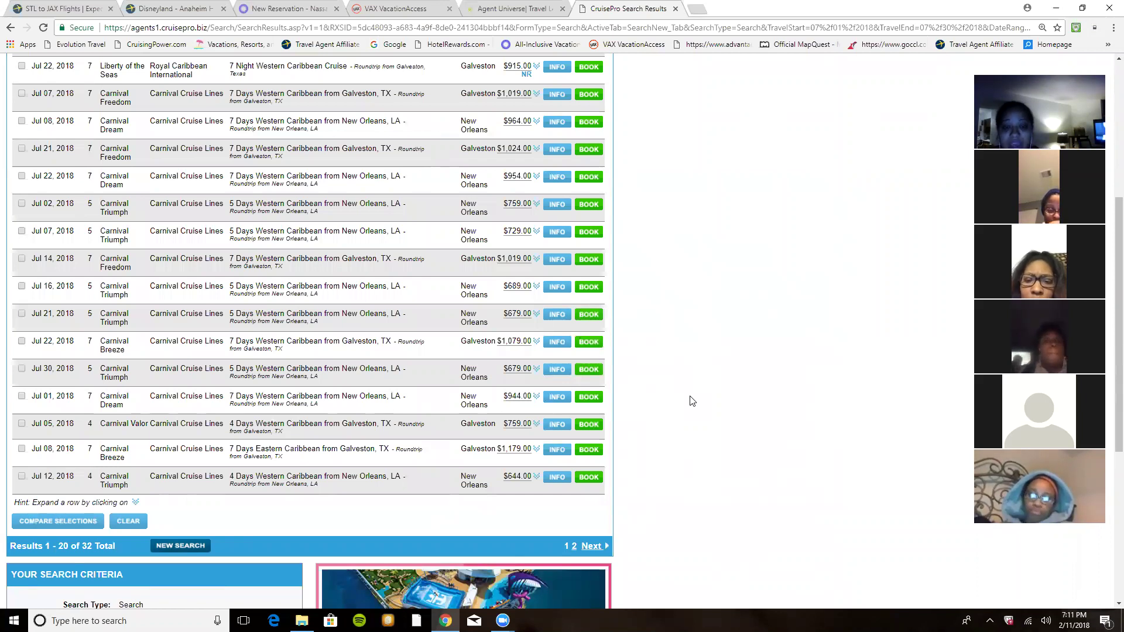
scroll(499, 411, up, 5)
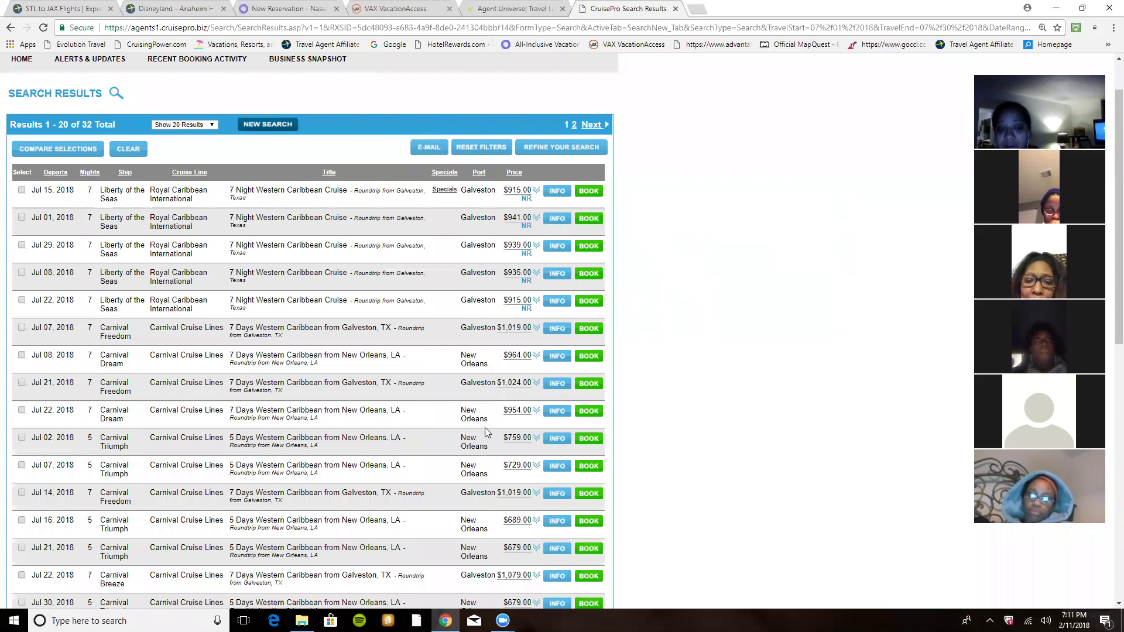
scroll(501, 367, down, 1)
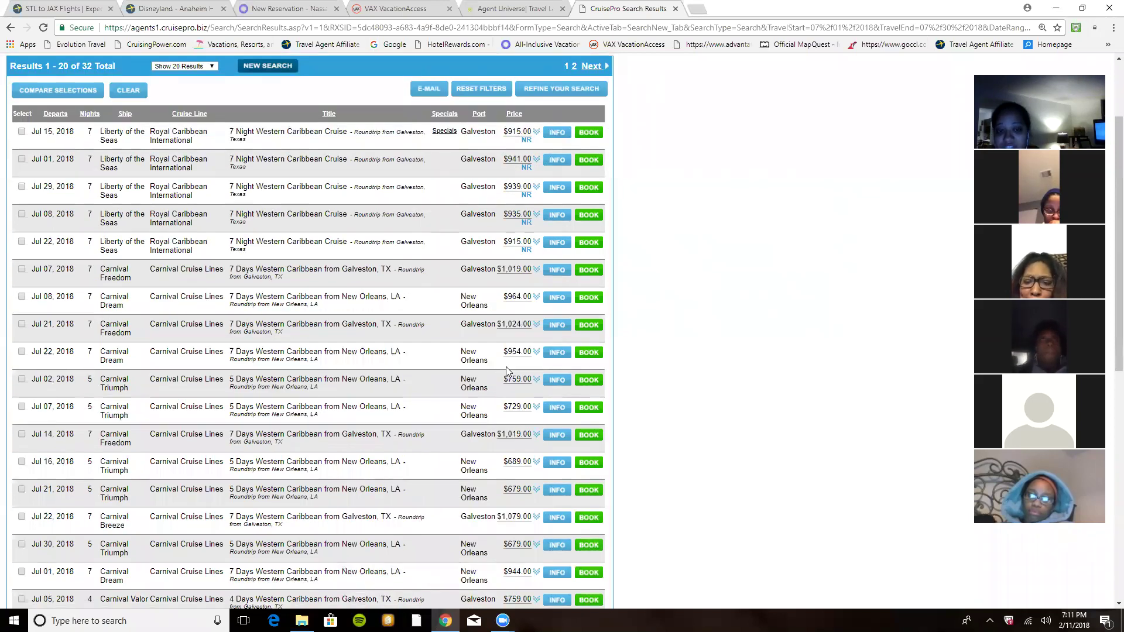
scroll(506, 367, down, 2)
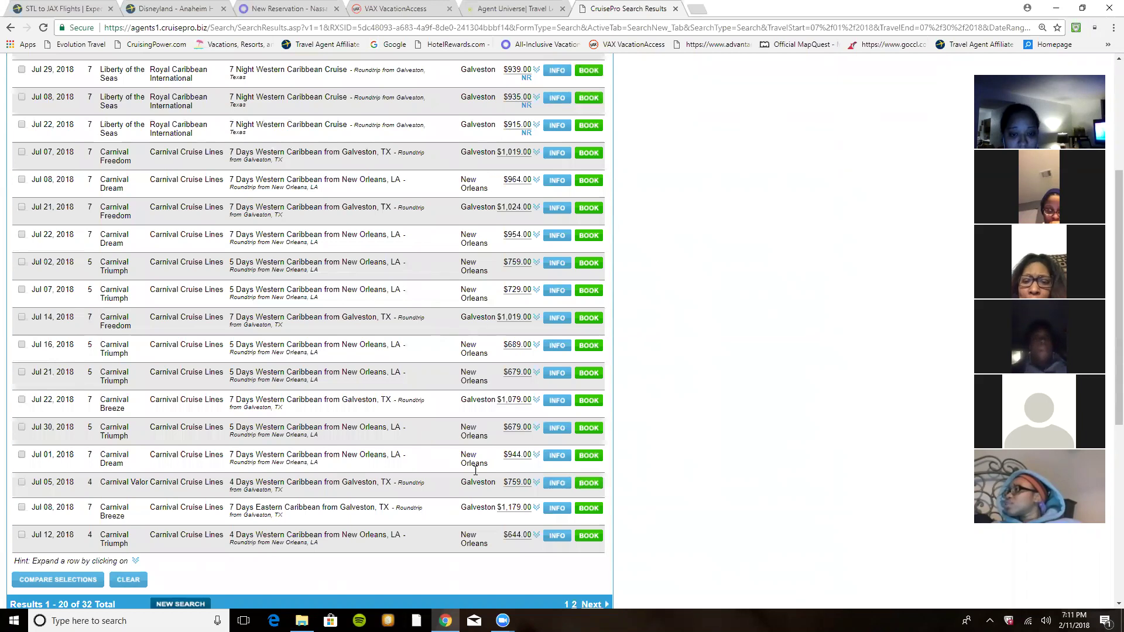
scroll(477, 503, down, 1)
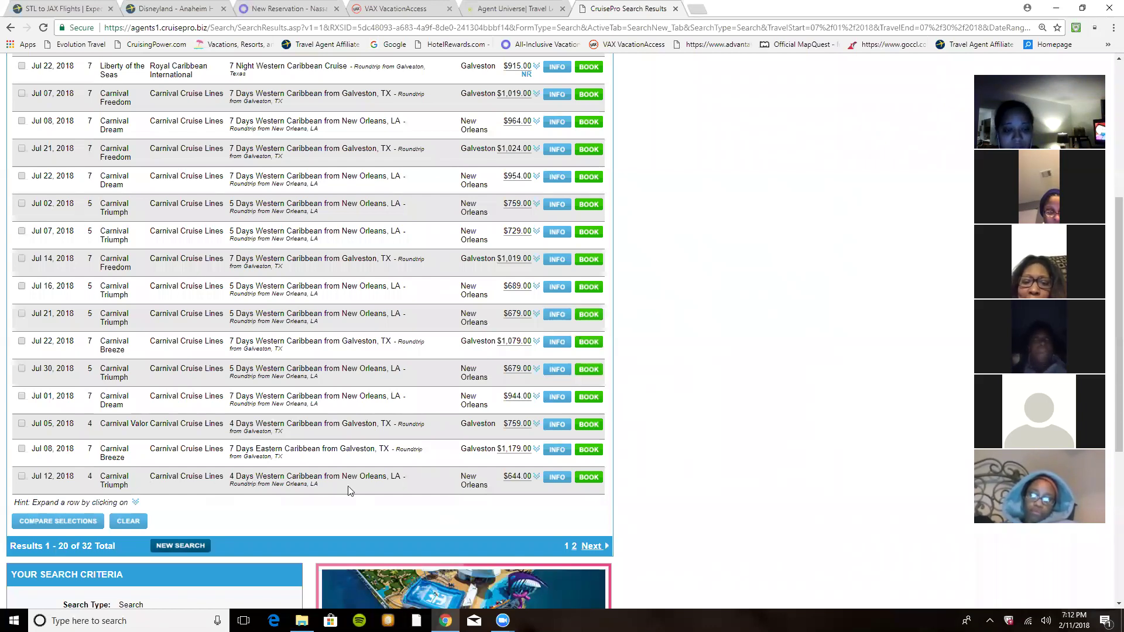
- Examine the itinerary and cabin prices of the Jul 12, 2018 Carnival Triumph cruise from New Orleans, and return to the search results
click(558, 479)
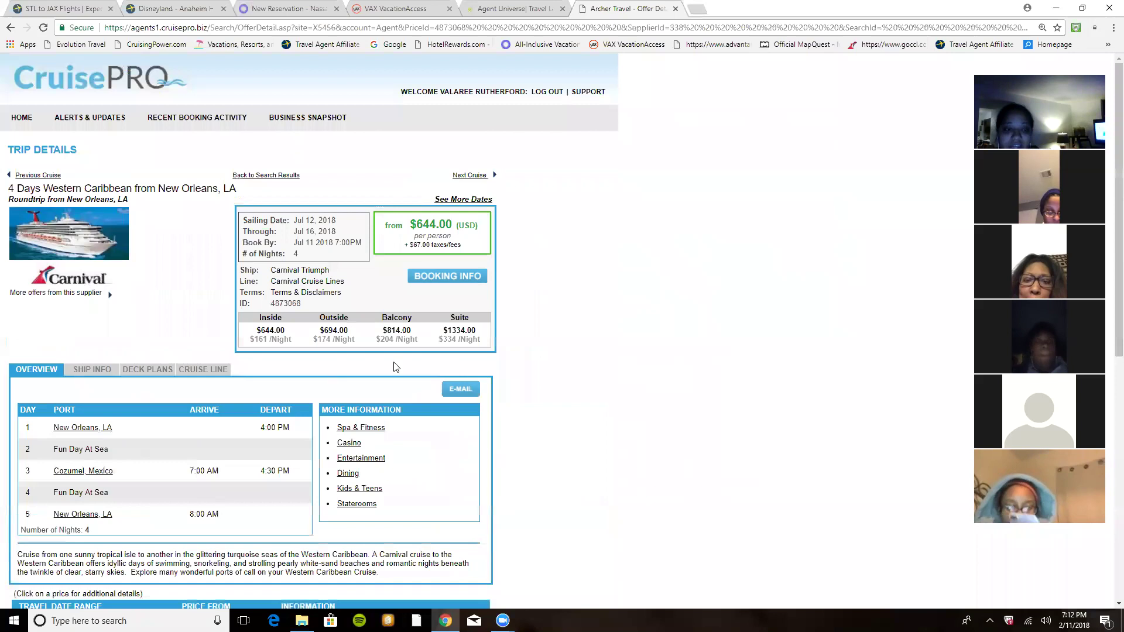
scroll(128, 359, down, 1)
scroll(128, 359, down, 3)
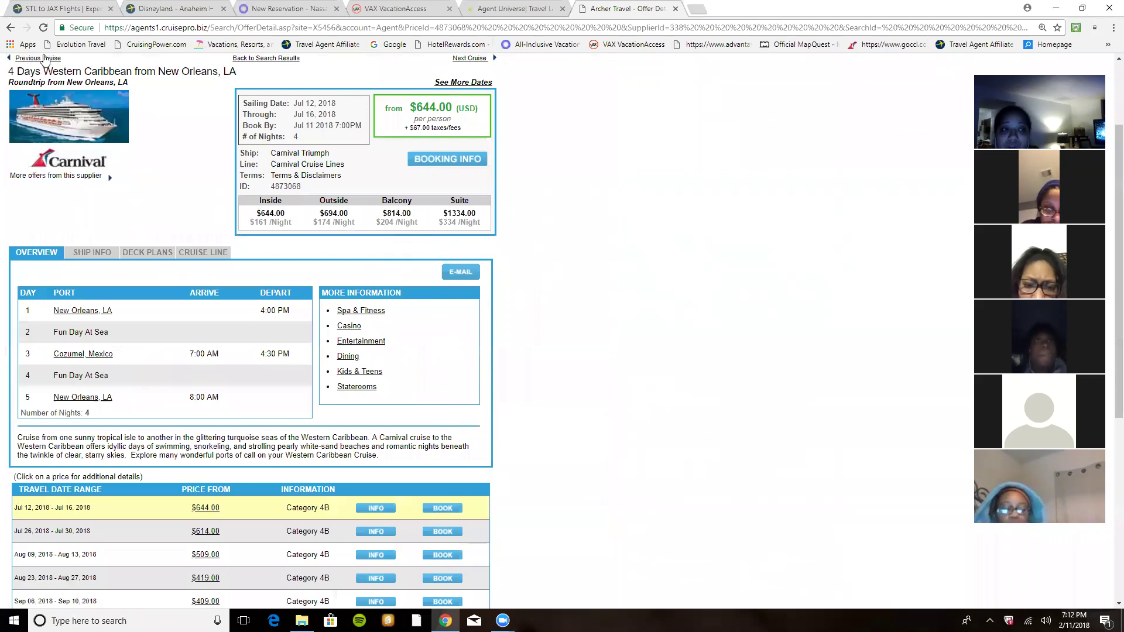
click(275, 64)
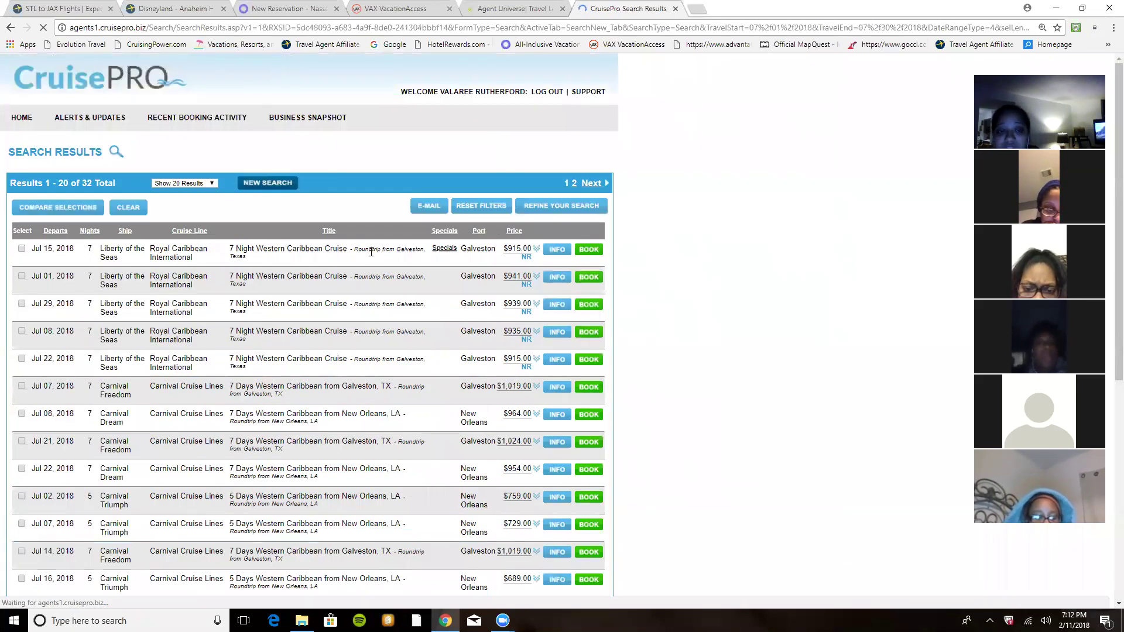
- Look through the Carnival sailings near the end of the first results page again
scroll(371, 252, down, 4)
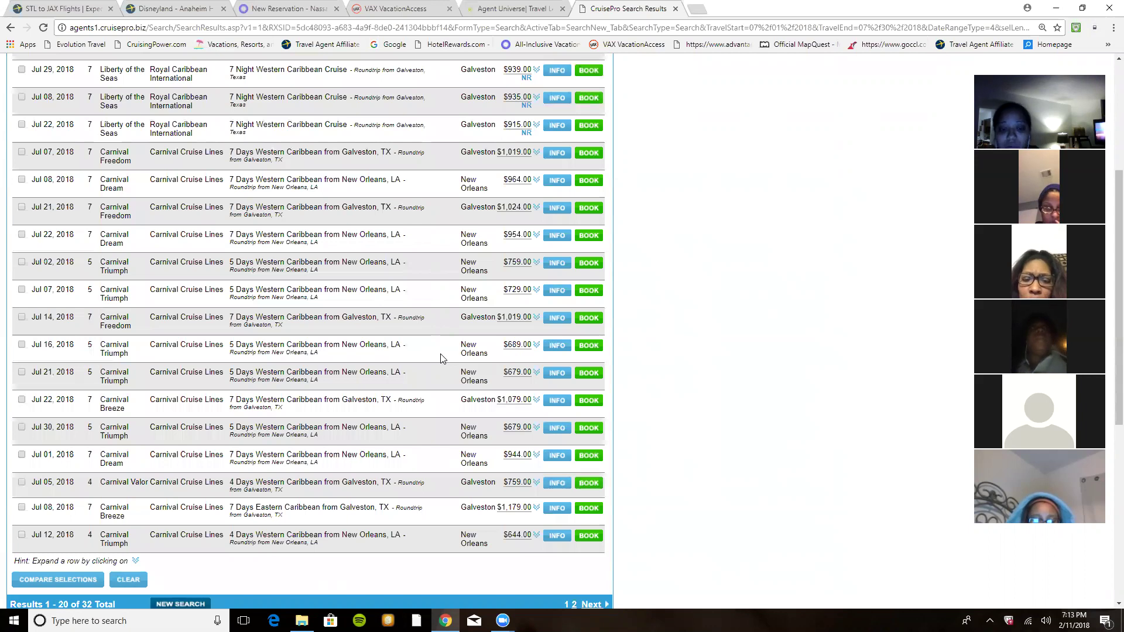
scroll(501, 494, down, 1)
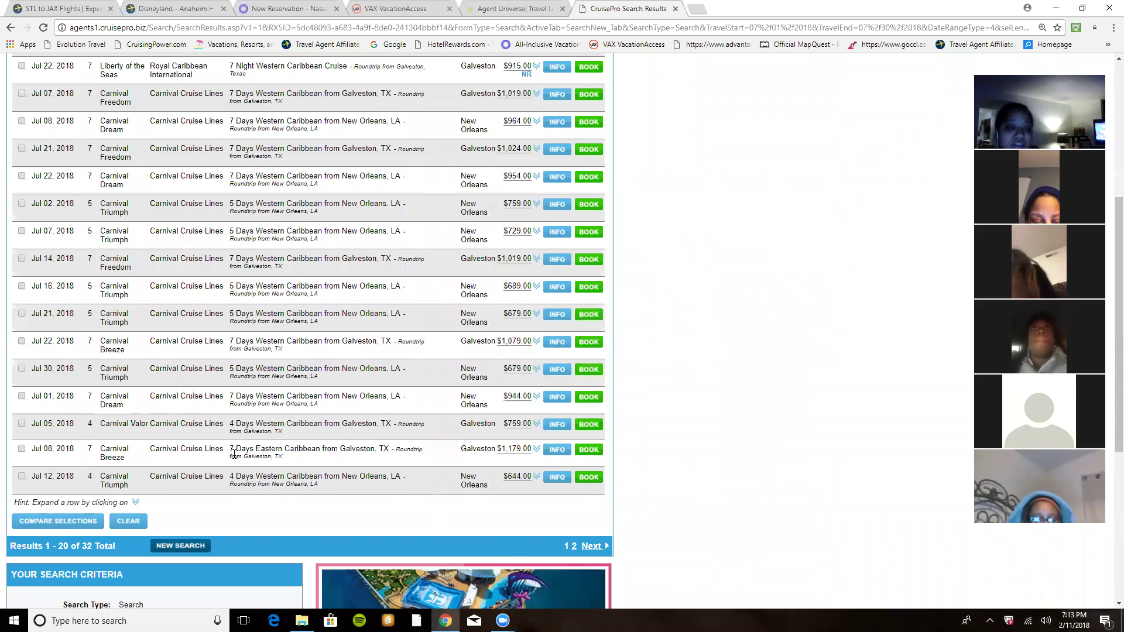
scroll(246, 433, up, 1)
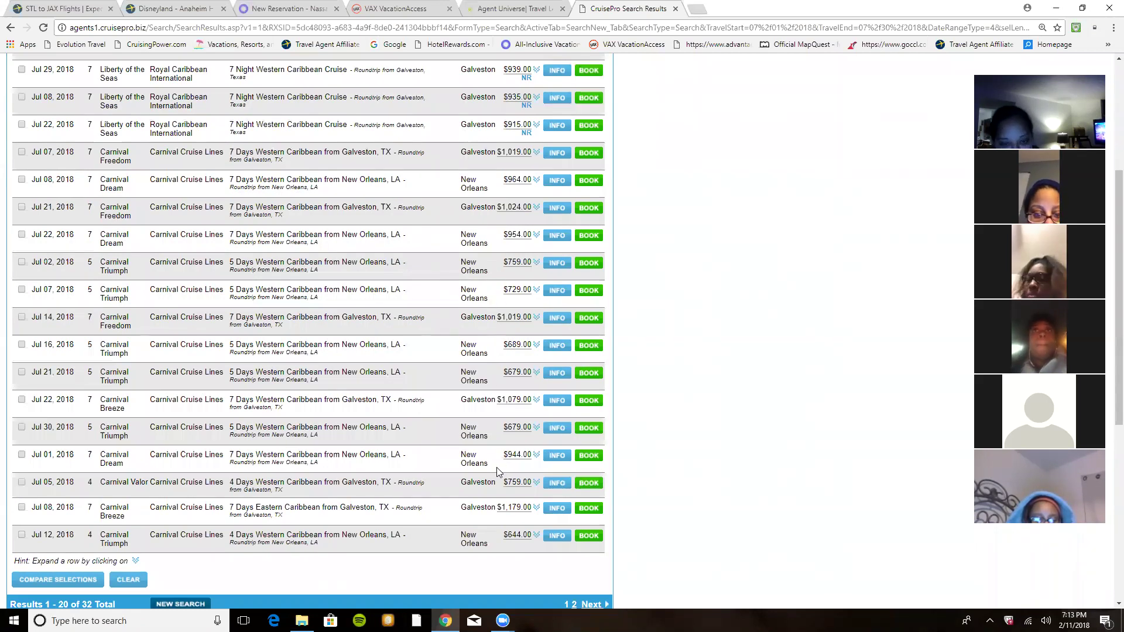
- Mark the 4-night Carnival Triumph sailings of Jul 12 and Jul 26, 2018 from New Orleans for comparison, on both results pages
scroll(422, 474, down, 1)
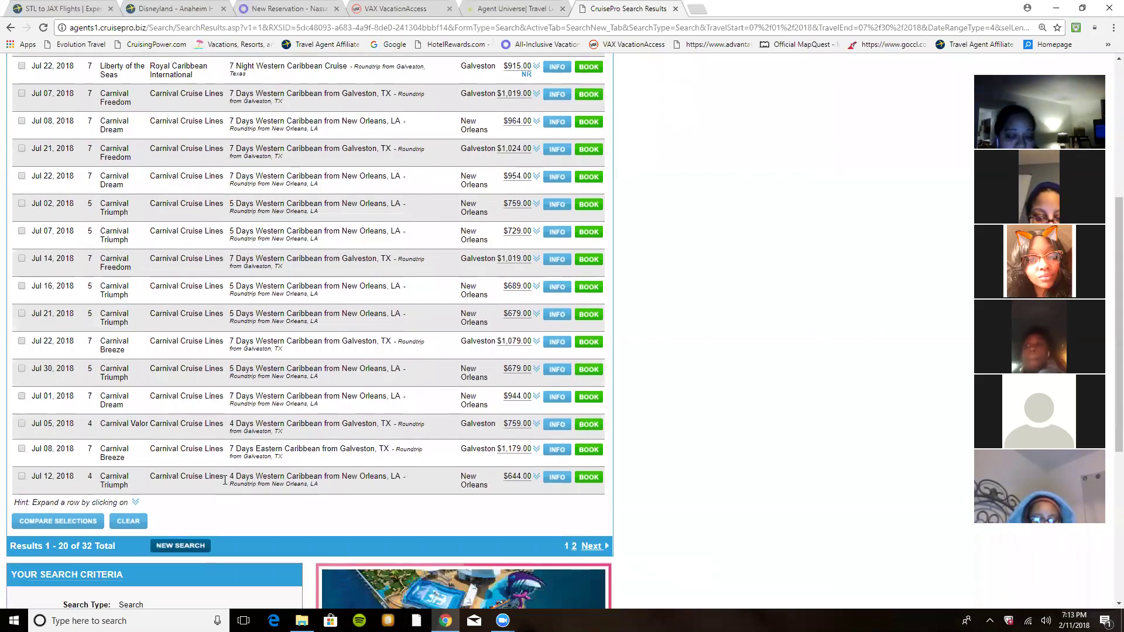
click(22, 476)
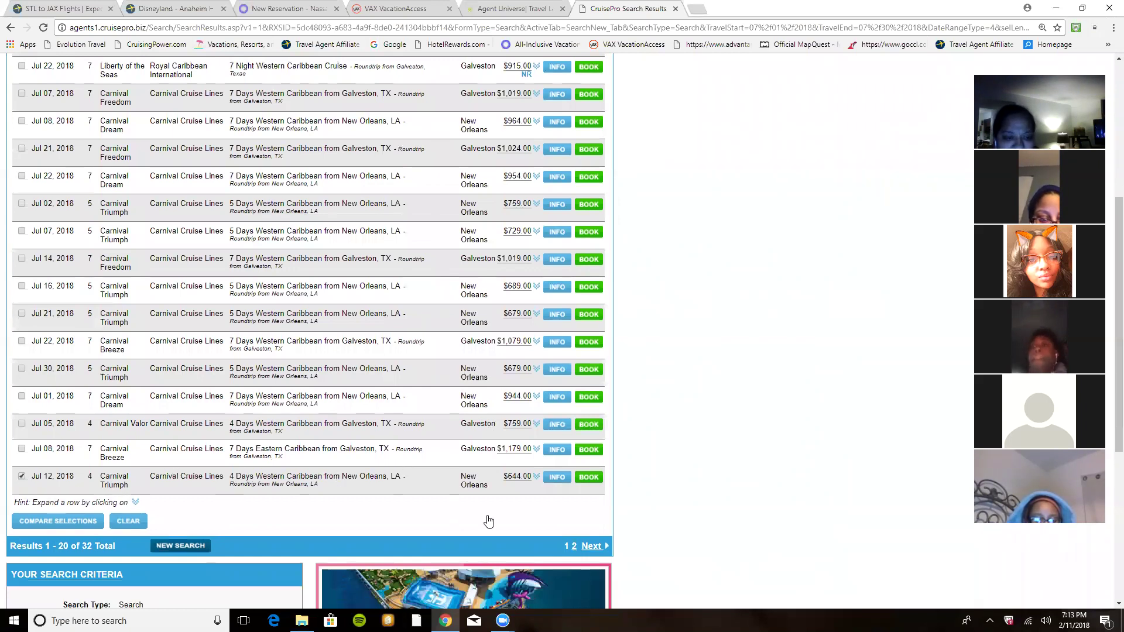
scroll(489, 520, down, 2)
click(587, 431)
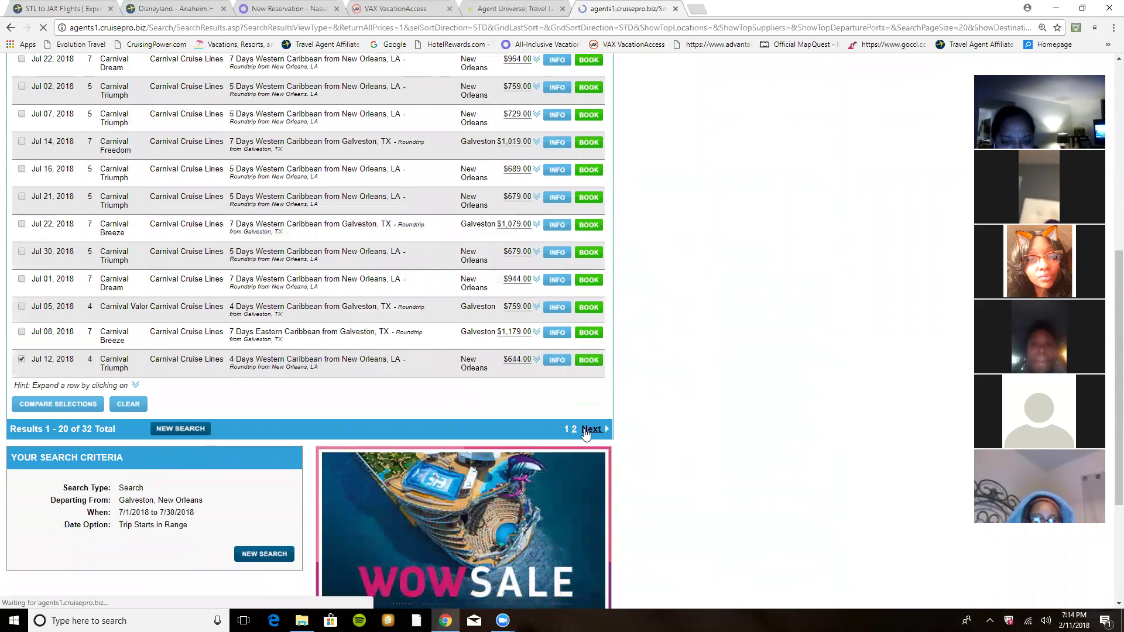
scroll(456, 370, down, 1)
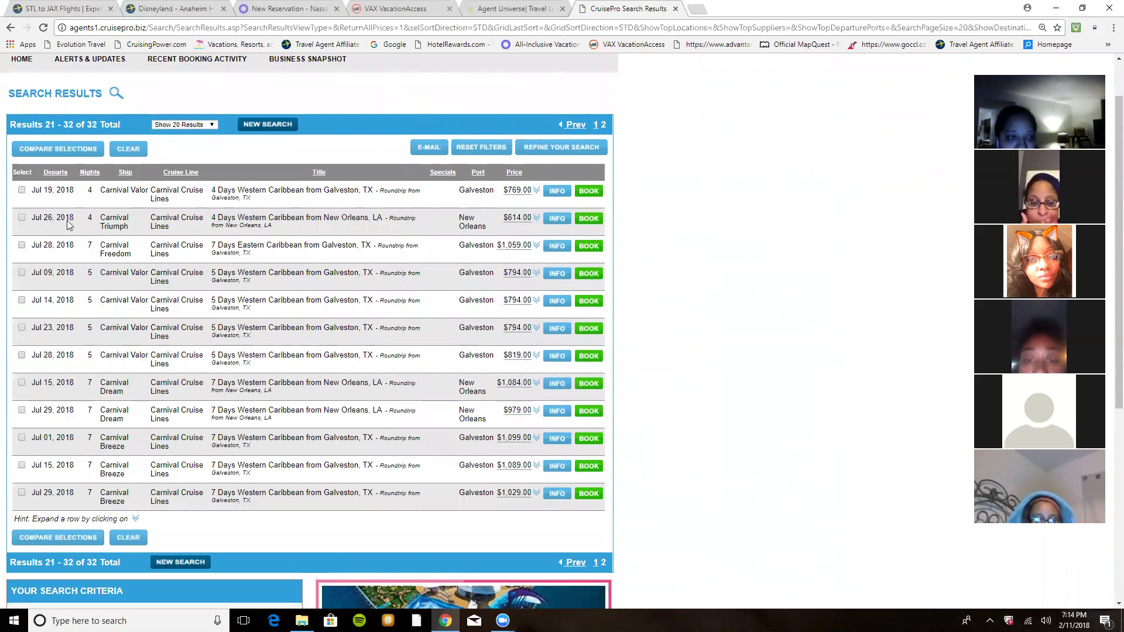
click(22, 219)
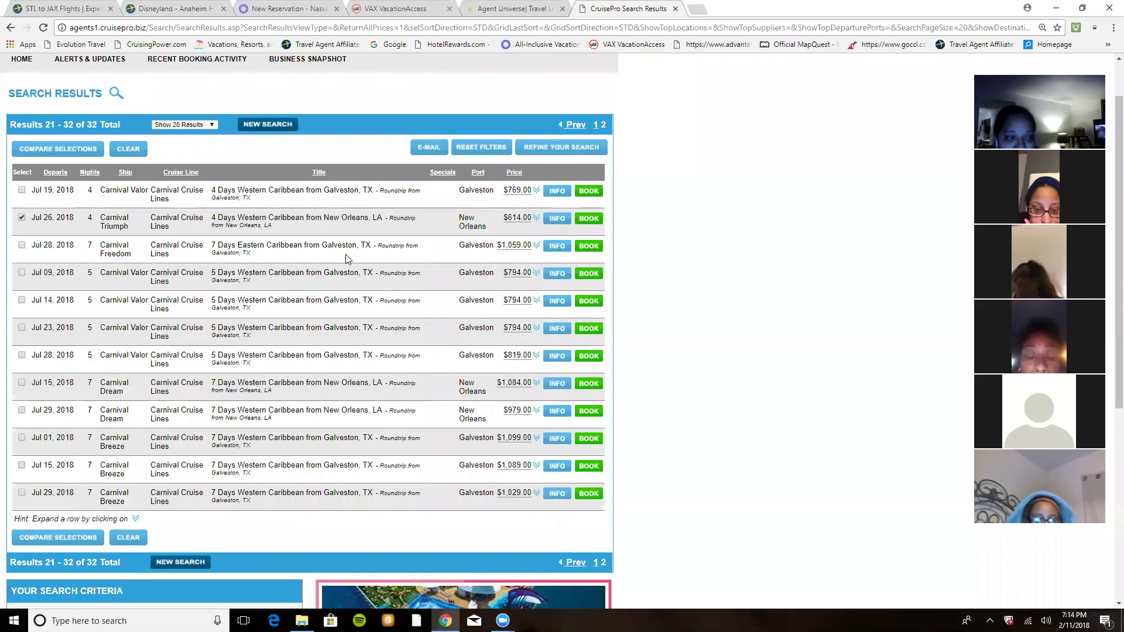
- Go back to the first results page and mark the 5-night Jul 21, 2018 Carnival Triumph sailing from New Orleans for comparison
scroll(546, 469, down, 2)
click(572, 446)
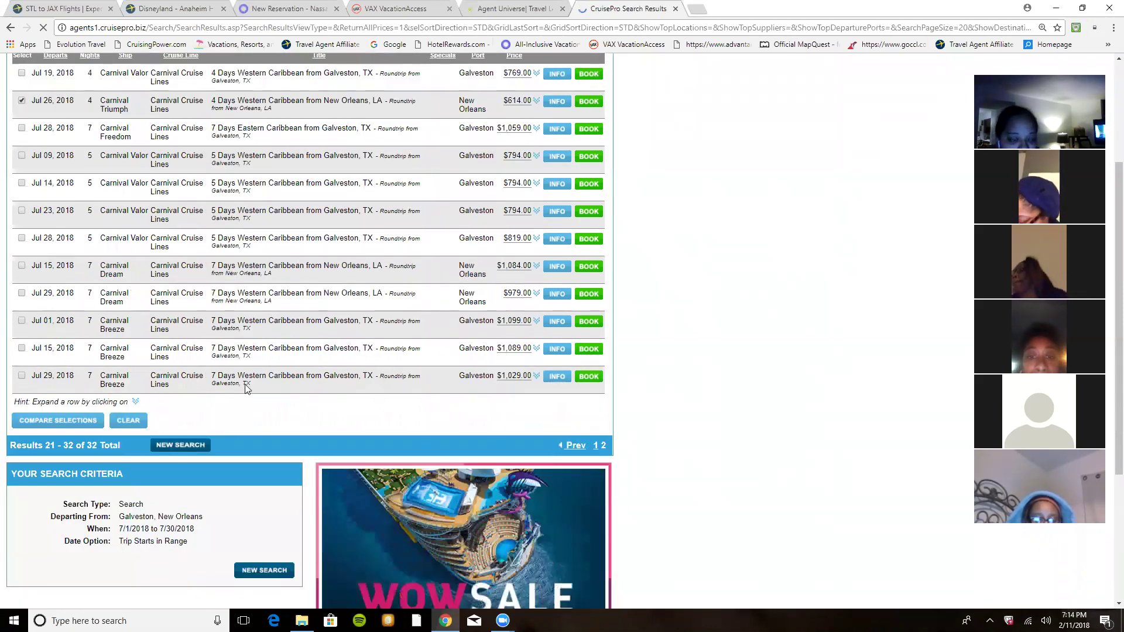
scroll(494, 272, down, 3)
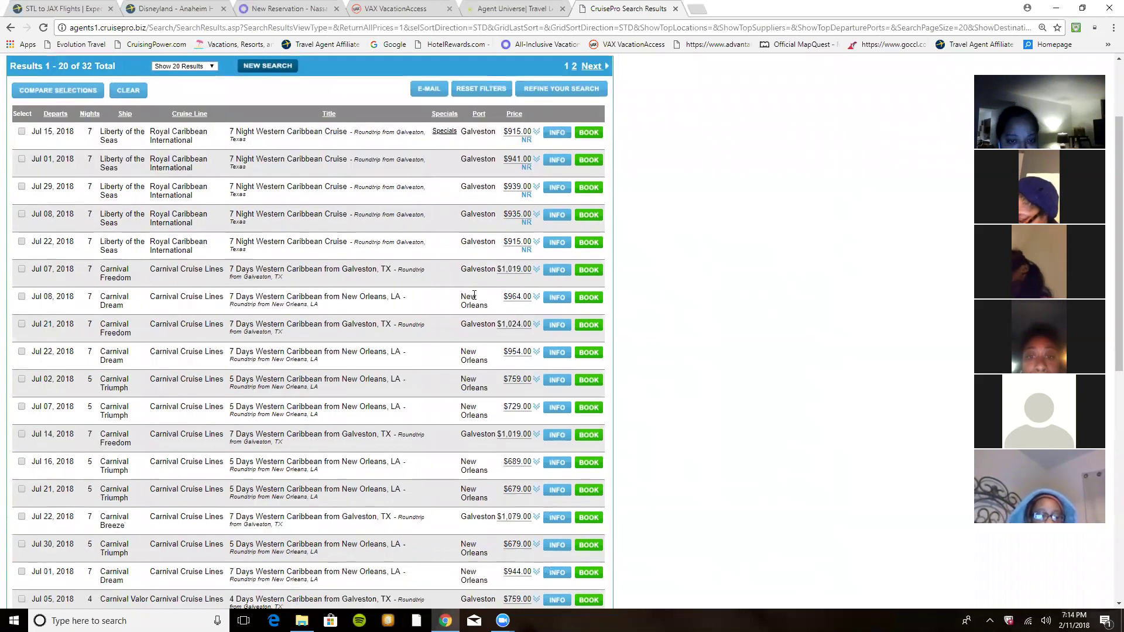
scroll(472, 297, down, 2)
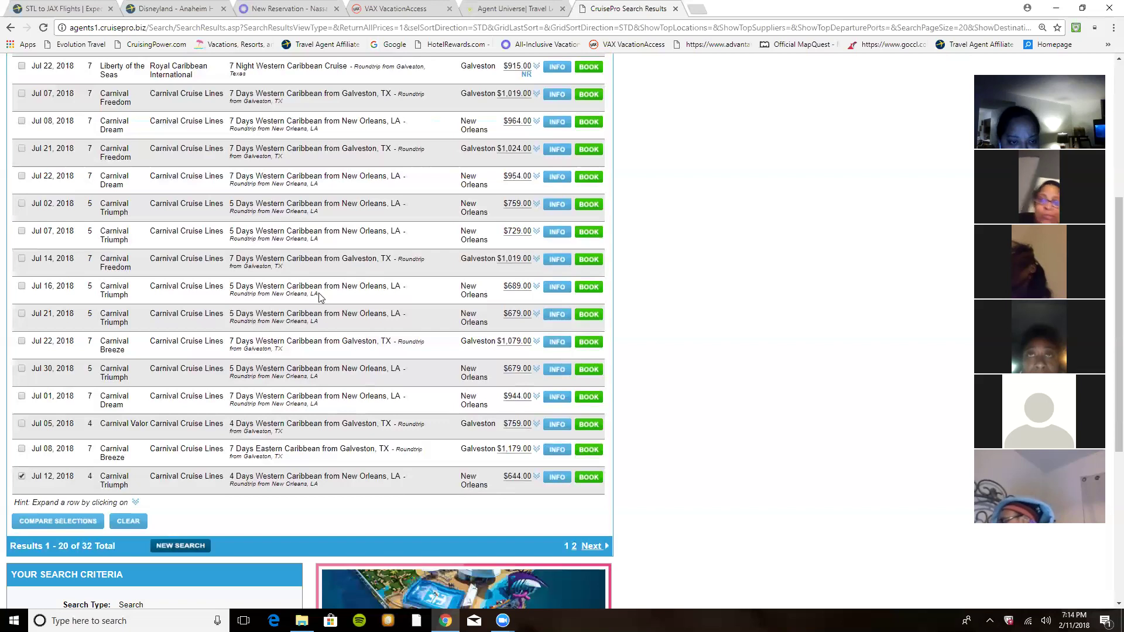
click(21, 314)
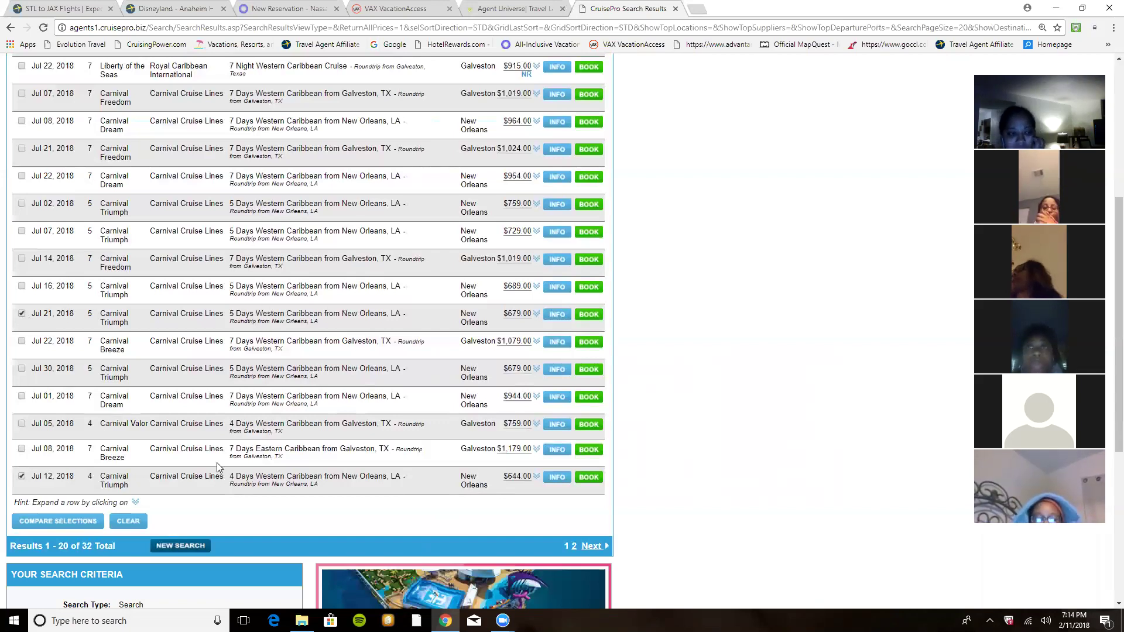
- Compare the three marked sailings side by side, reviewing their itineraries, travel dates, cabin prices and taxes
scroll(102, 450, up, 1)
scroll(88, 369, down, 1)
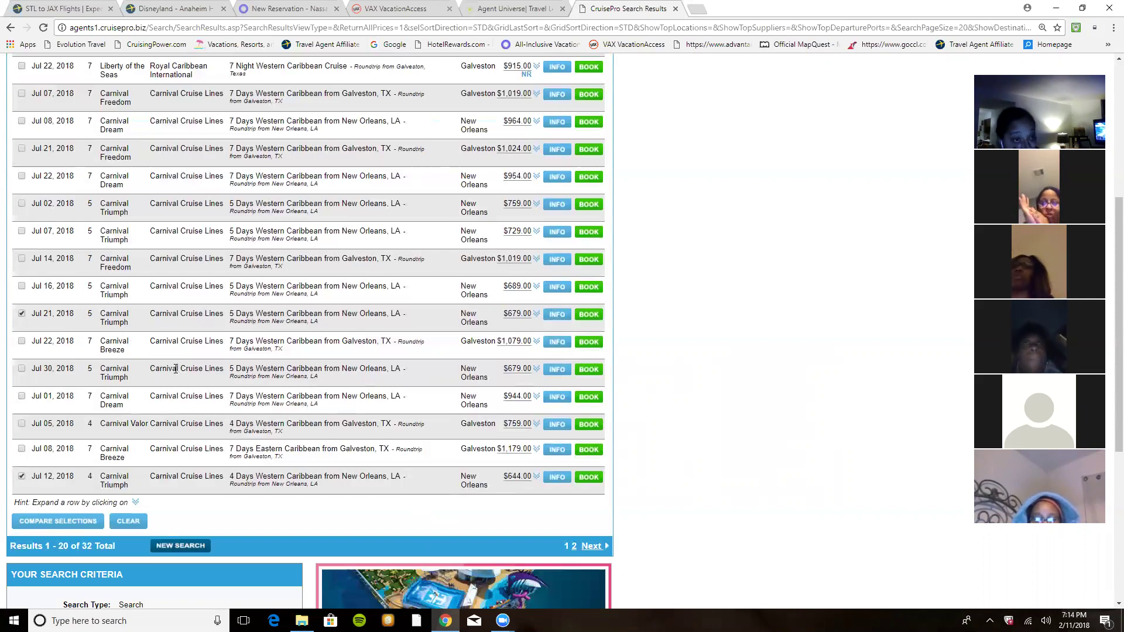
scroll(146, 398, up, 1)
scroll(58, 436, down, 2)
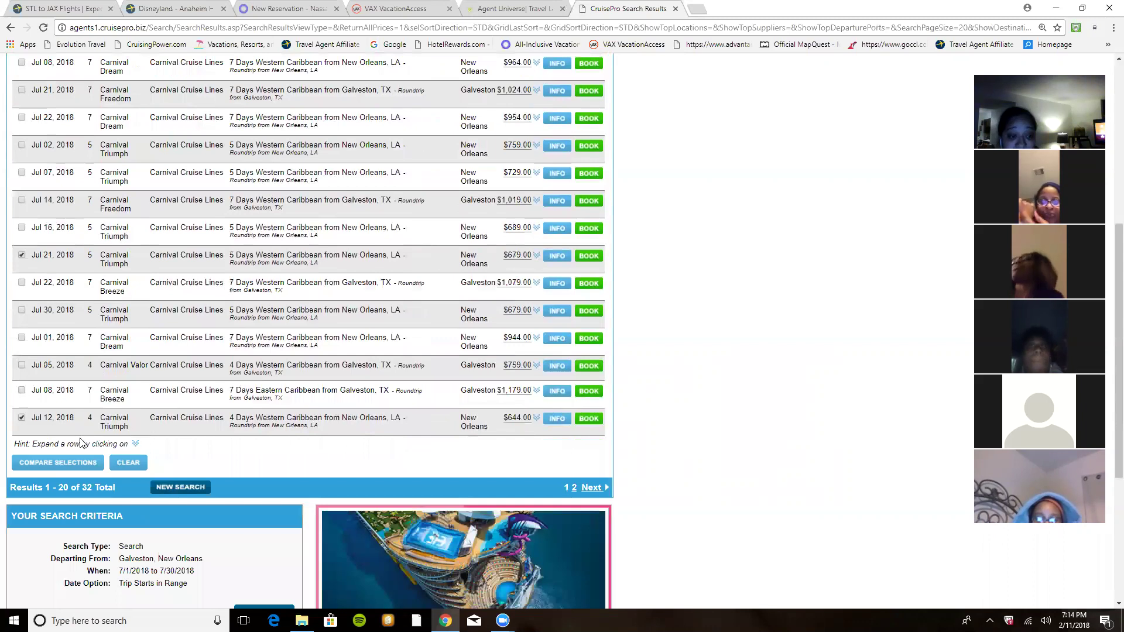
click(74, 462)
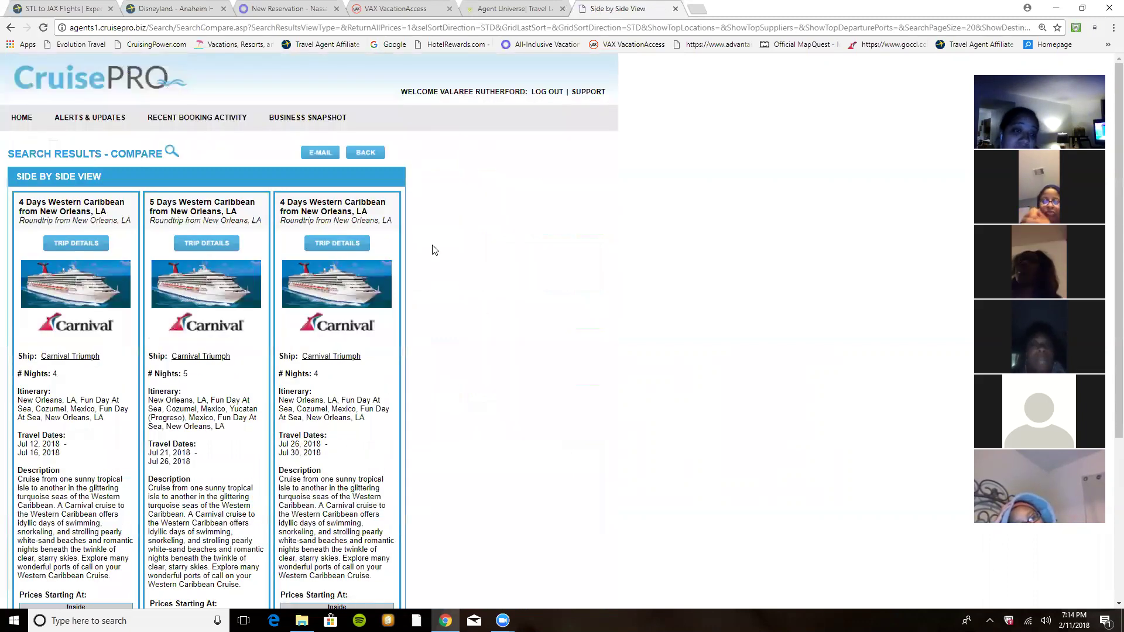
scroll(269, 284, down, 3)
scroll(352, 253, down, 1)
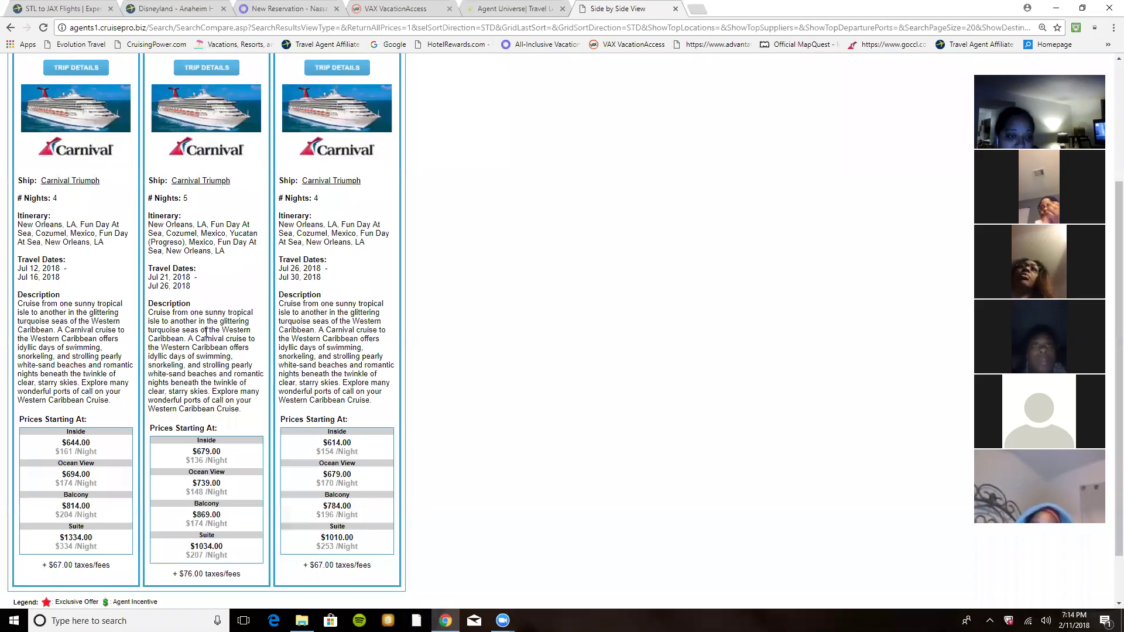
scroll(237, 344, down, 1)
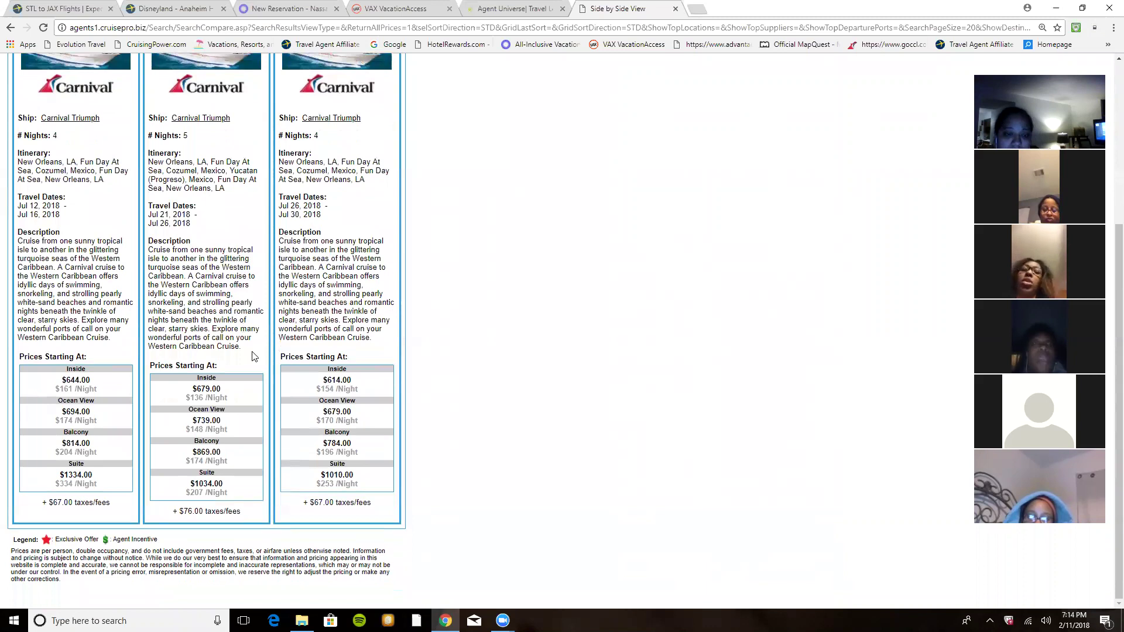
scroll(254, 357, up, 2)
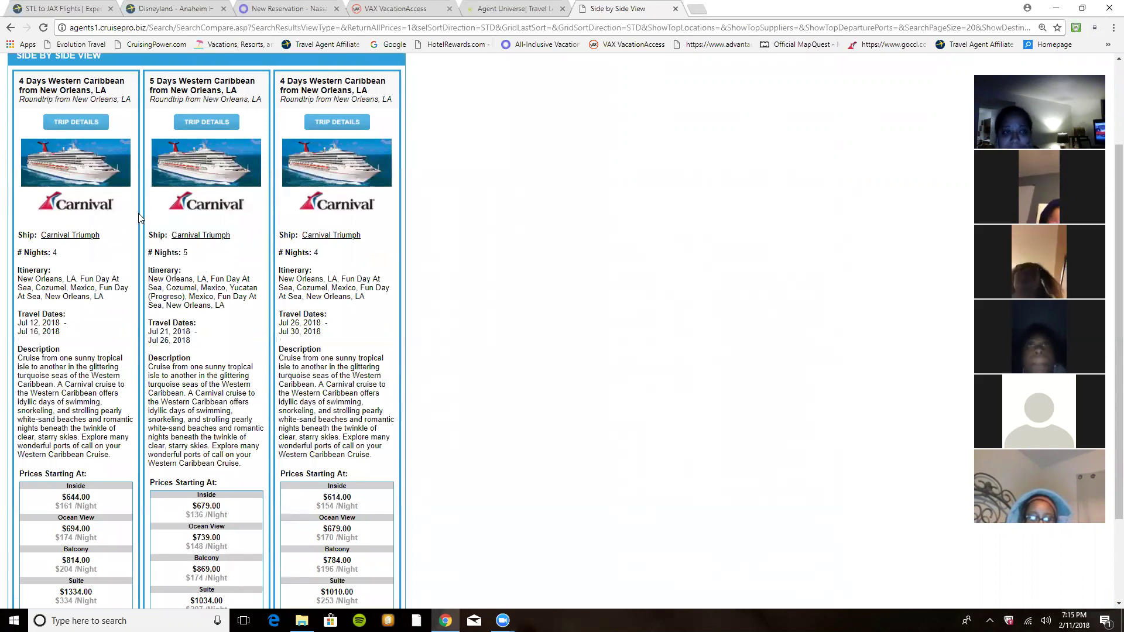
scroll(174, 228, down, 2)
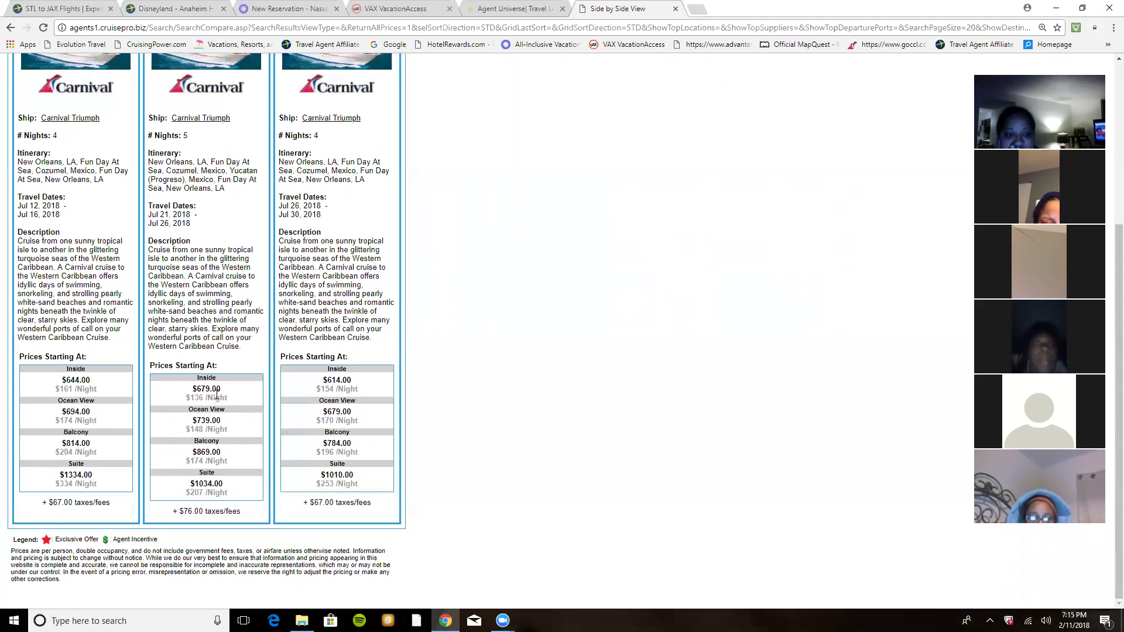
scroll(203, 234, up, 1)
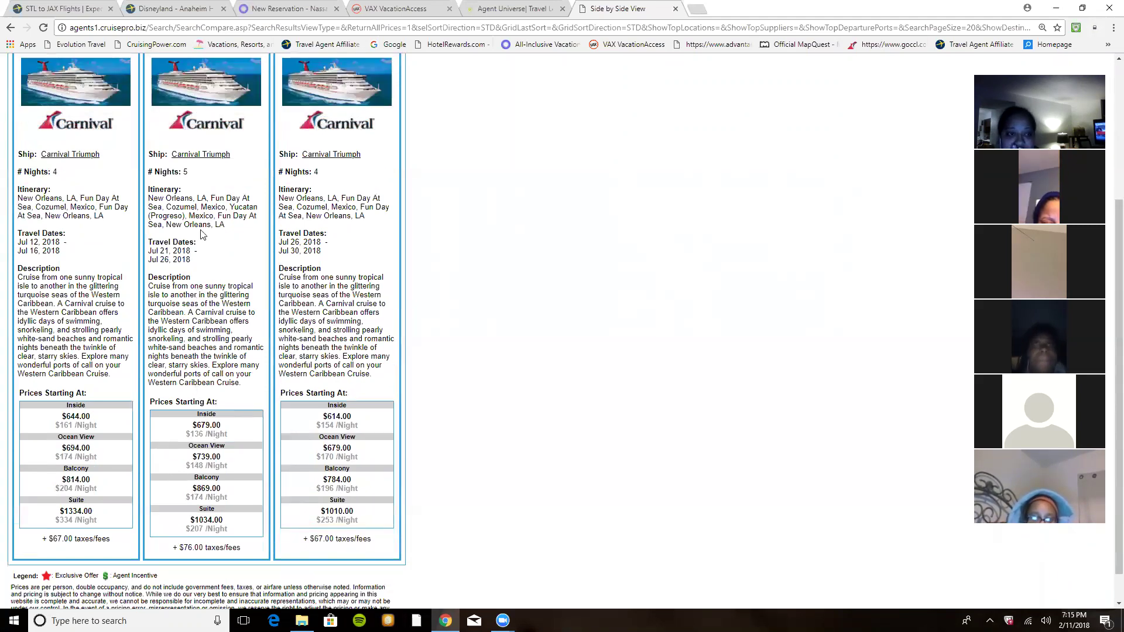
- Examine the trip details of the 5-night Jul 21, 2018 sailing, including itinerary, deck plans, ship information and cruise line policies
scroll(203, 234, up, 3)
click(217, 184)
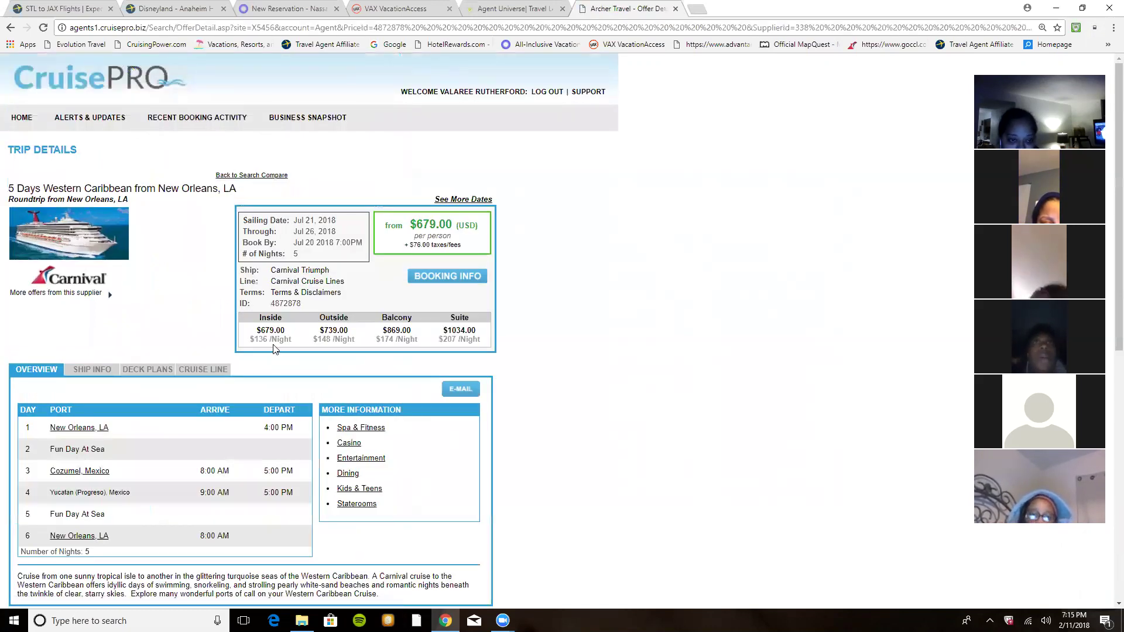
scroll(271, 335, down, 2)
scroll(271, 335, down, 4)
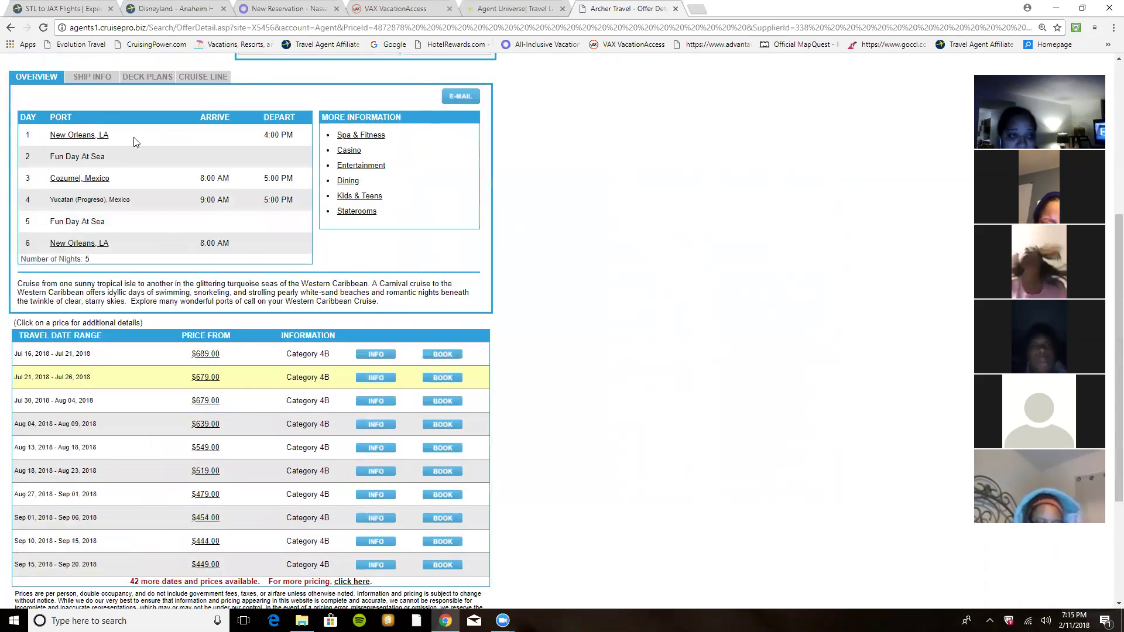
click(148, 75)
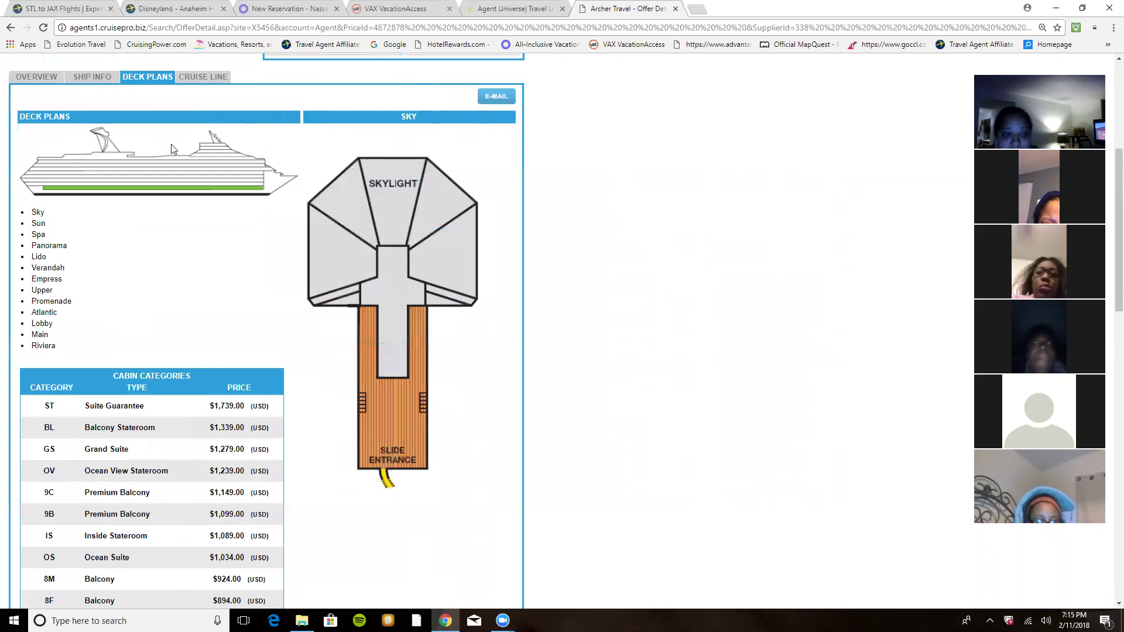
click(99, 79)
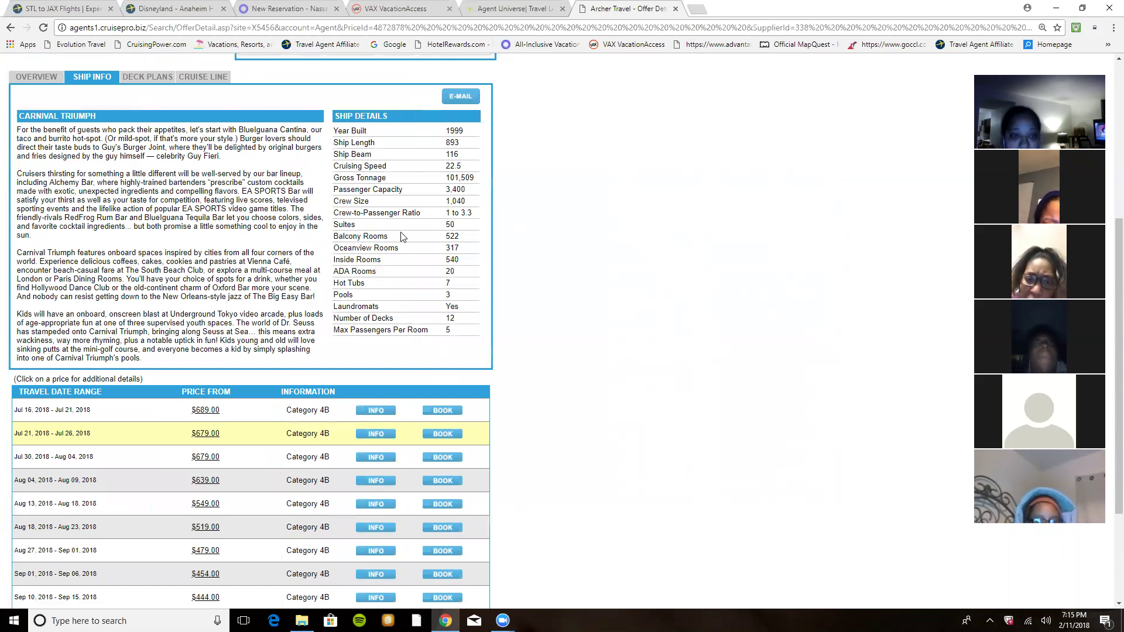
scroll(186, 174, up, 1)
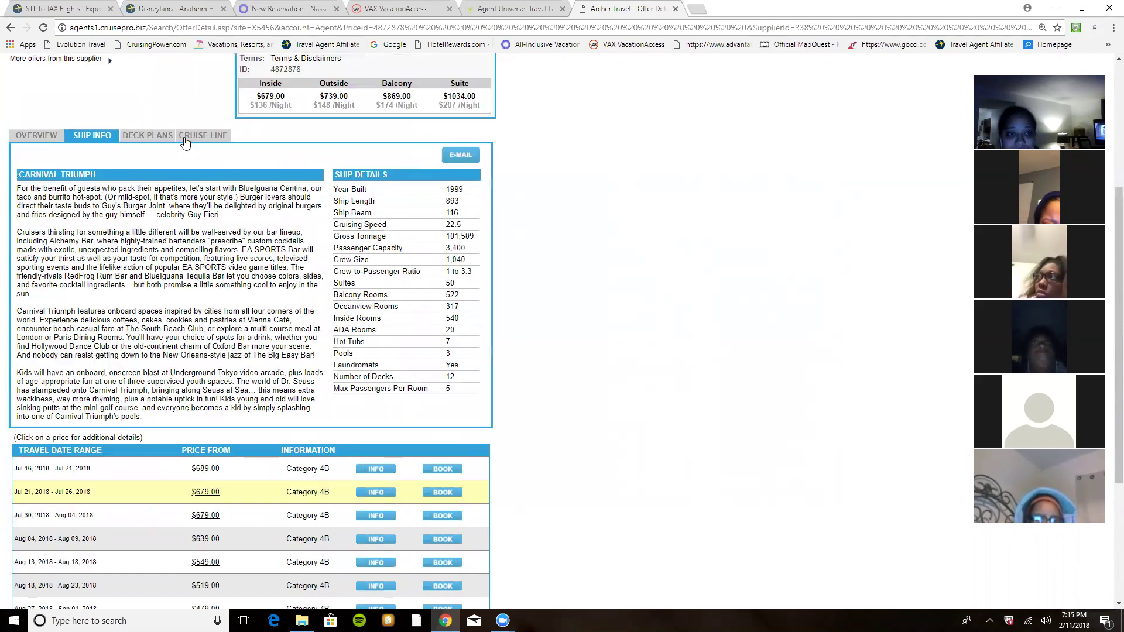
click(198, 136)
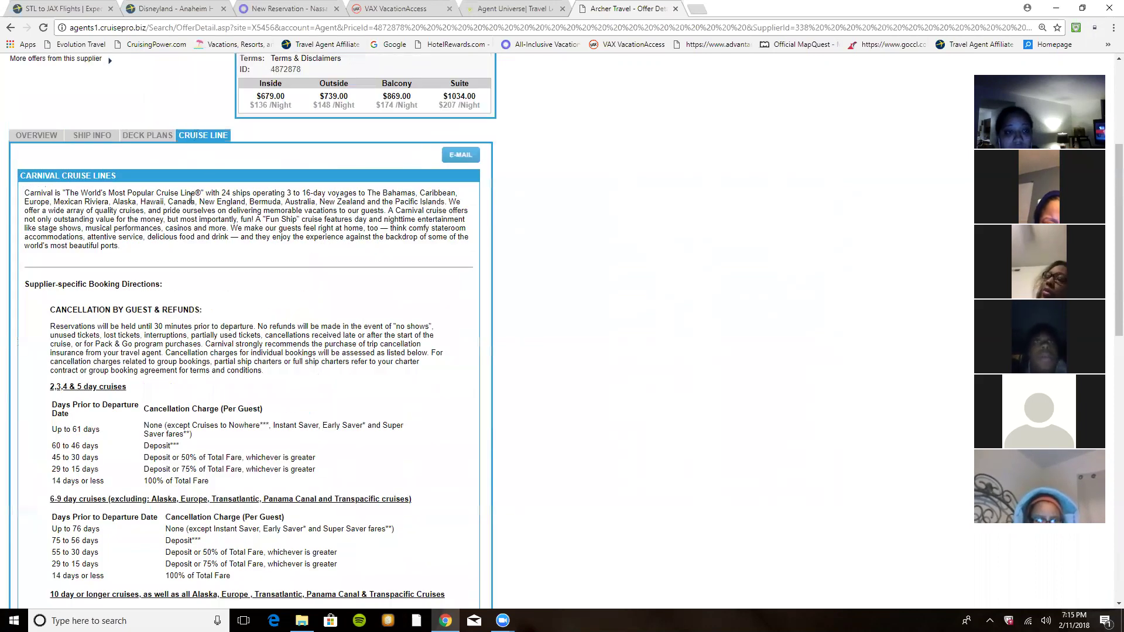
click(54, 132)
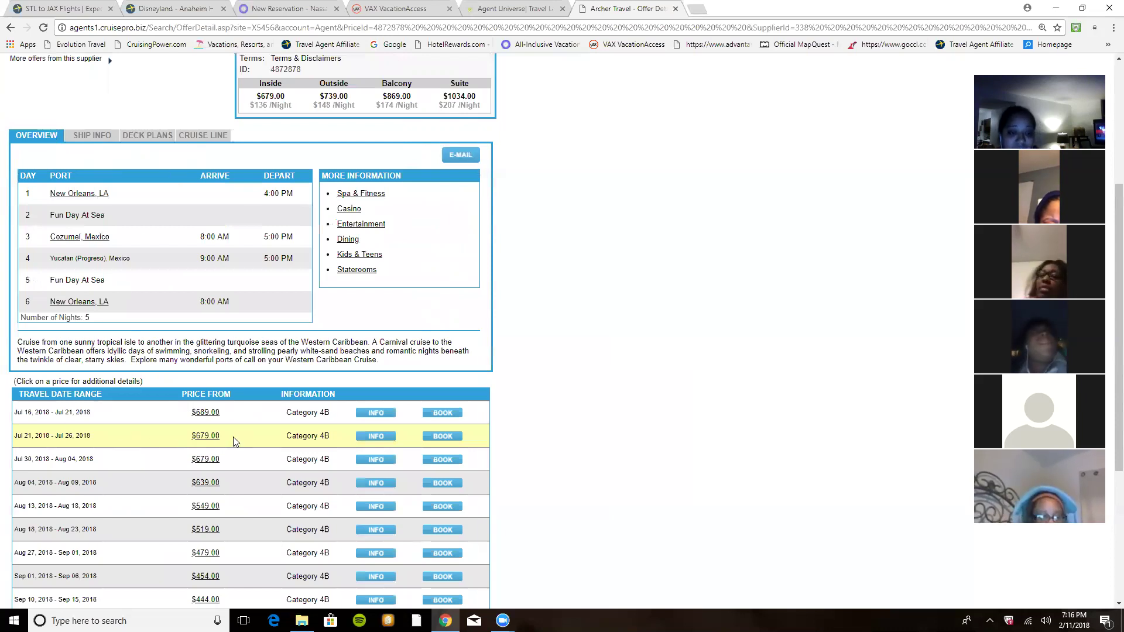
- Start booking the Jul 21 to Jul 26, 2018 sailing, keep the default passenger information with 2 adults, and continue to fare selection
click(442, 438)
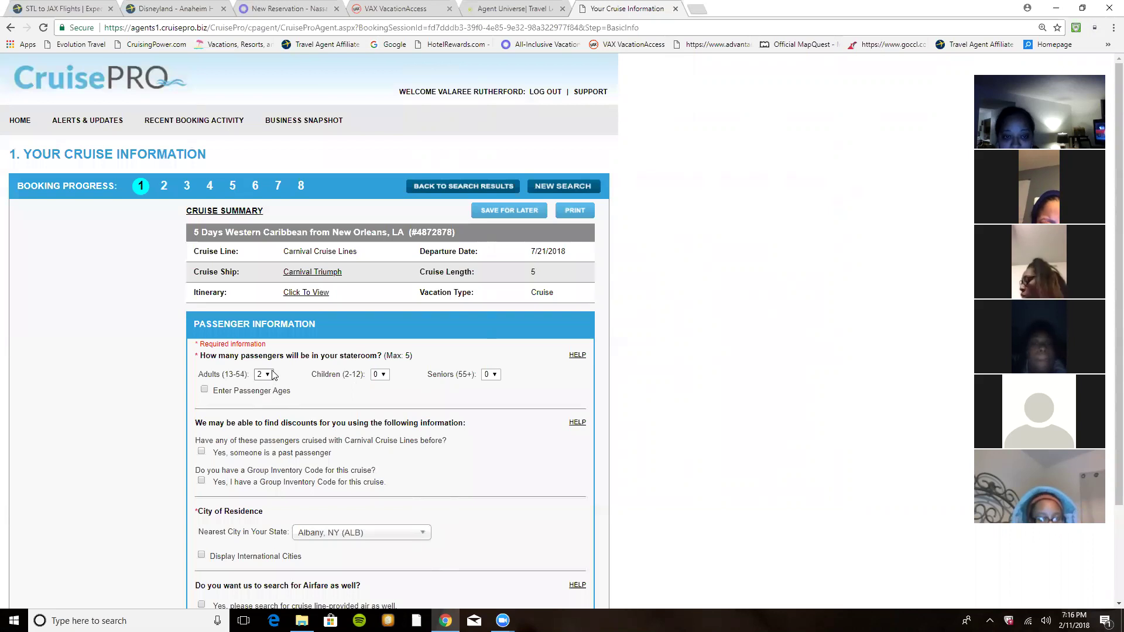
scroll(273, 375, down, 2)
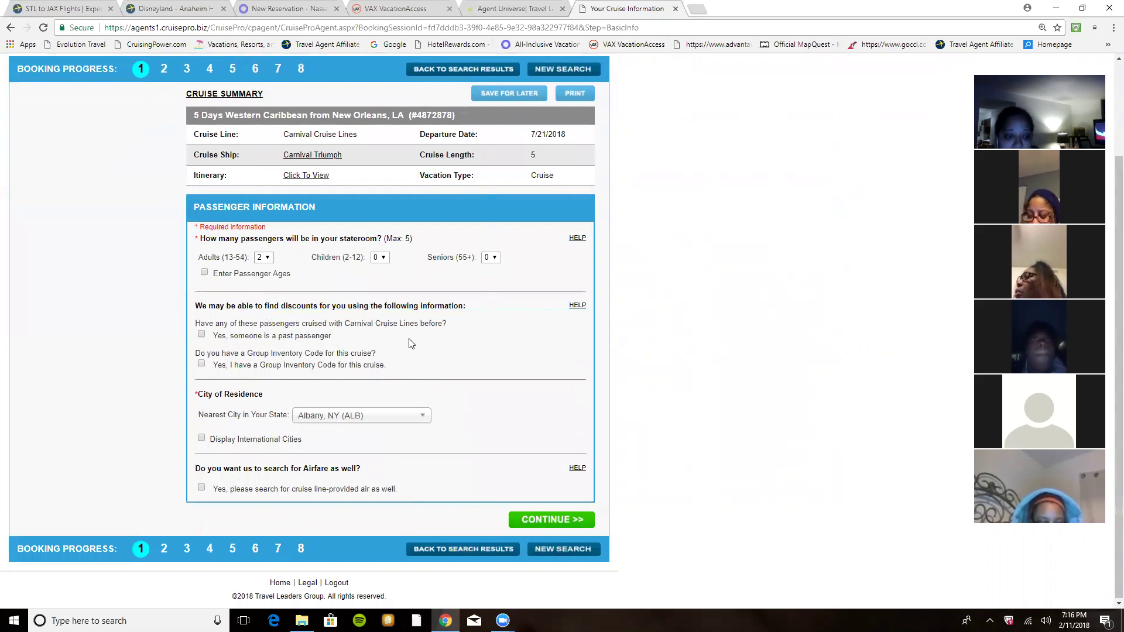
click(570, 519)
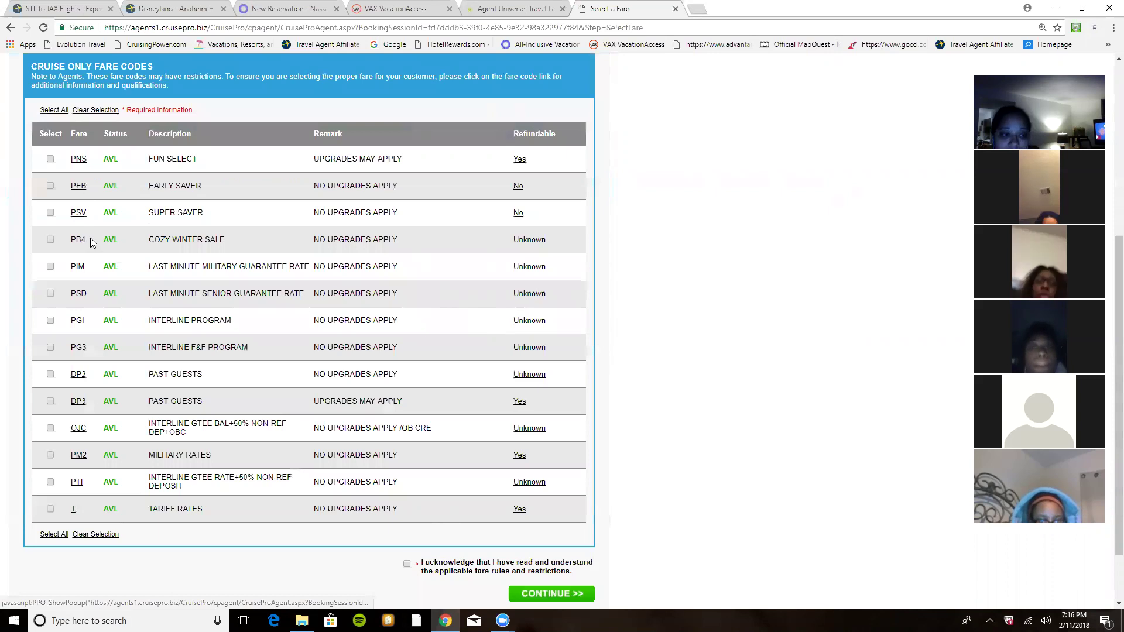
- Read the fare descriptions of the PEB Early Saver and PG3 Interline F&F Program codes
click(78, 187)
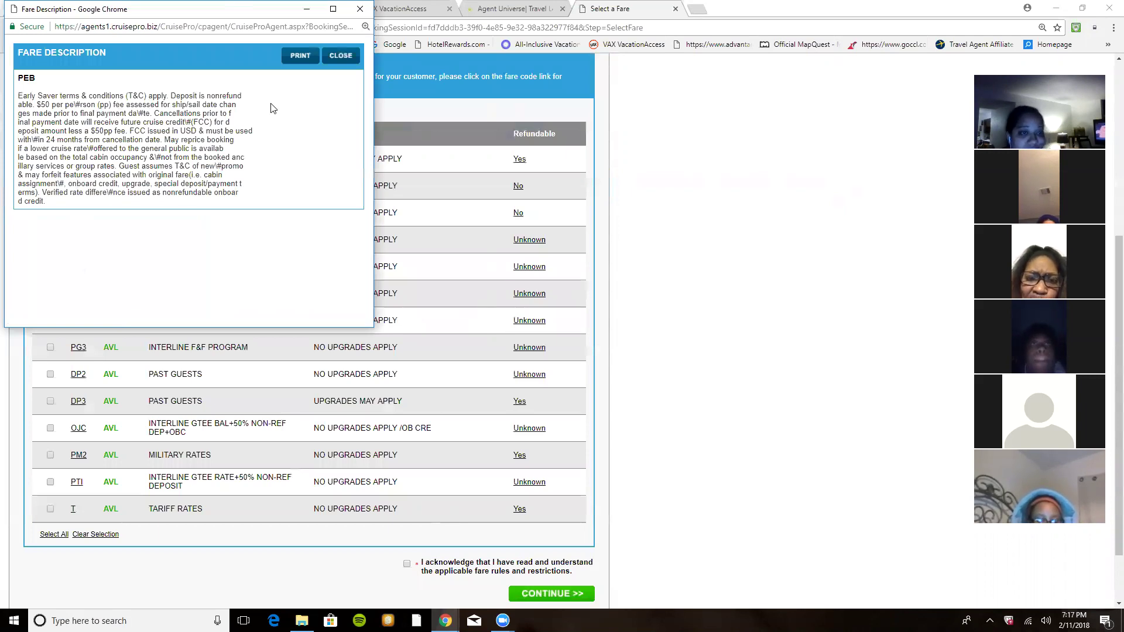
click(340, 57)
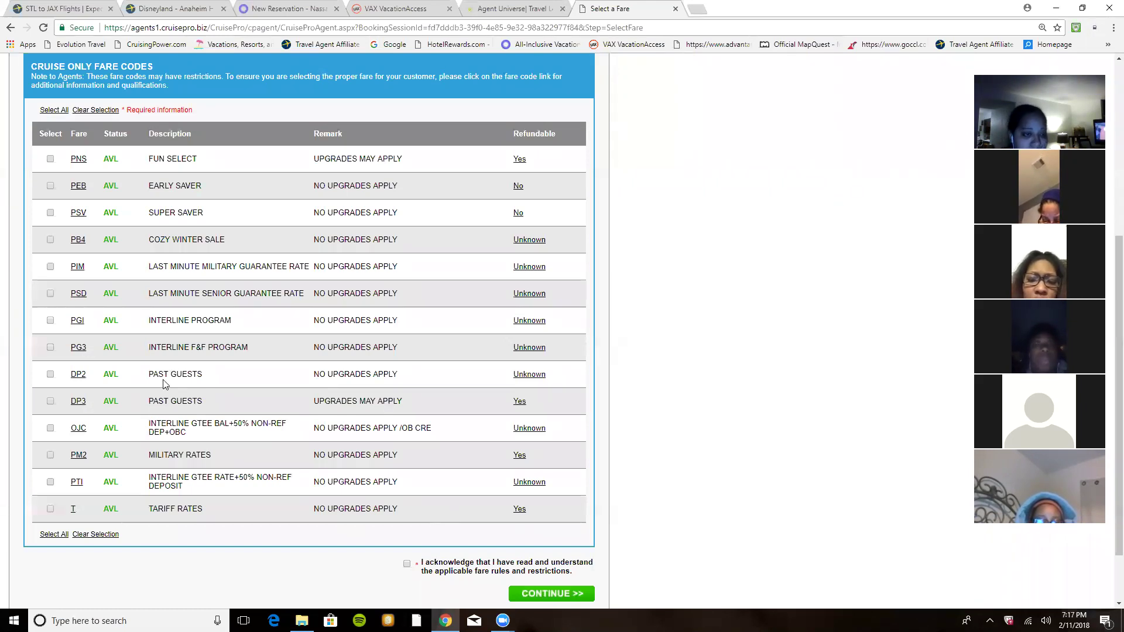
click(76, 348)
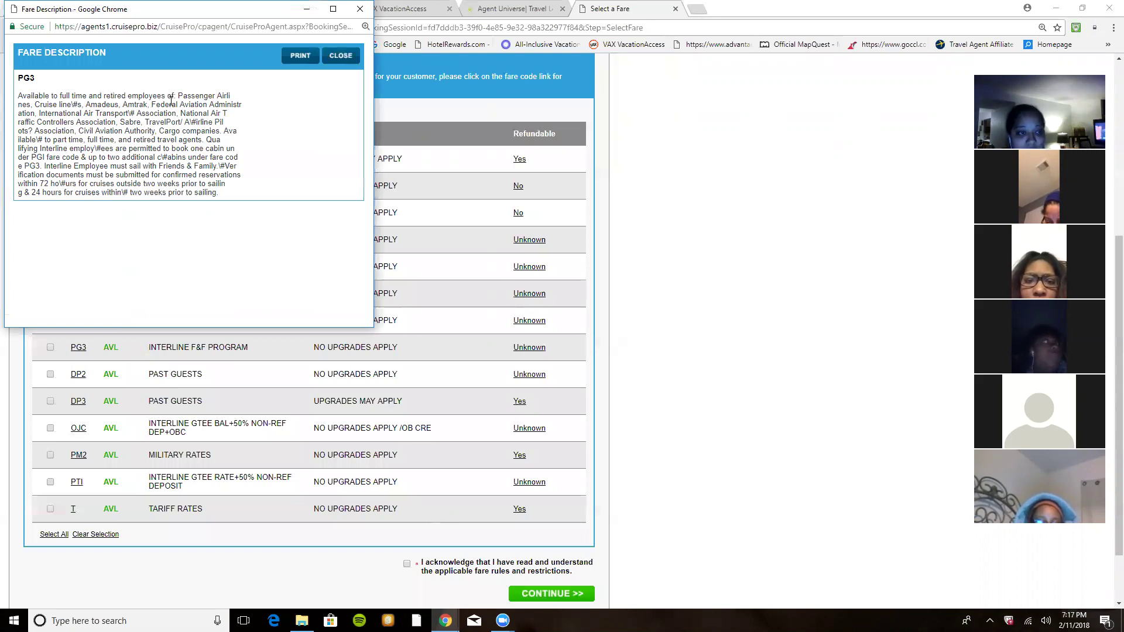
click(340, 55)
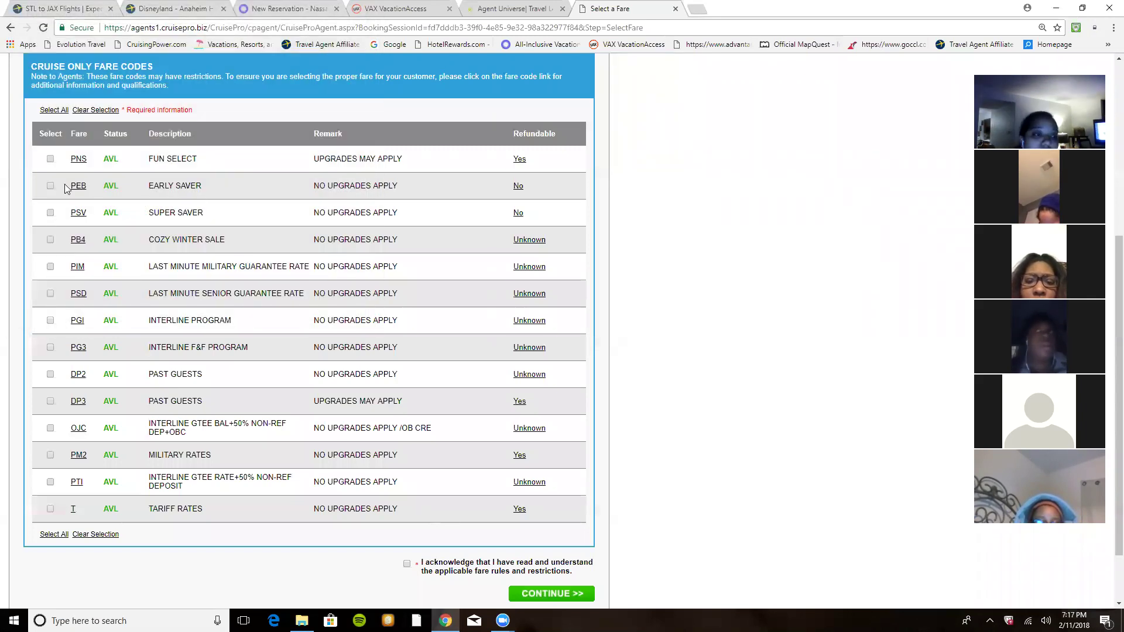
- Choose the PNS, PEB, PSV and PB4 fare codes, acknowledge the fare rules and restrictions, and continue to the stateroom categories
click(50, 186)
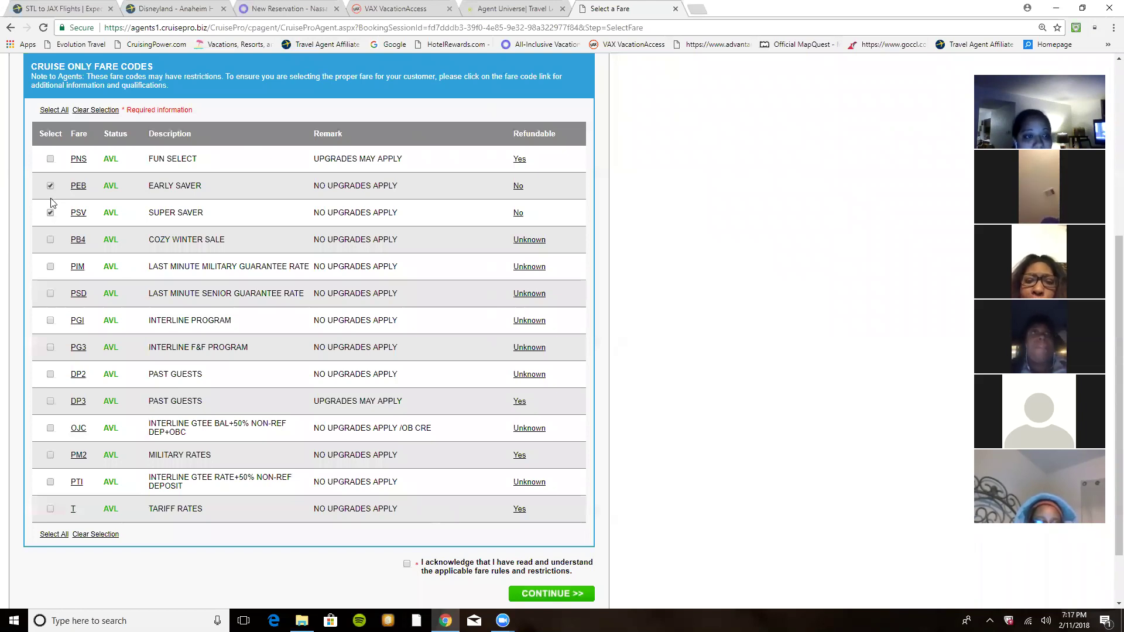
click(51, 158)
click(50, 184)
scroll(76, 273, down, 1)
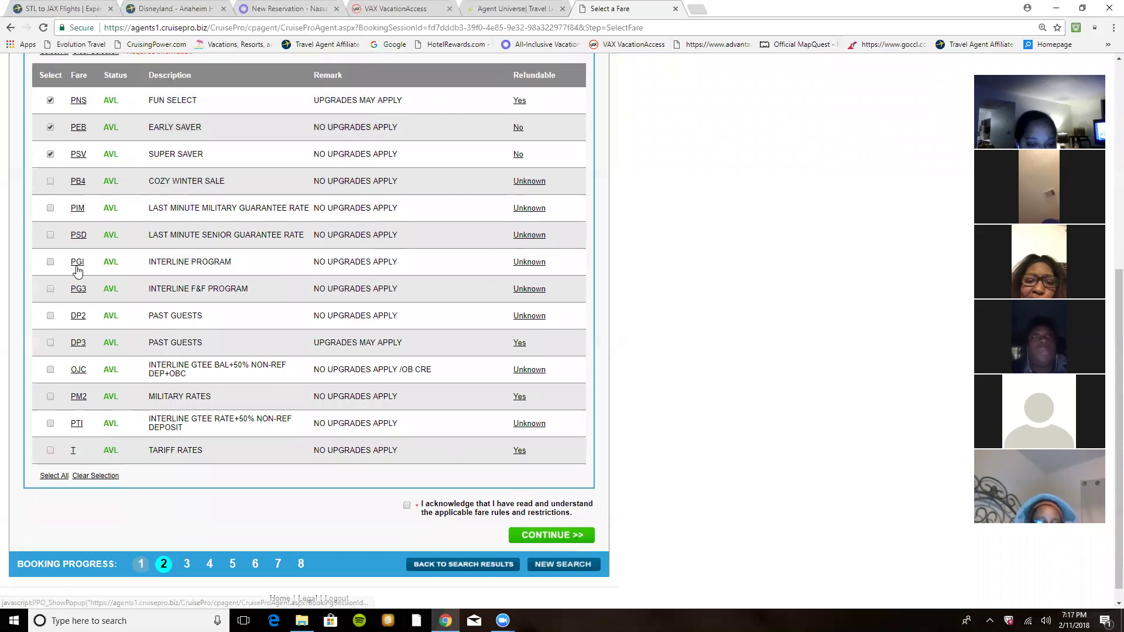
click(50, 182)
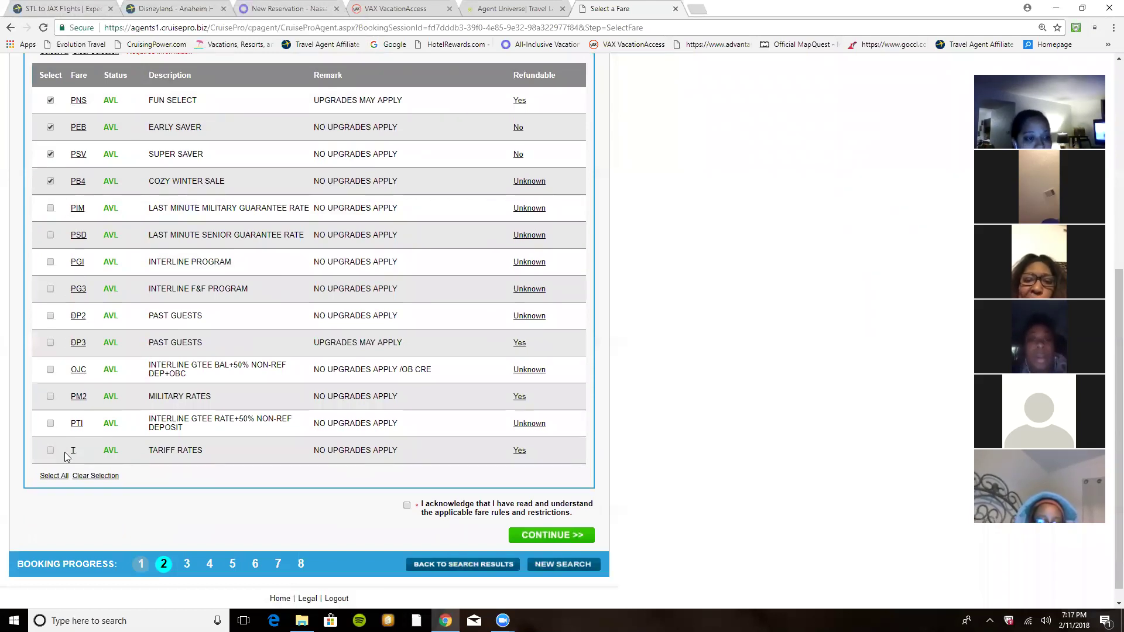
click(479, 507)
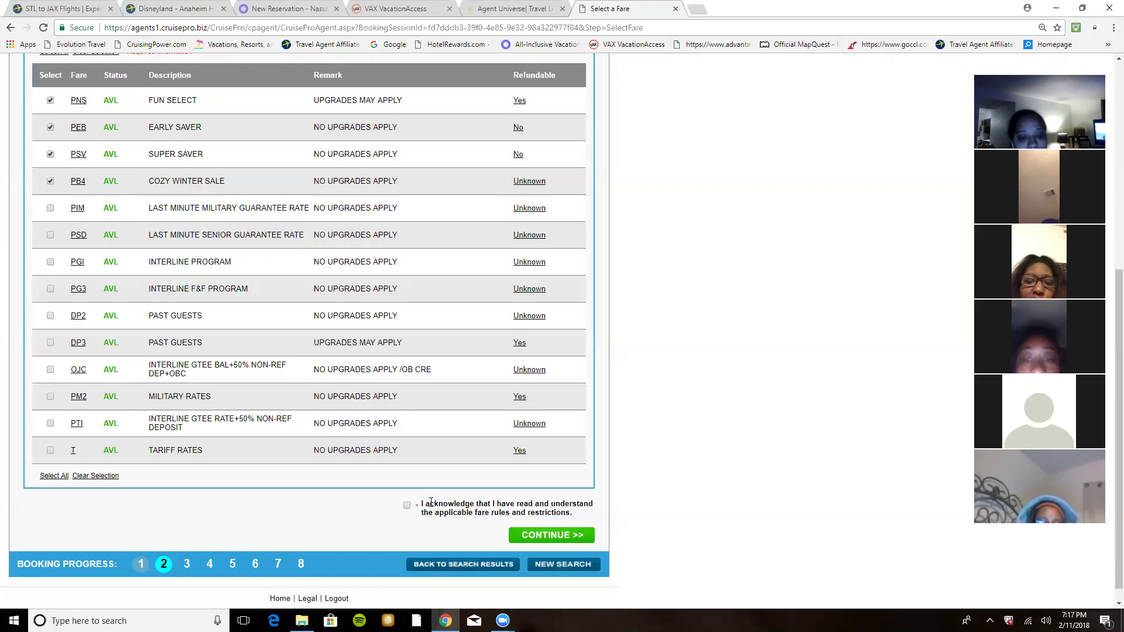
click(553, 536)
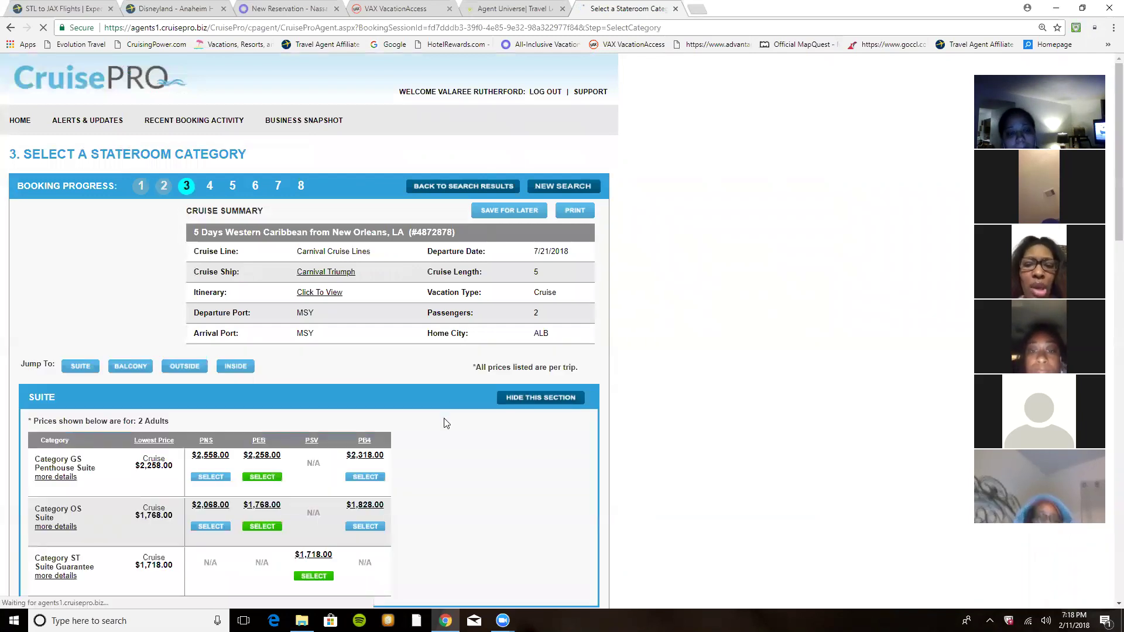
- Compare the prices of the suite, balcony, outside and inside stateroom categories under the chosen fare codes
scroll(446, 420, down, 5)
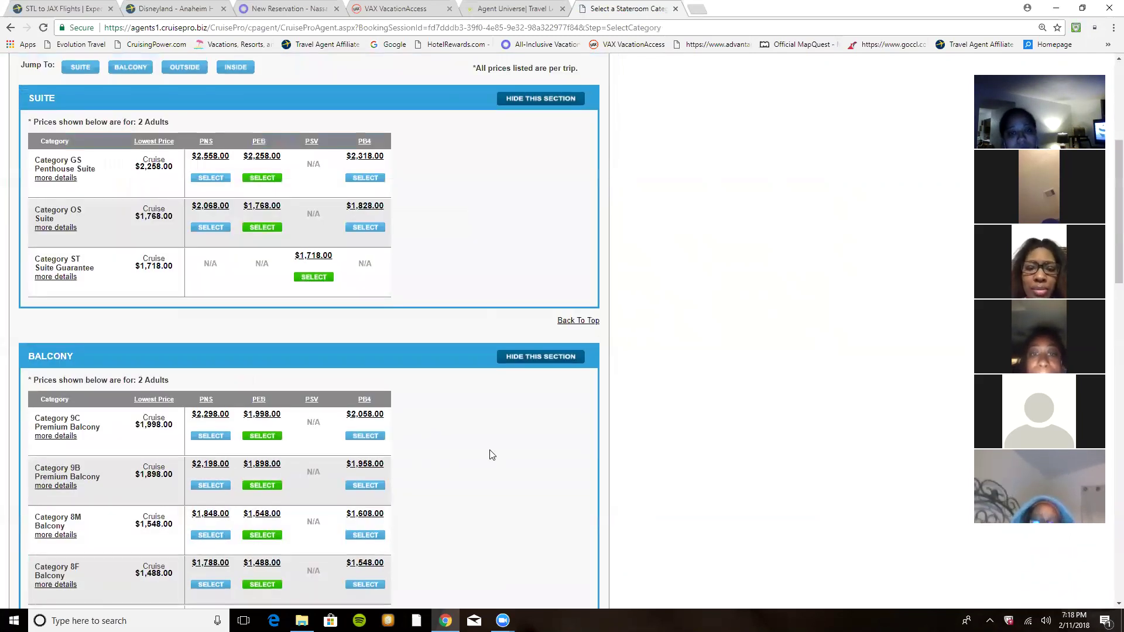
scroll(476, 363, up, 2)
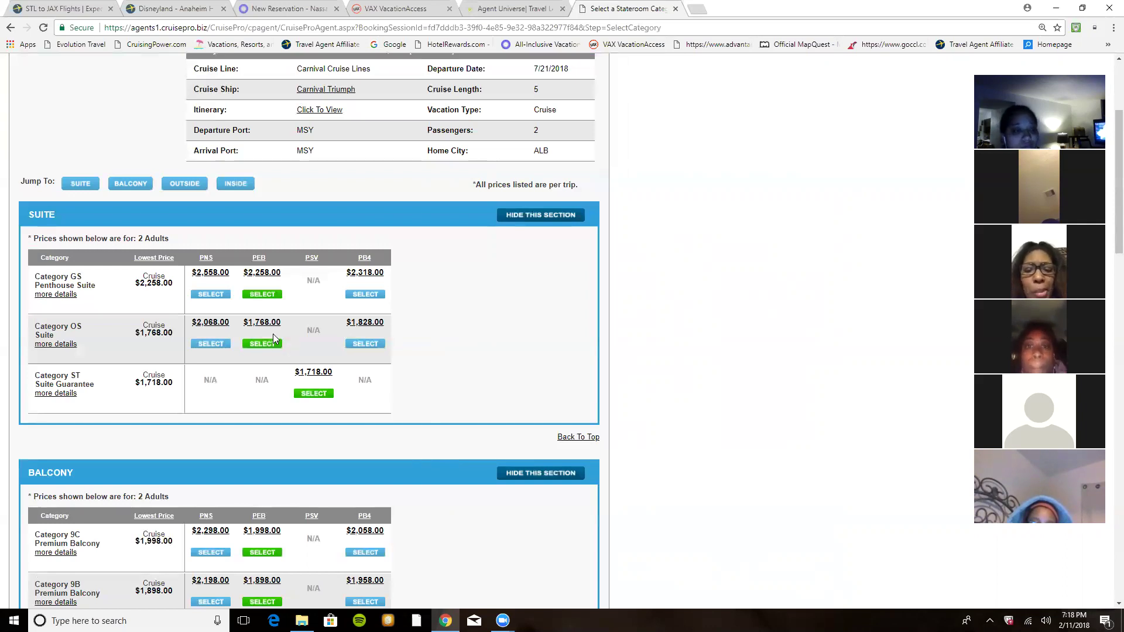
scroll(320, 314, down, 1)
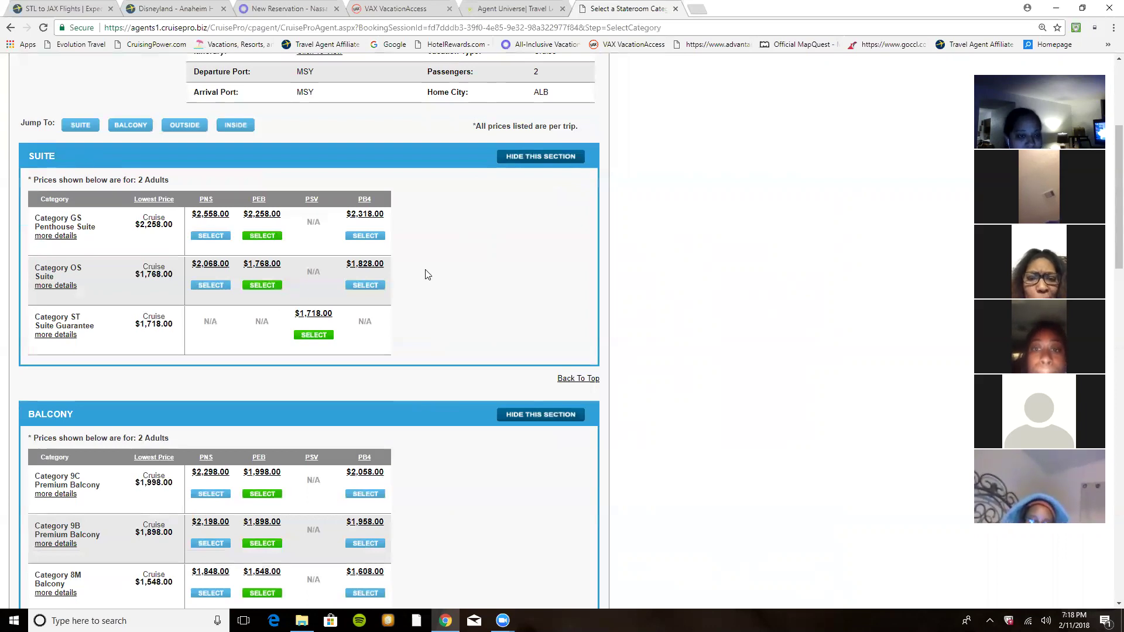
scroll(439, 260, down, 2)
scroll(438, 260, down, 1)
scroll(384, 273, up, 3)
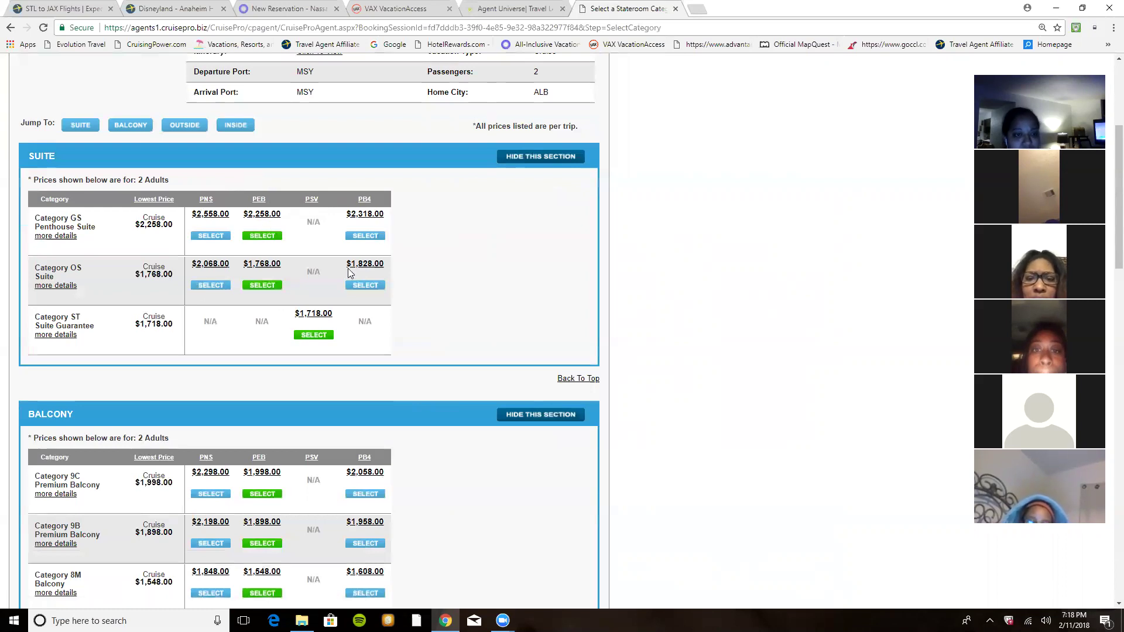
scroll(418, 304, down, 4)
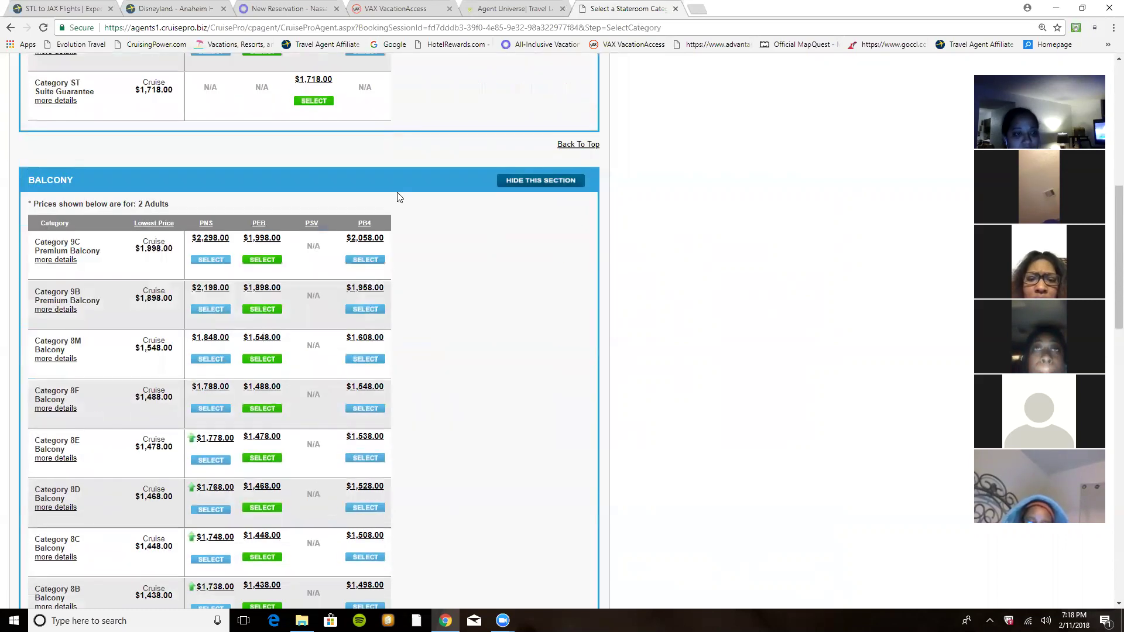
scroll(396, 281, down, 3)
scroll(396, 282, down, 10)
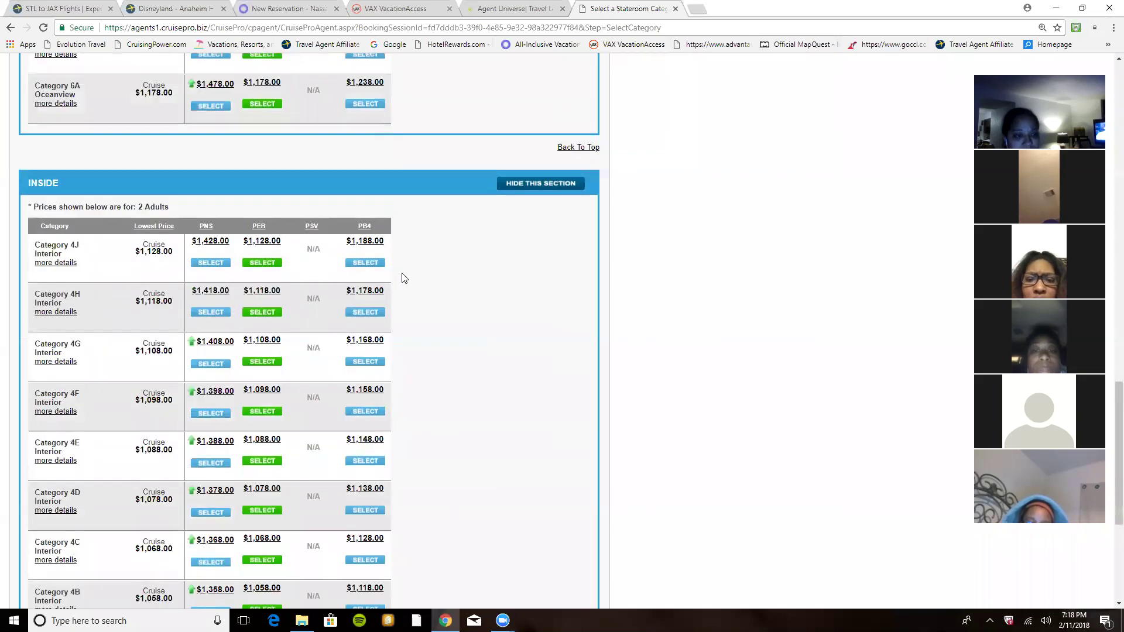
scroll(410, 265, down, 3)
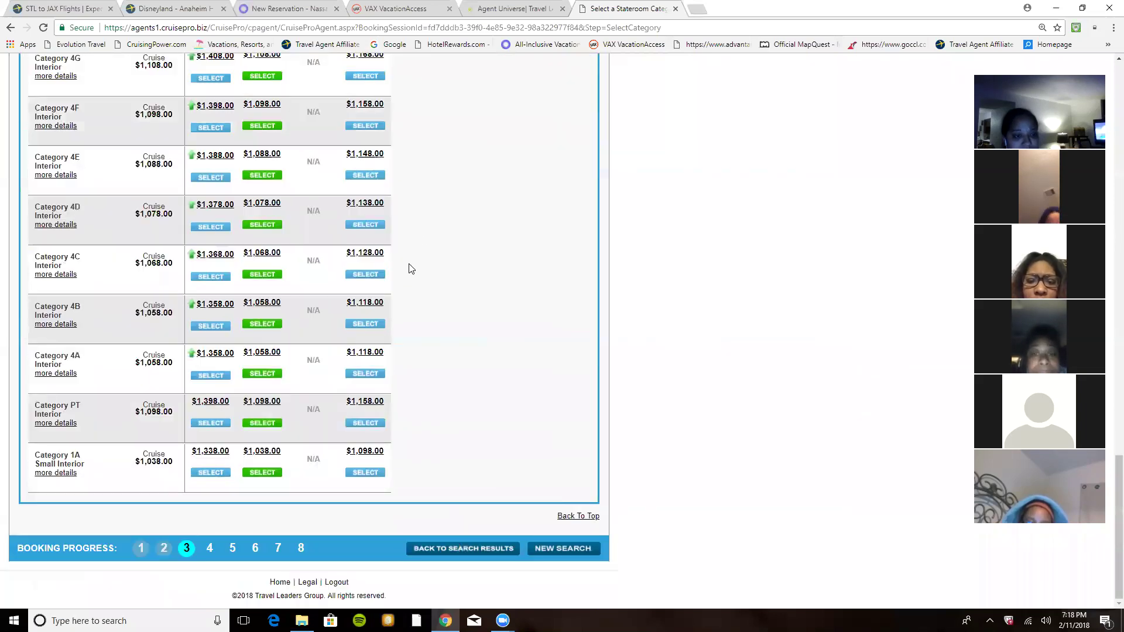
scroll(112, 507, down, 1)
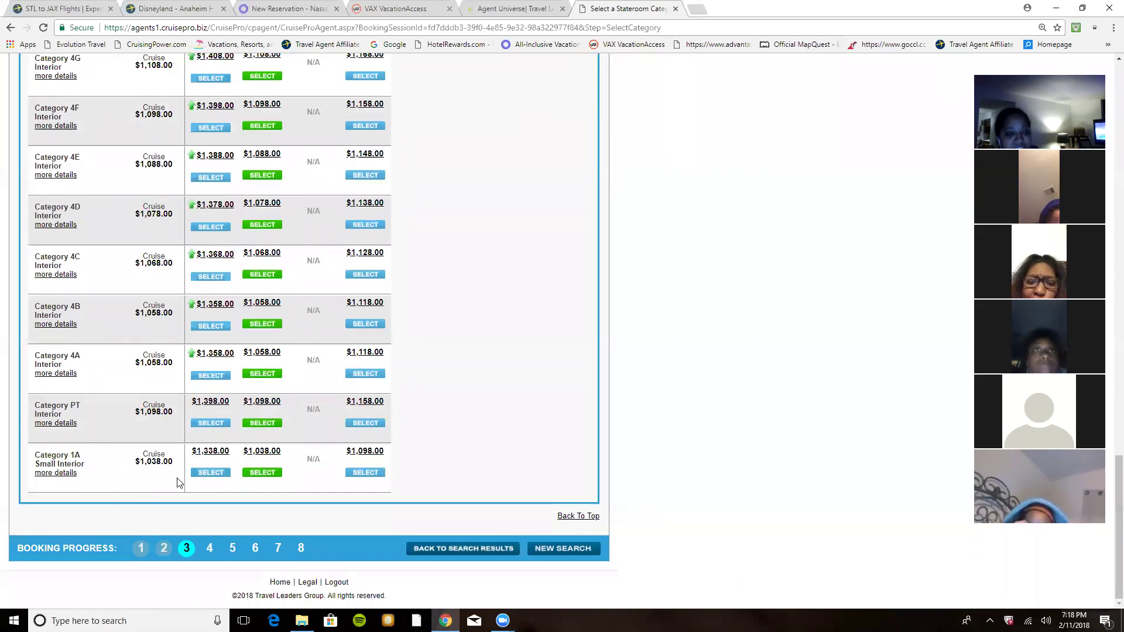
- Read the stateroom details of the Category 1A Small Interior and Category 4A Interior cabins
click(63, 473)
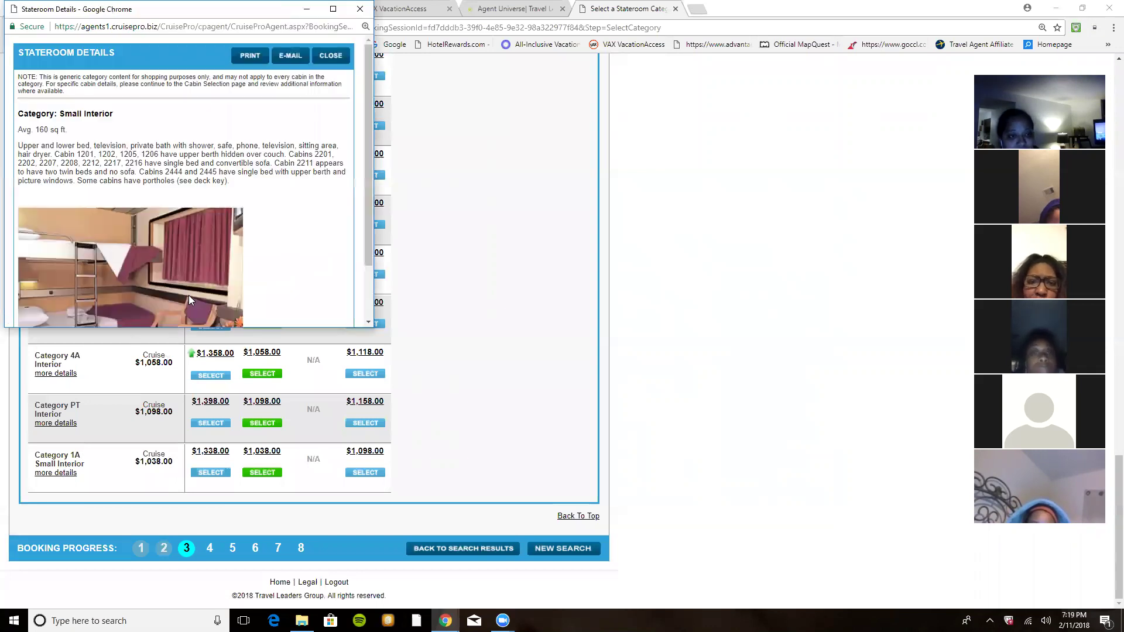
scroll(272, 238, down, 2)
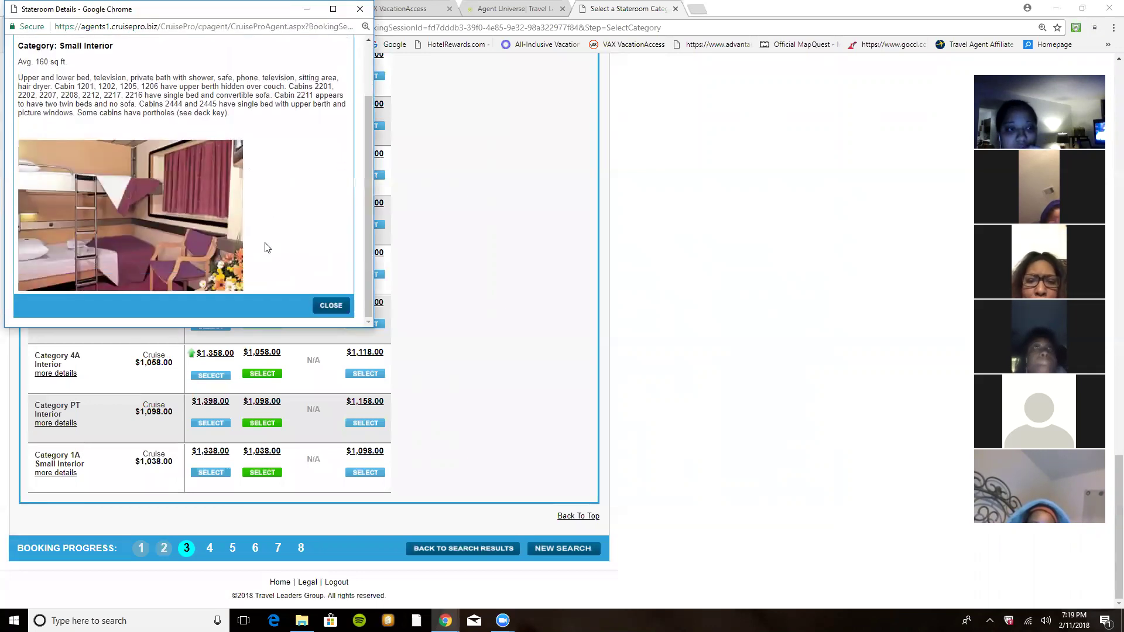
scroll(302, 230, up, 2)
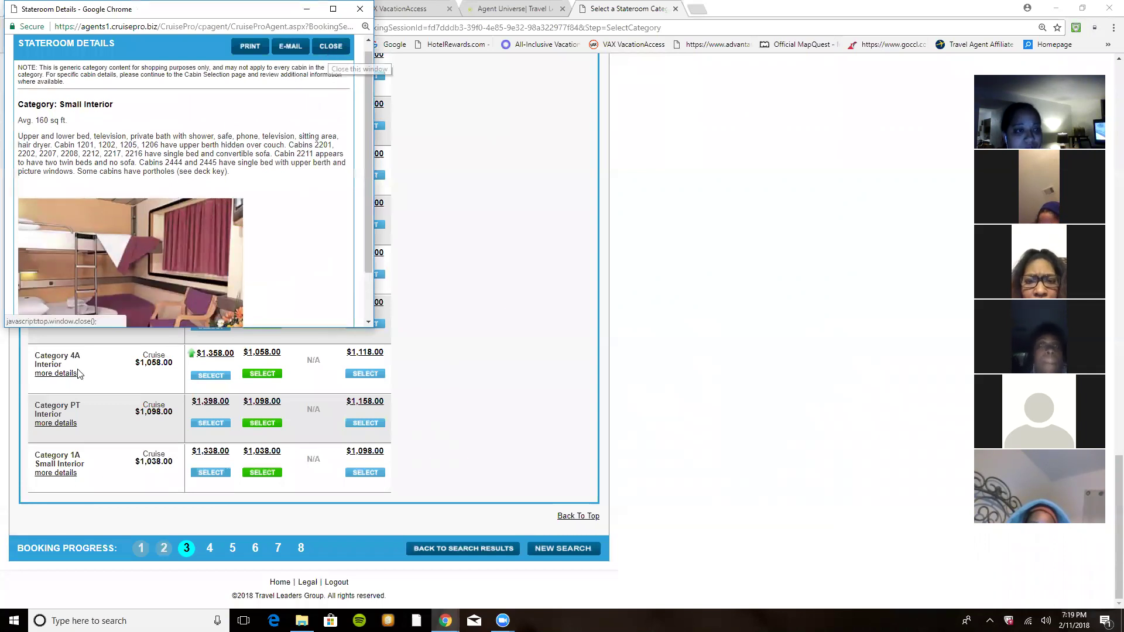
click(72, 459)
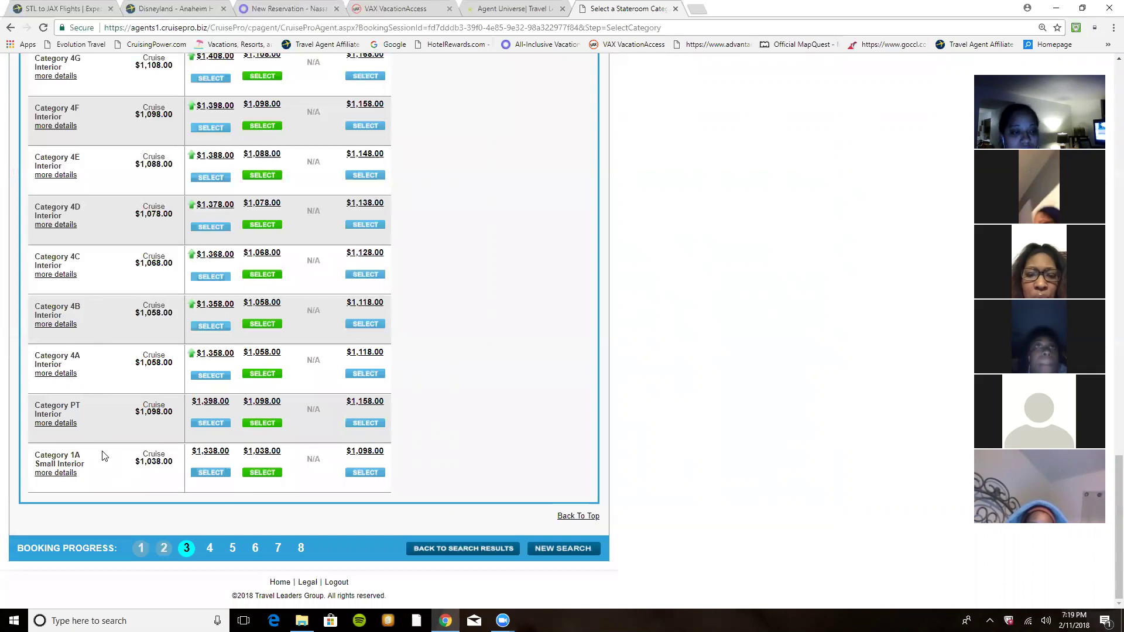
click(66, 375)
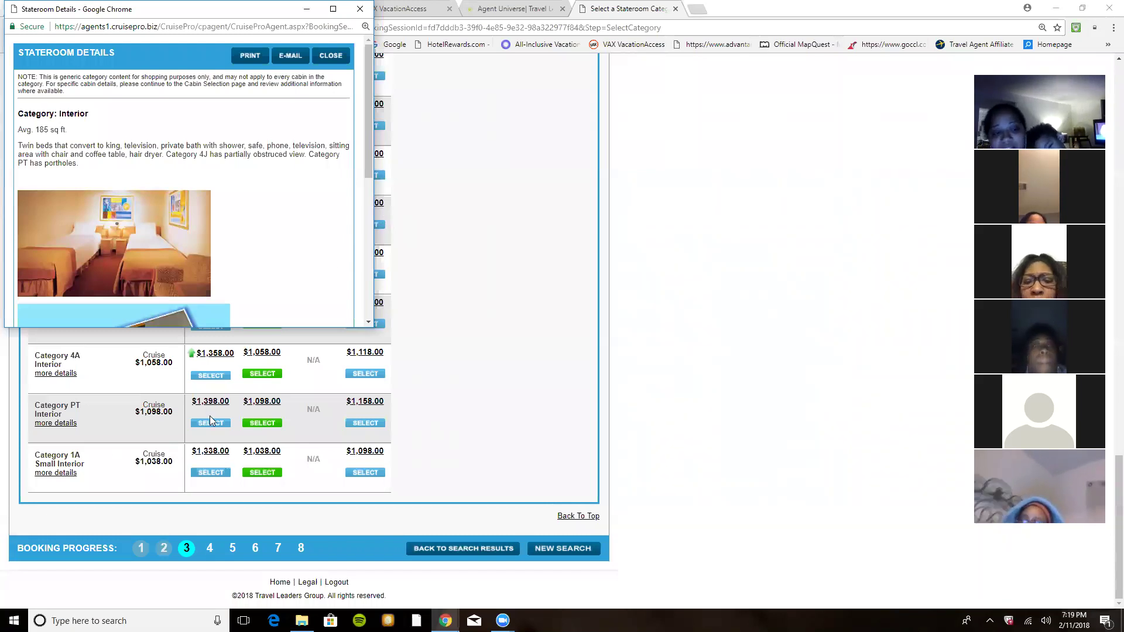
click(332, 56)
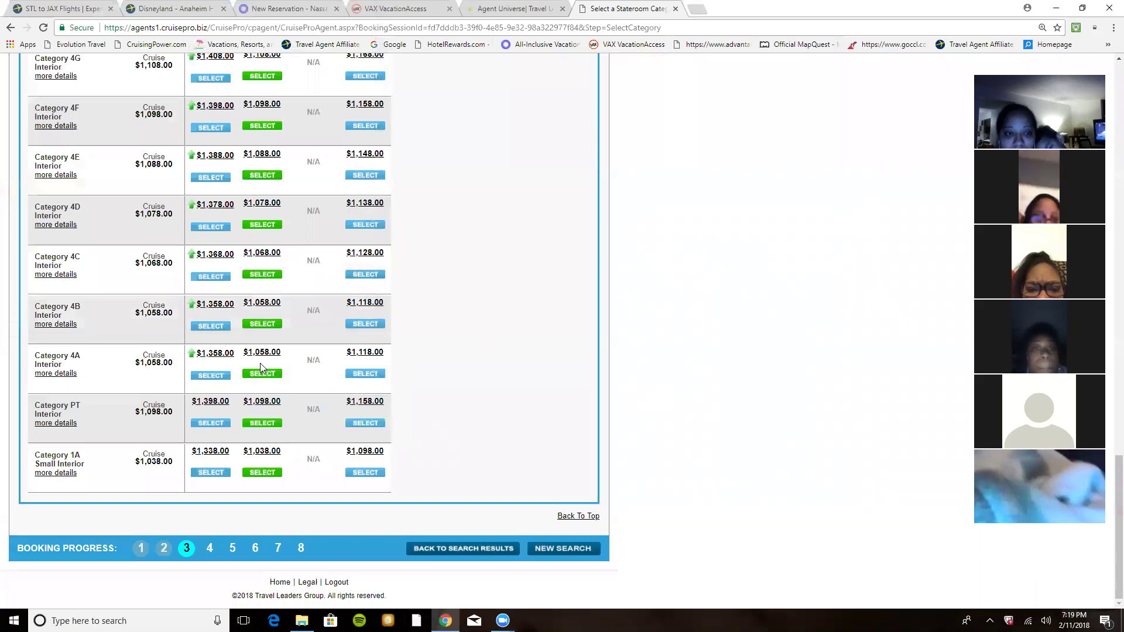
- Check the PEB fare description among the inside cabins and select Category 4A Interior at the PEB fare
scroll(252, 367, up, 3)
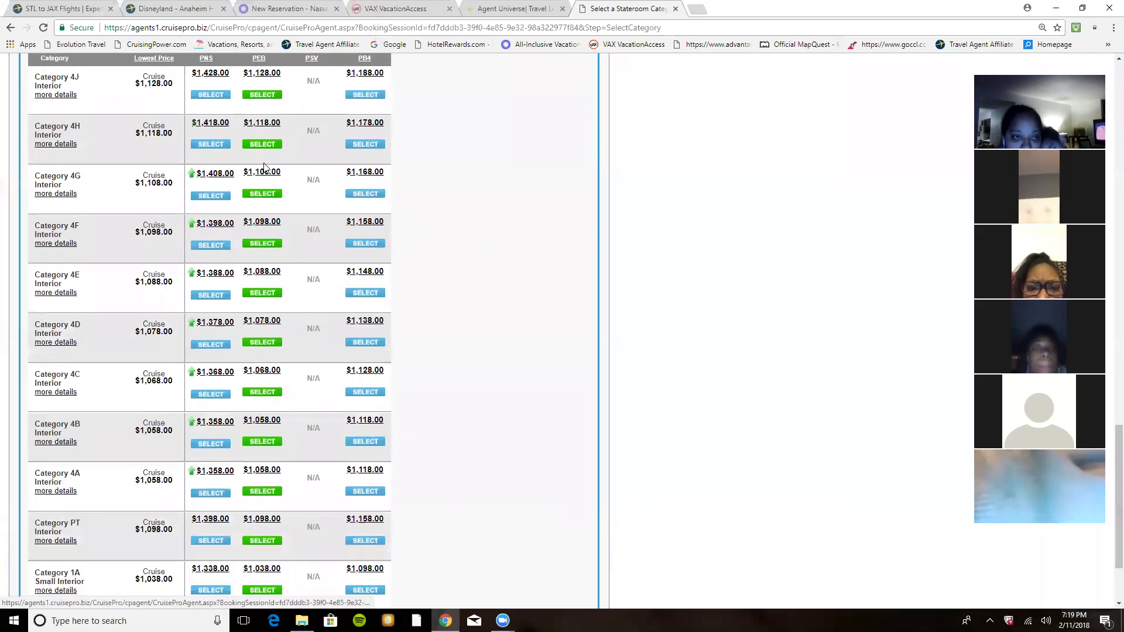
mouse_move(260, 120)
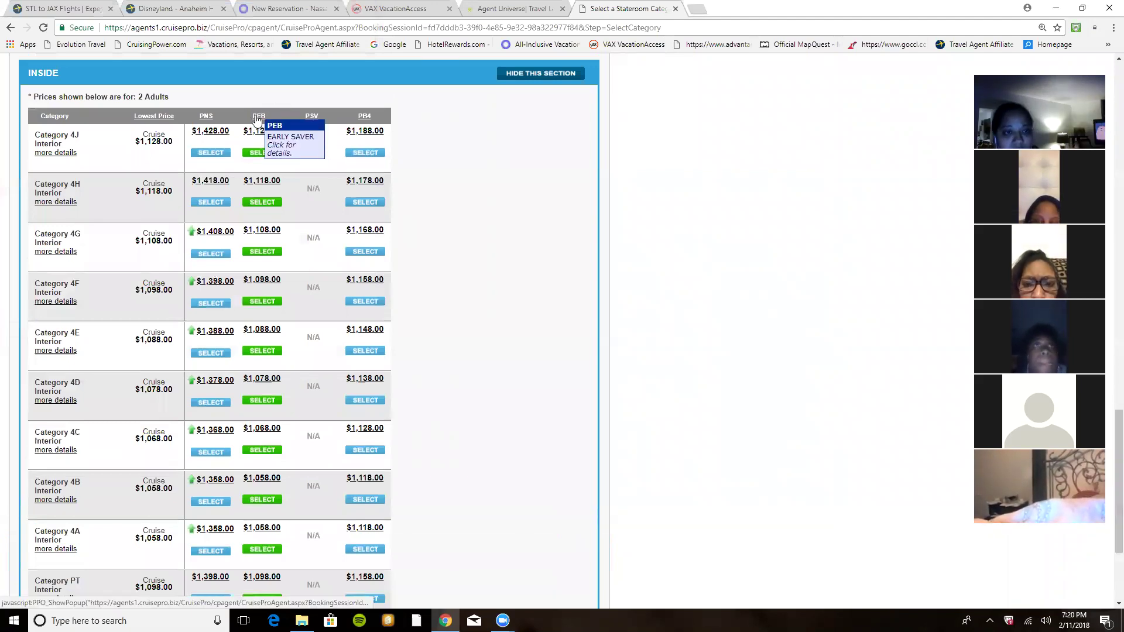
click(257, 119)
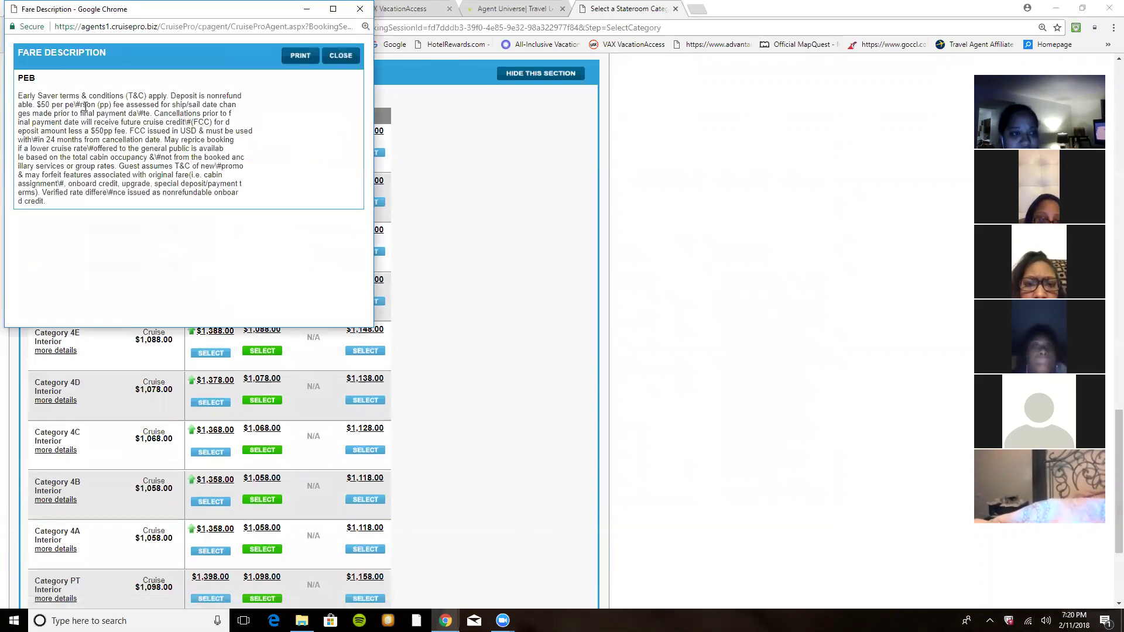
click(359, 9)
scroll(234, 373, down, 1)
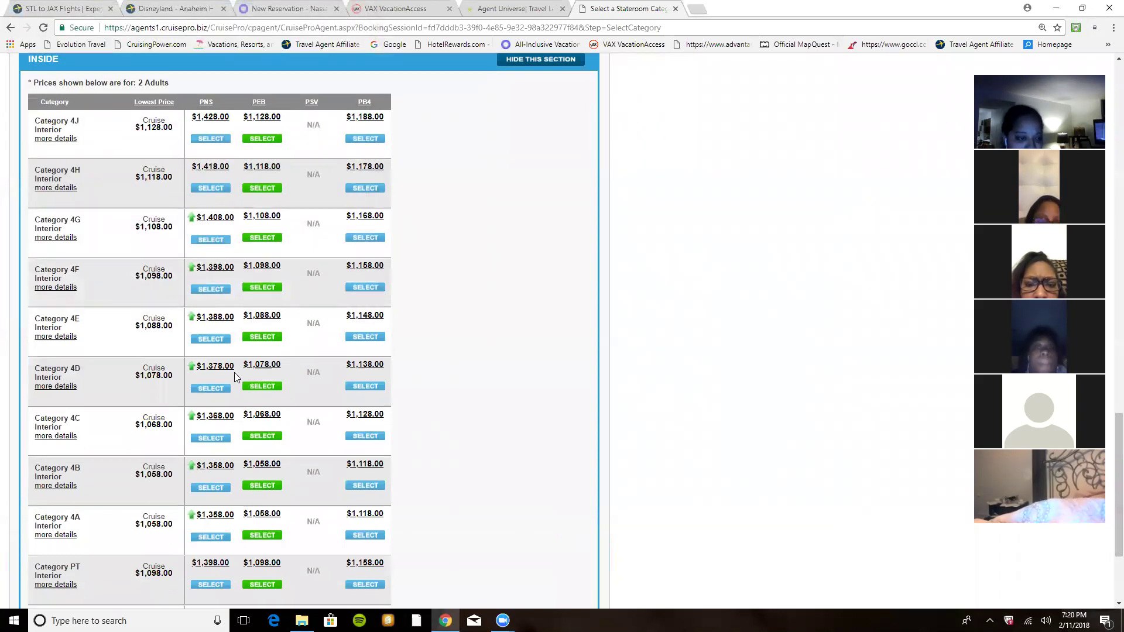
click(264, 491)
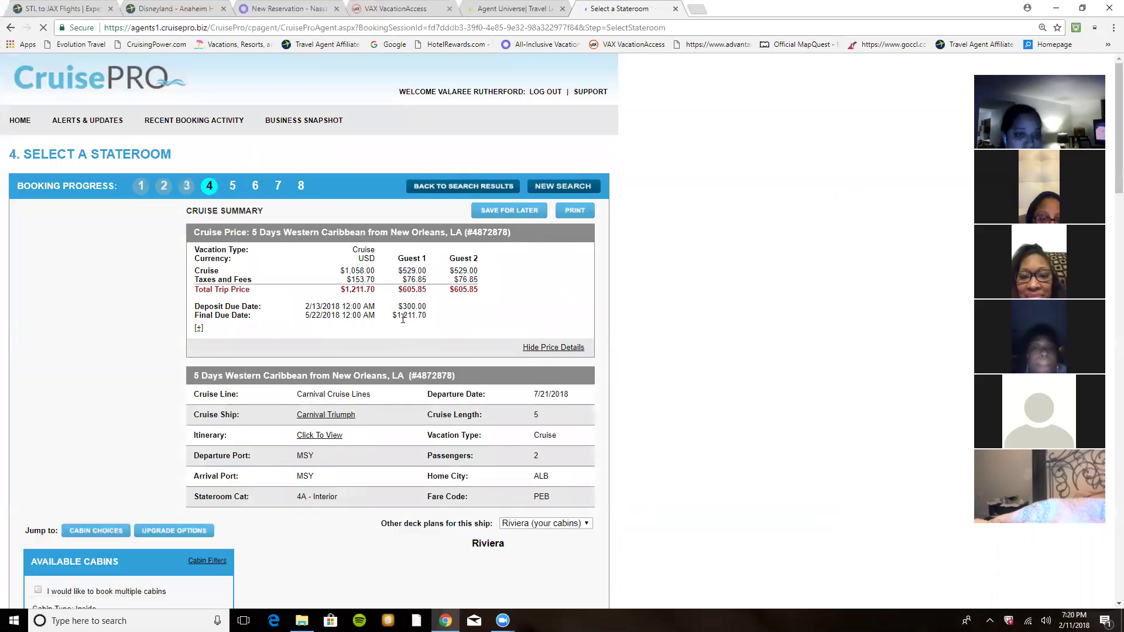
- Review the cruise price summary, showing and then hiding the fare breakdown with net total and commission
scroll(404, 316, down, 1)
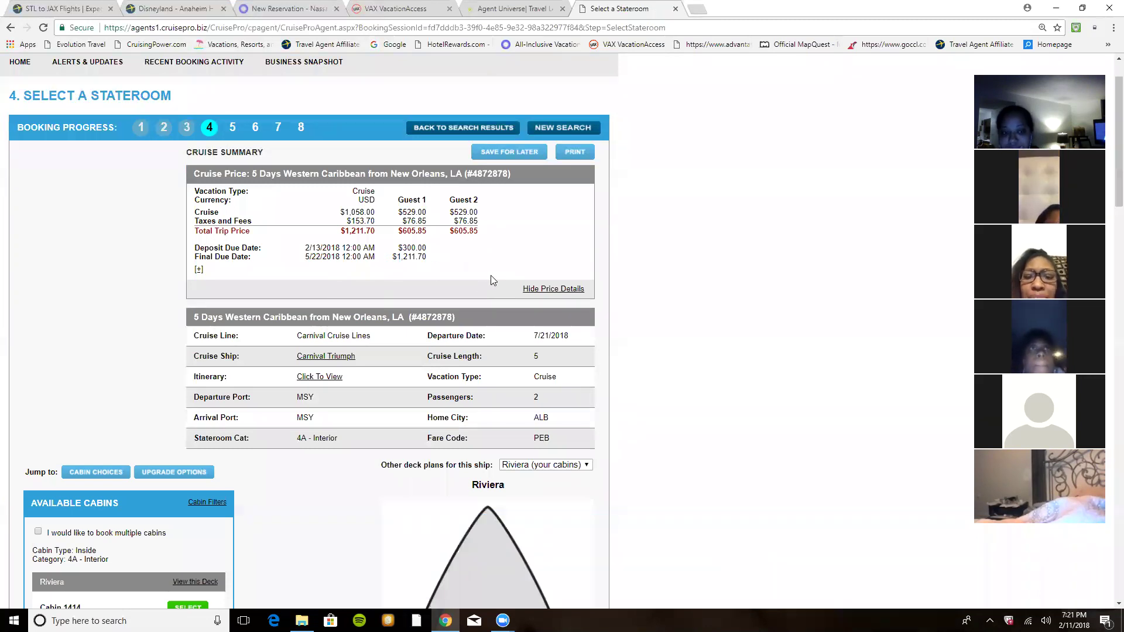
scroll(387, 244, down, 1)
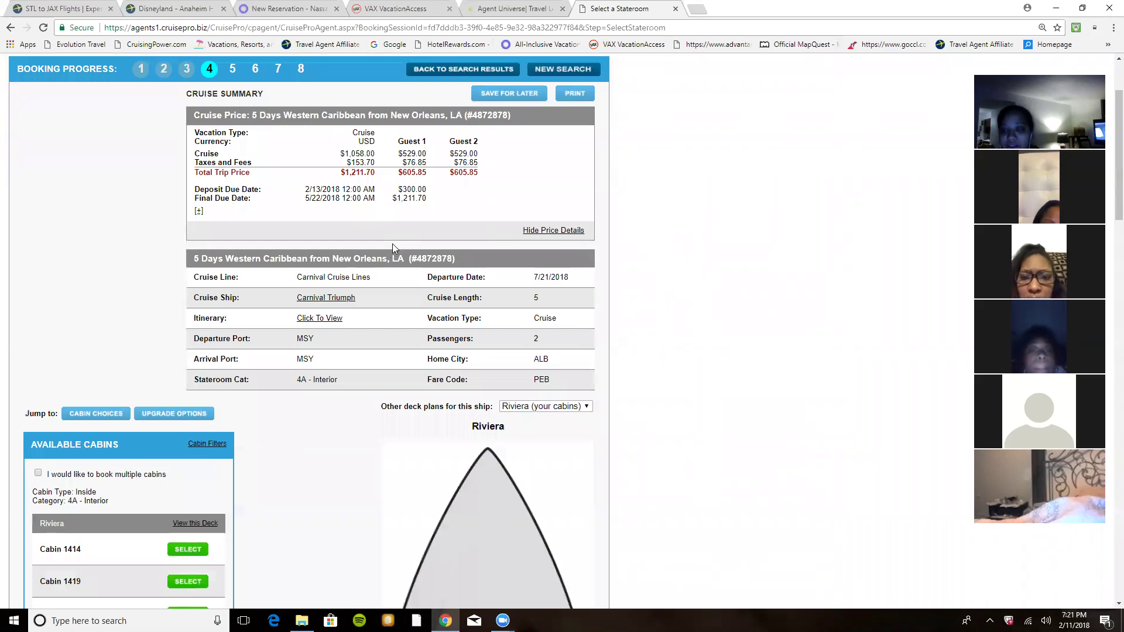
click(198, 212)
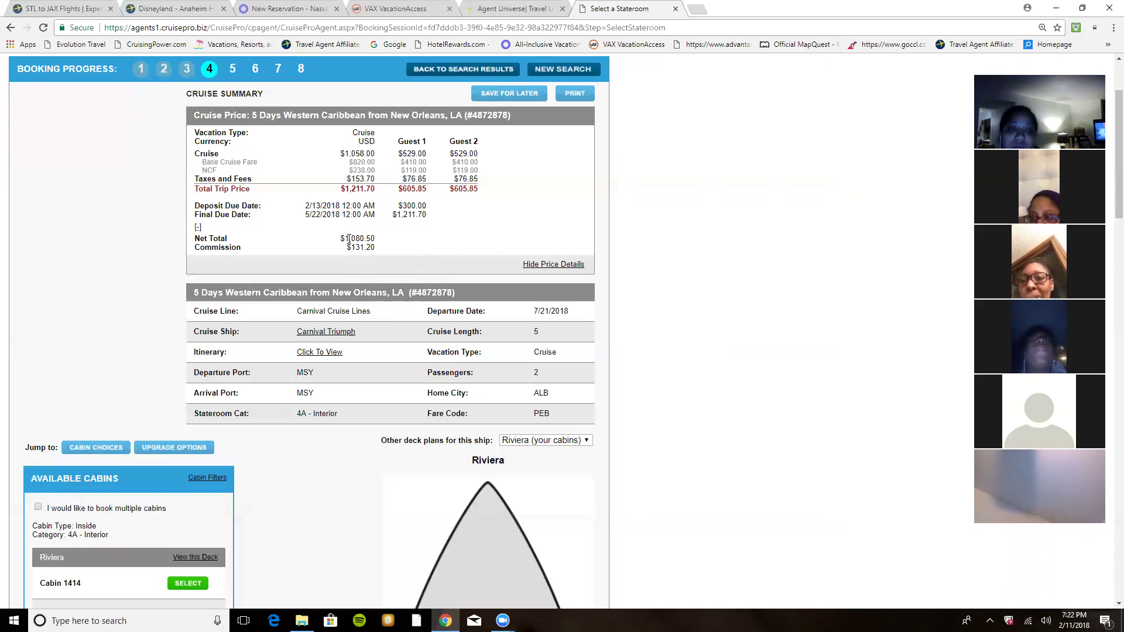
click(198, 228)
- Examine the available 4A Interior cabins, the Riviera deck plan and the cabin upgrade options
scroll(347, 258, down, 6)
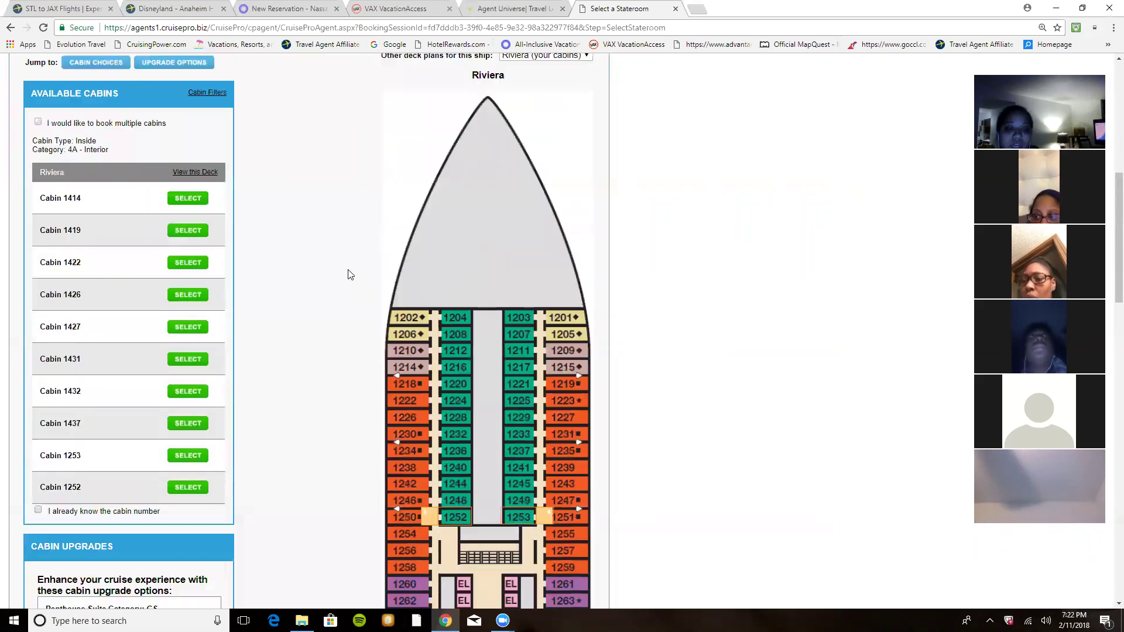
scroll(350, 272, down, 2)
scroll(350, 272, down, 3)
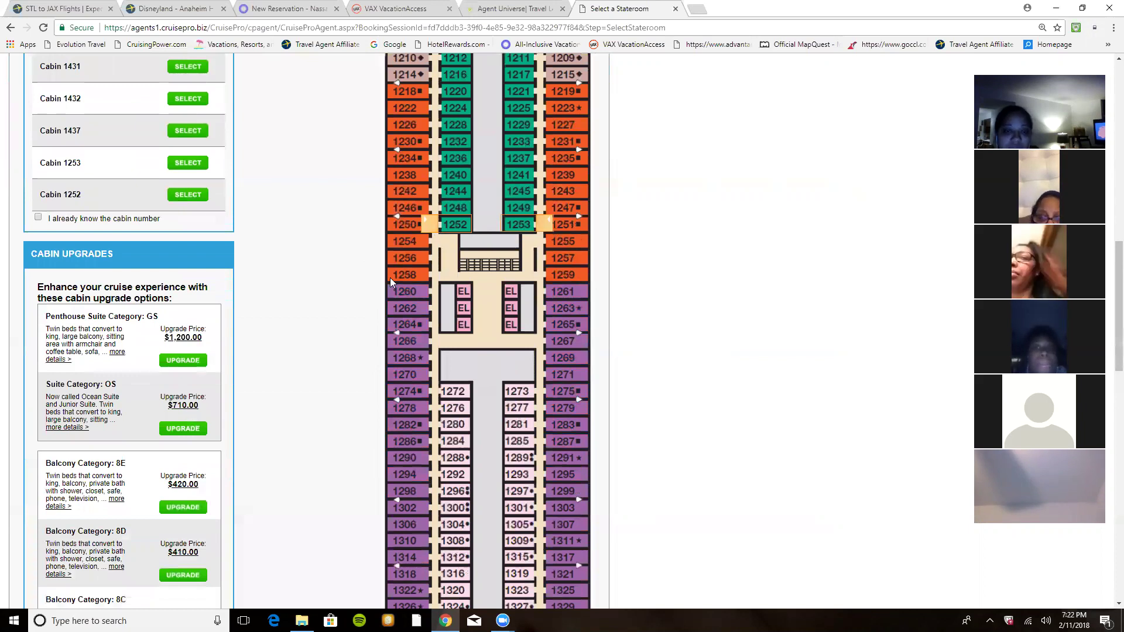
scroll(386, 278, up, 3)
scroll(368, 275, up, 3)
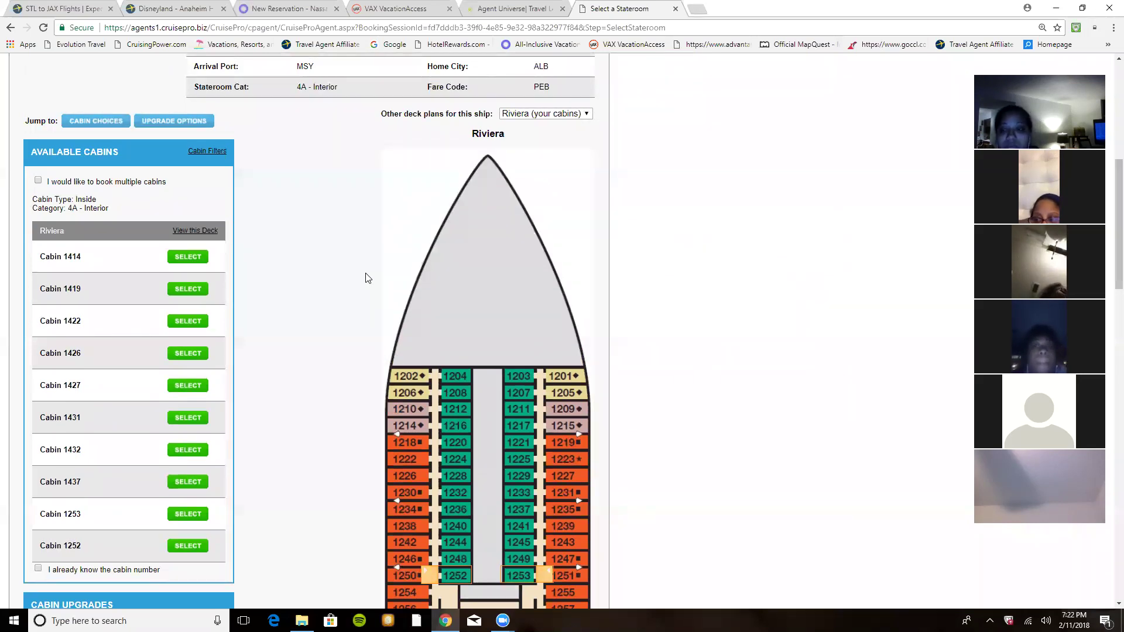
- Select cabin 1252 on the Riviera deck plan and bring the passenger information forms into view
scroll(355, 310, down, 2)
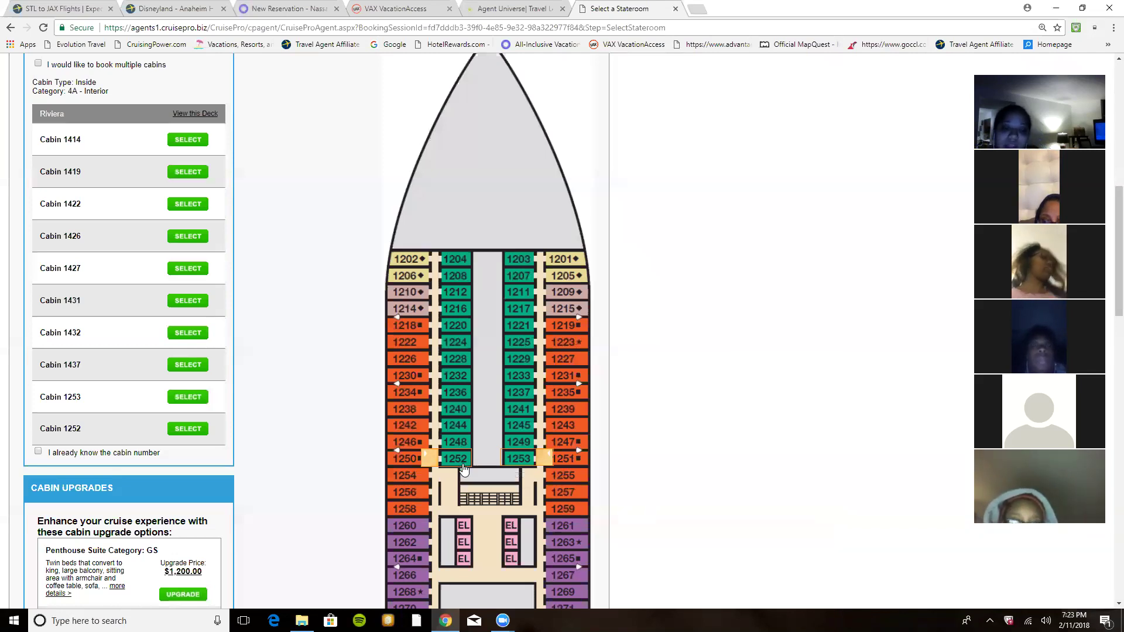
scroll(461, 464, down, 4)
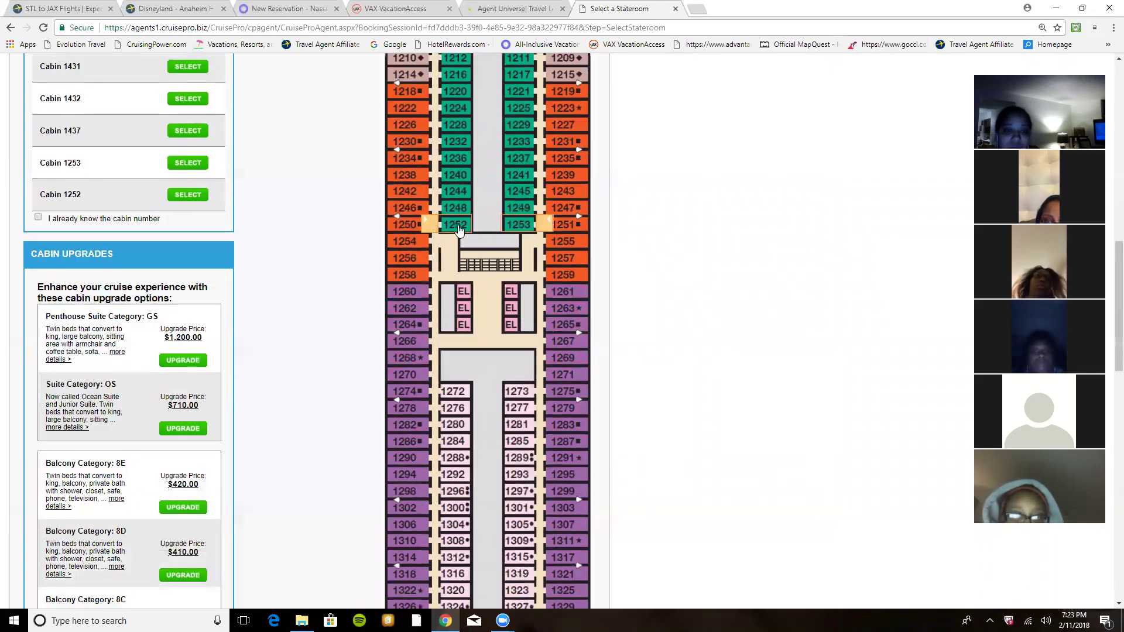
click(430, 234)
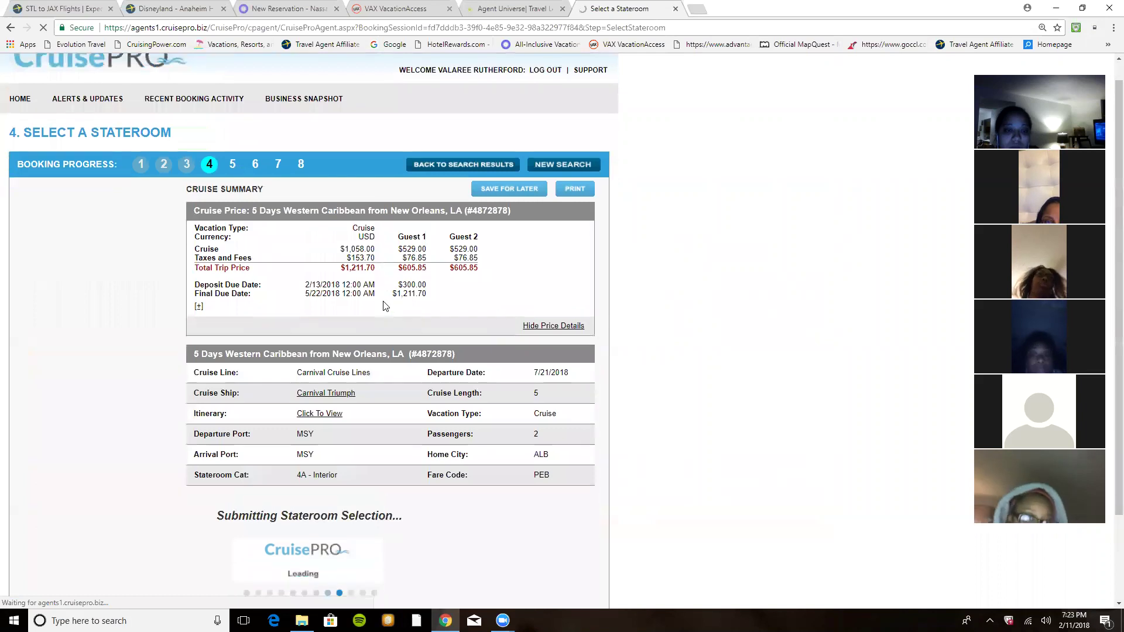
scroll(385, 304, down, 1)
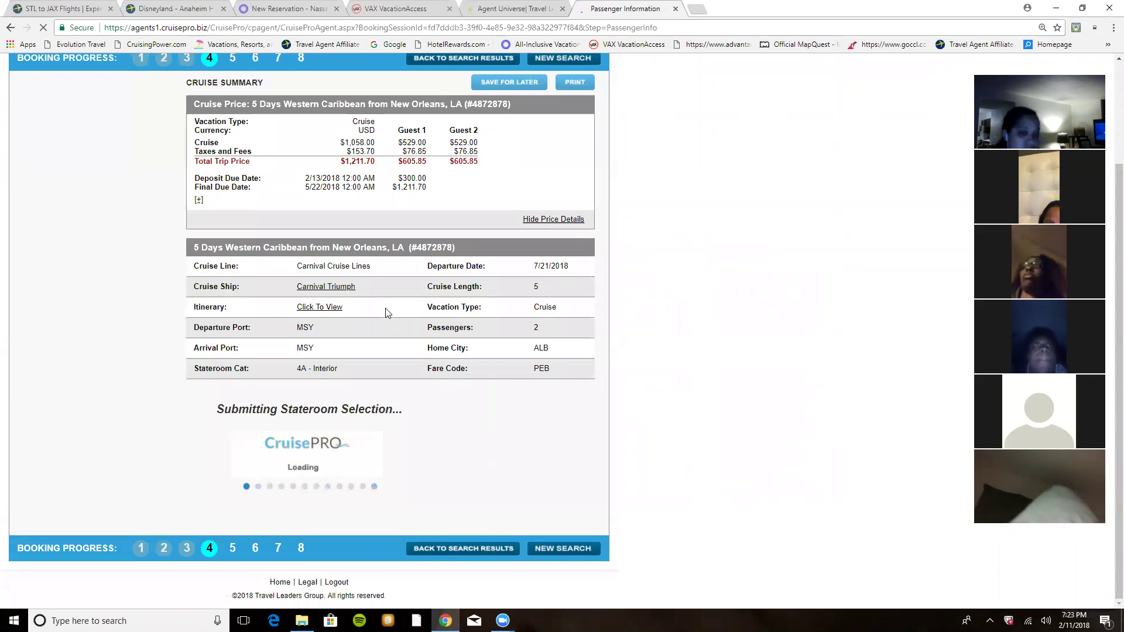
scroll(389, 310, down, 1)
scroll(392, 309, down, 8)
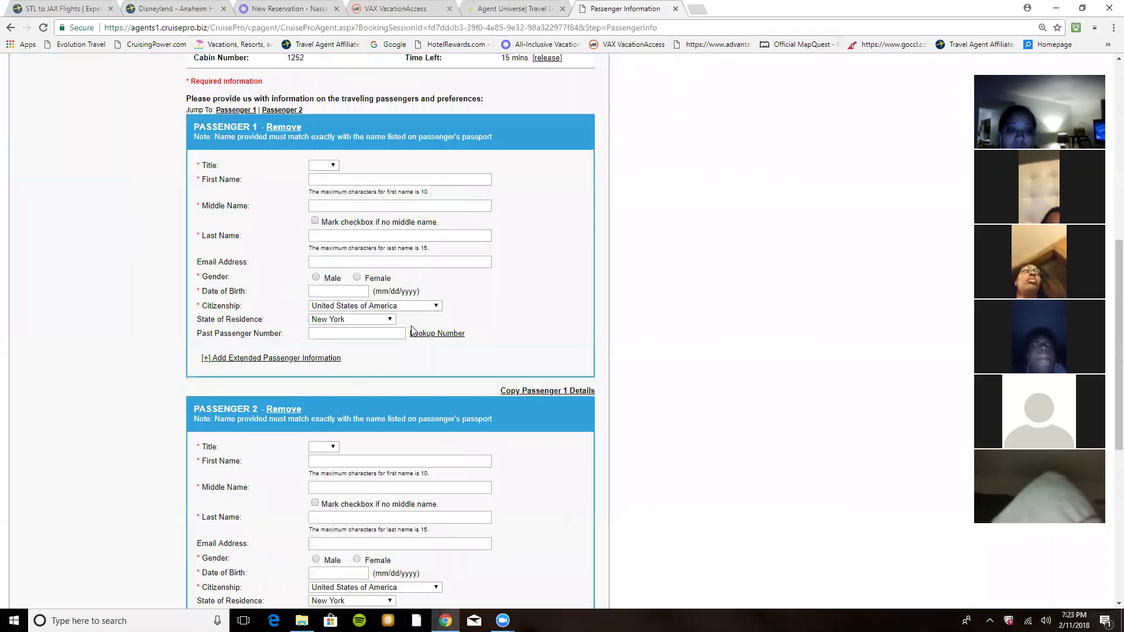
- Look through the forms for both passengers and check the dining seating options under the available preferences
scroll(403, 326, down, 1)
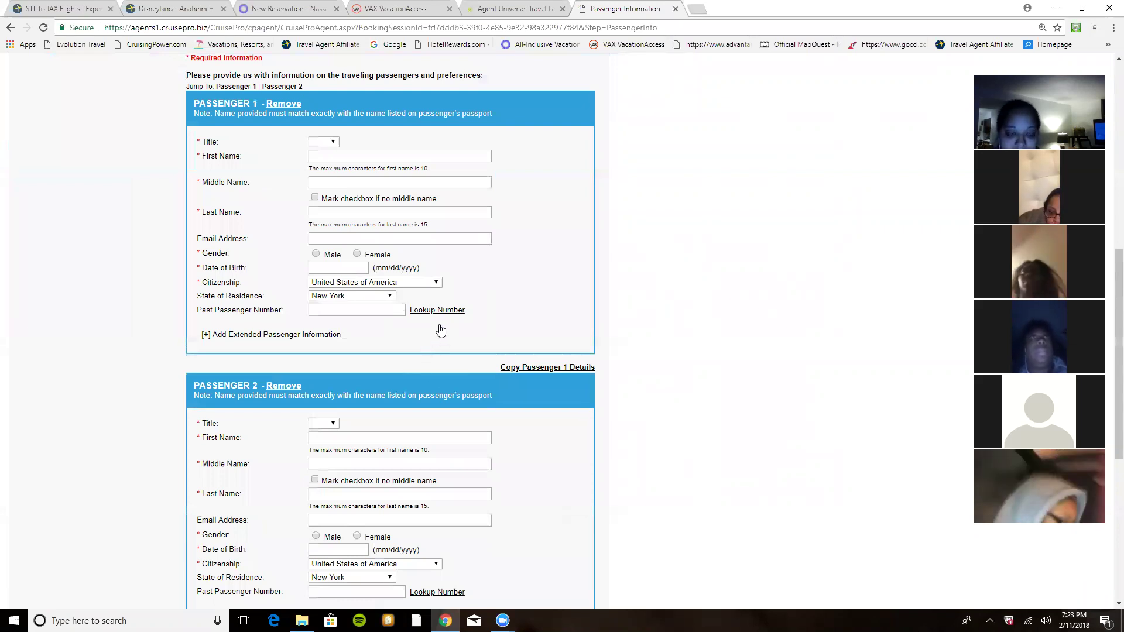
scroll(459, 301, down, 5)
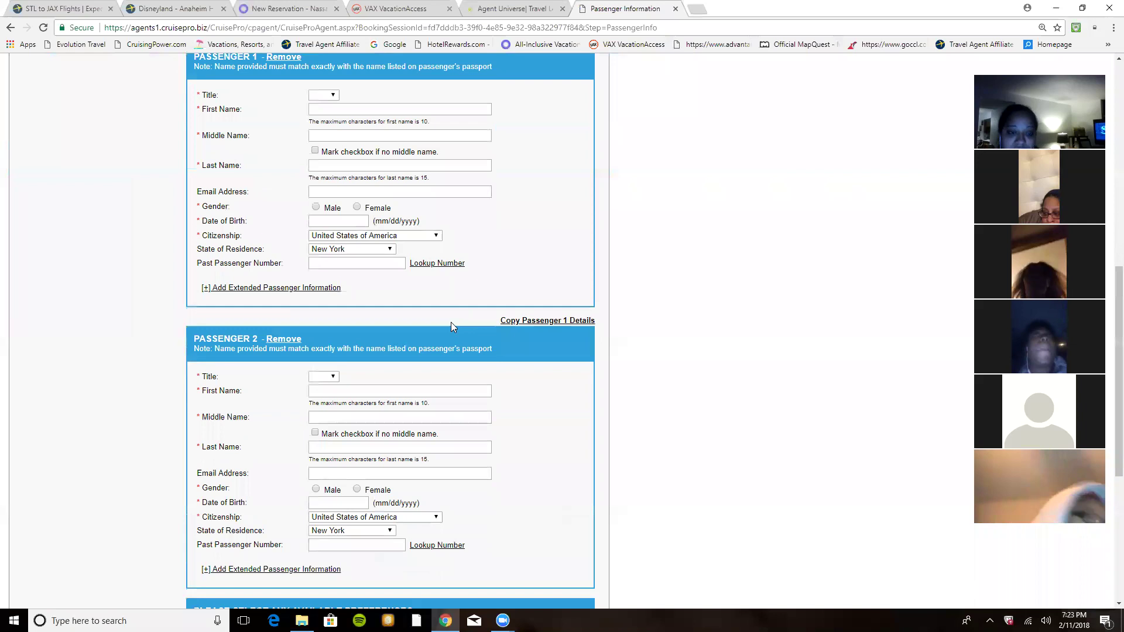
scroll(466, 330, down, 2)
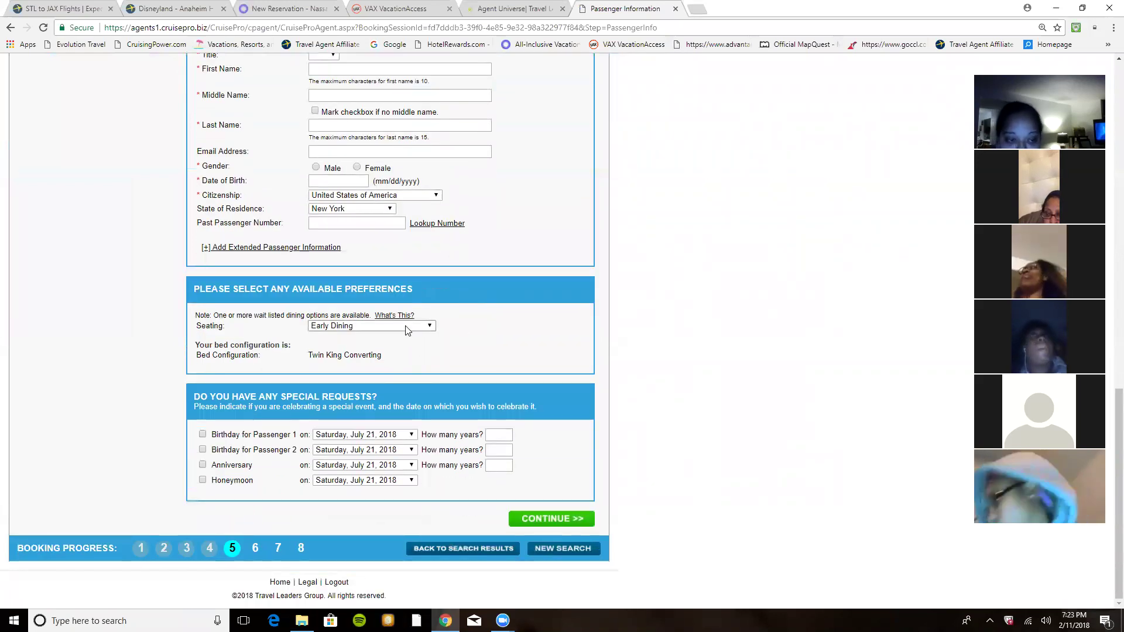
click(405, 328)
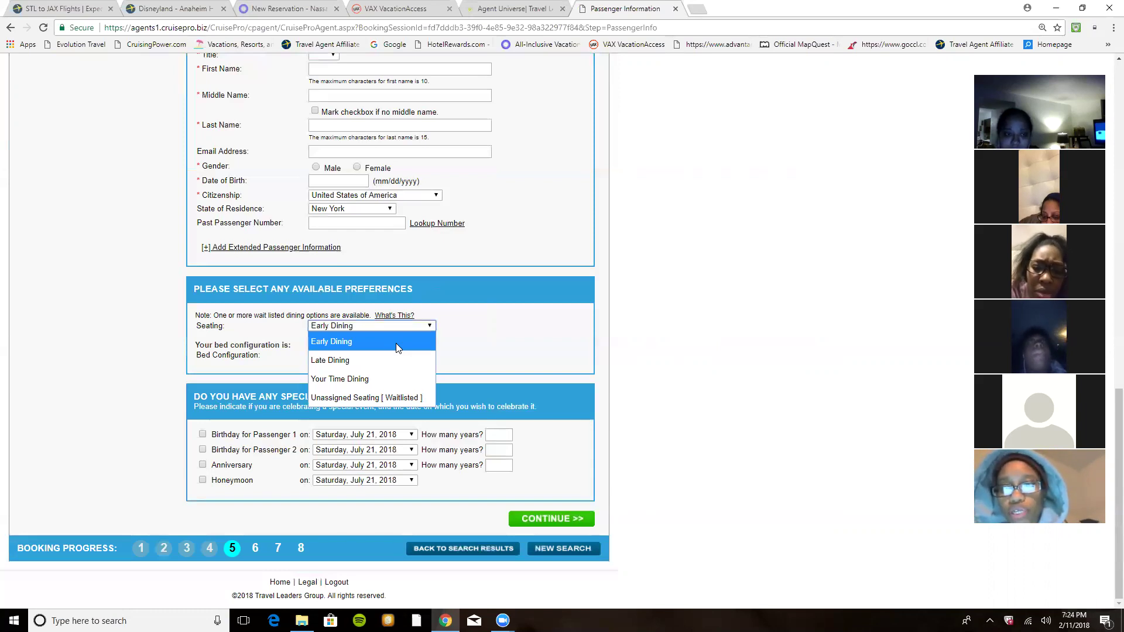
click(479, 232)
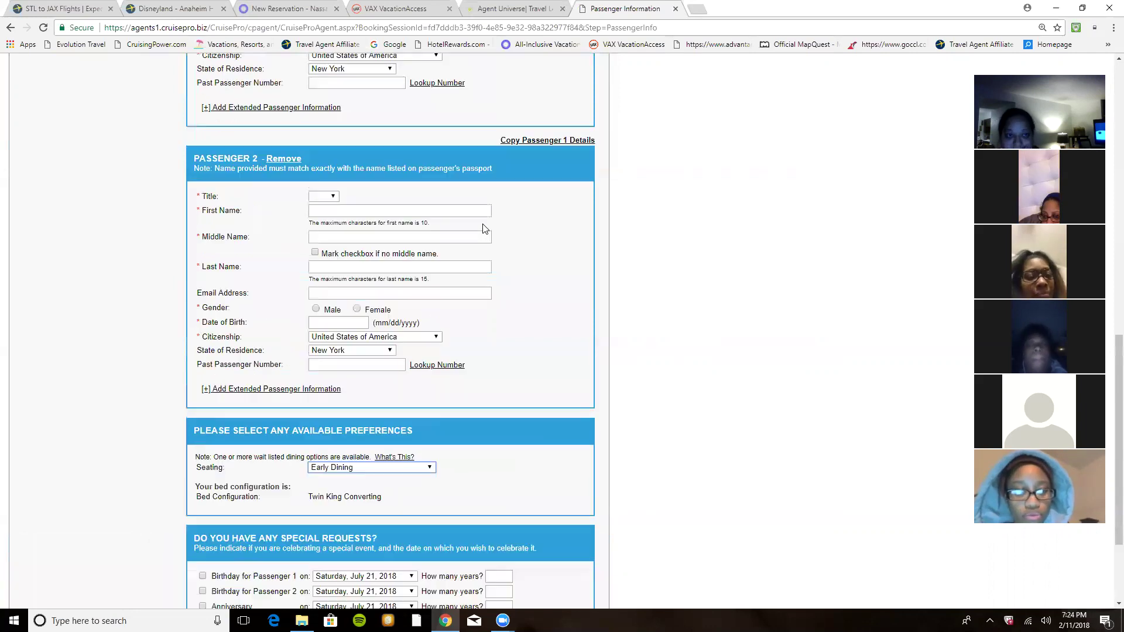
- Review the required passenger fields, special request options and the cruise summary on the passenger information page
scroll(478, 253, up, 6)
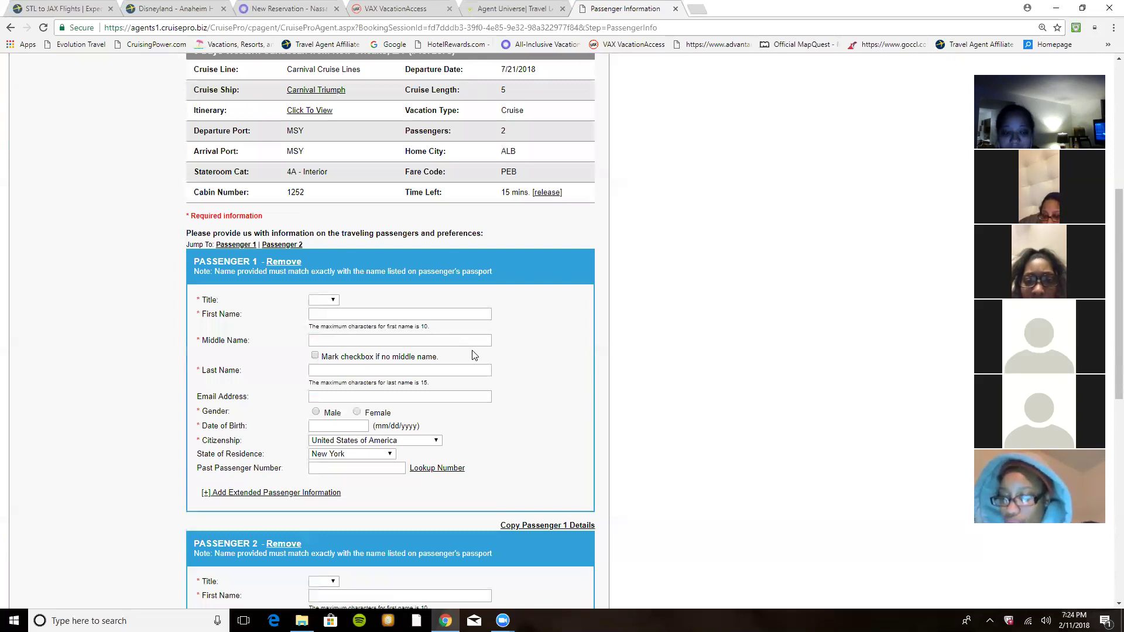
scroll(471, 355, down, 3)
scroll(472, 355, down, 4)
scroll(477, 358, down, 2)
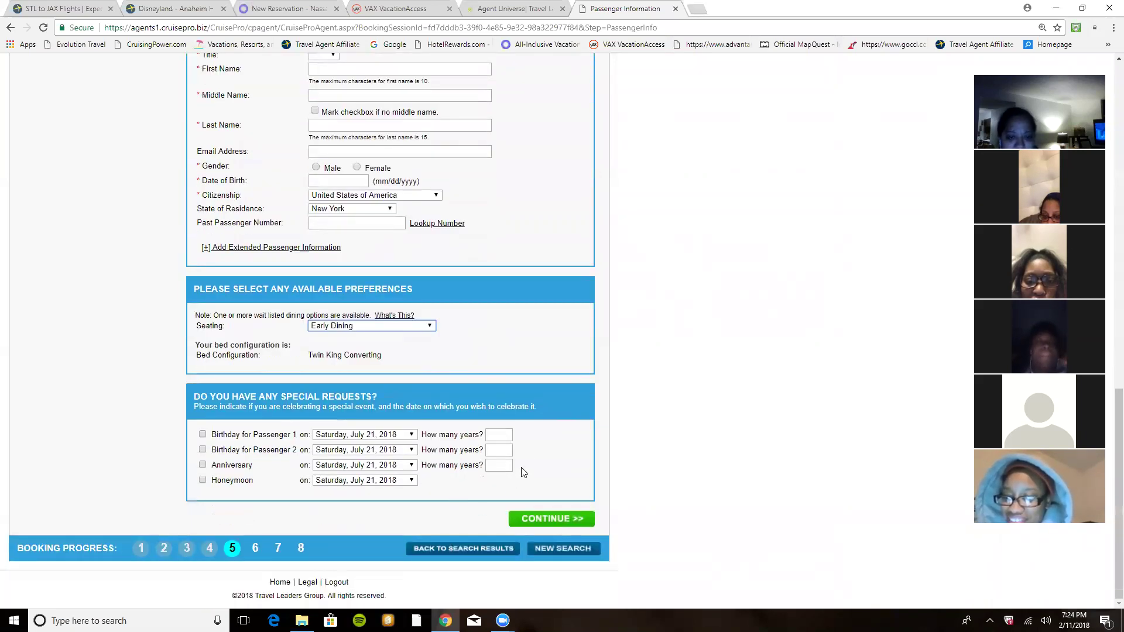
scroll(533, 442, up, 2)
scroll(534, 438, up, 8)
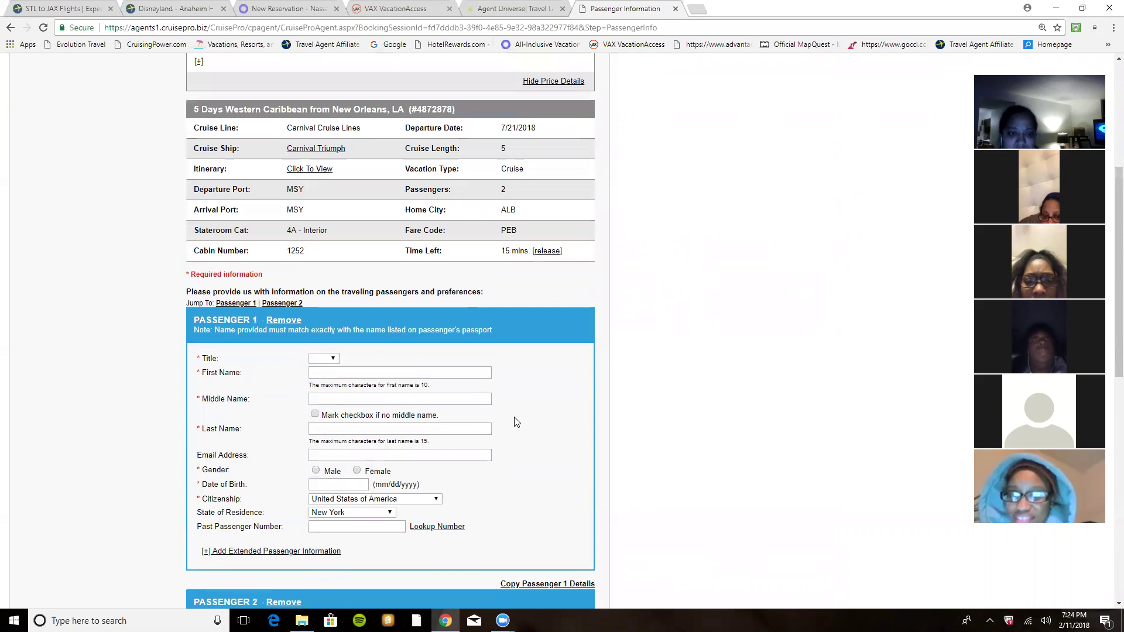
scroll(515, 423, up, 2)
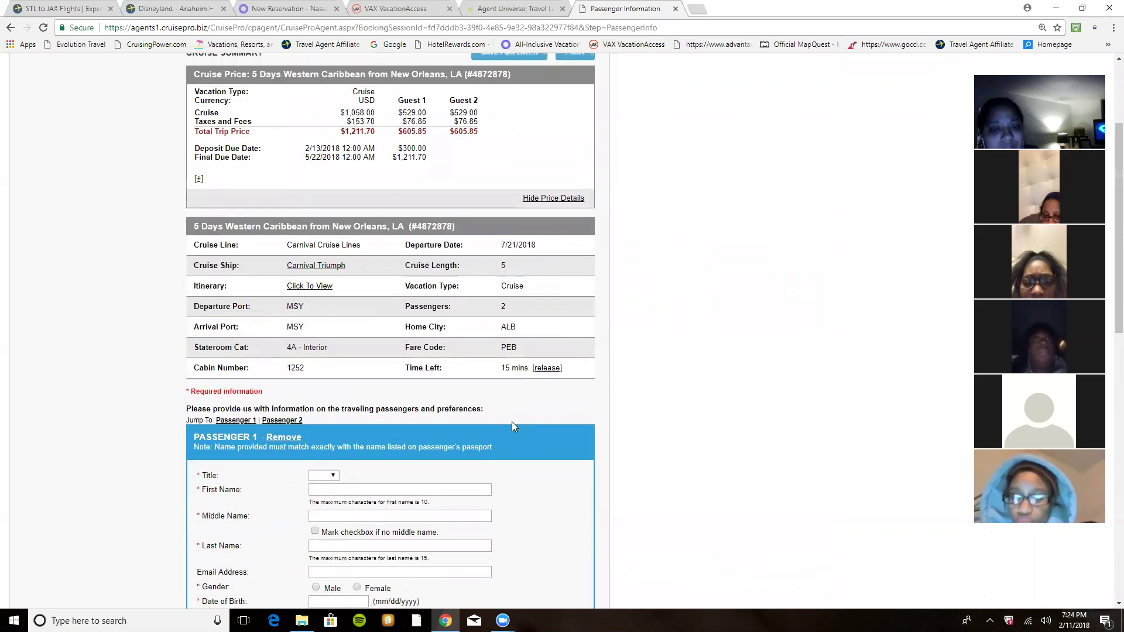
scroll(479, 389, down, 2)
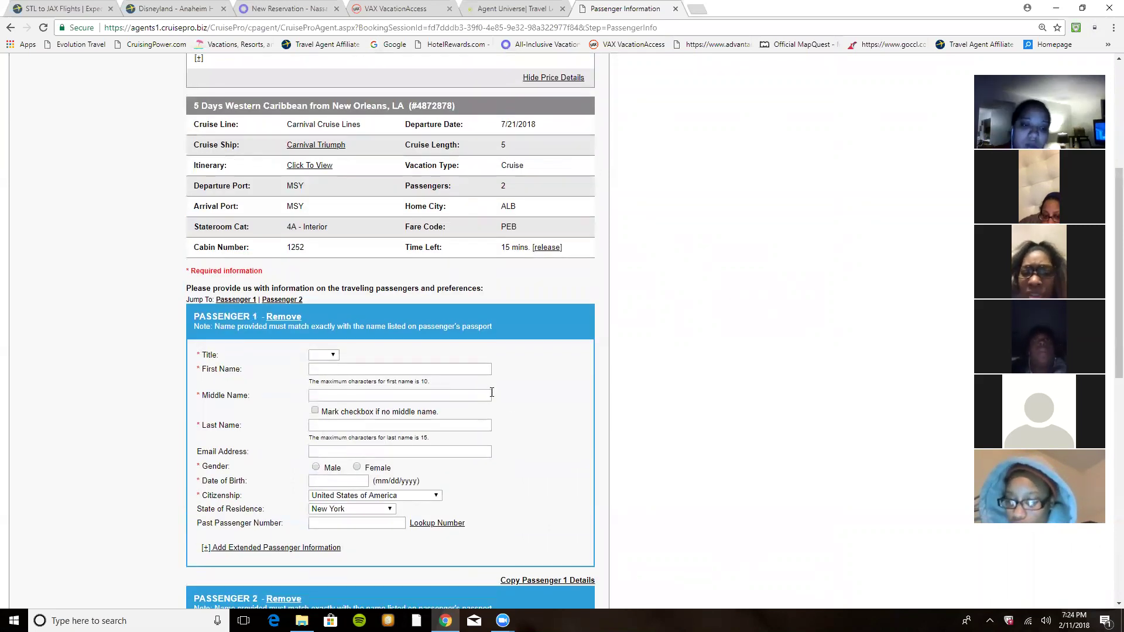
scroll(495, 401, down, 1)
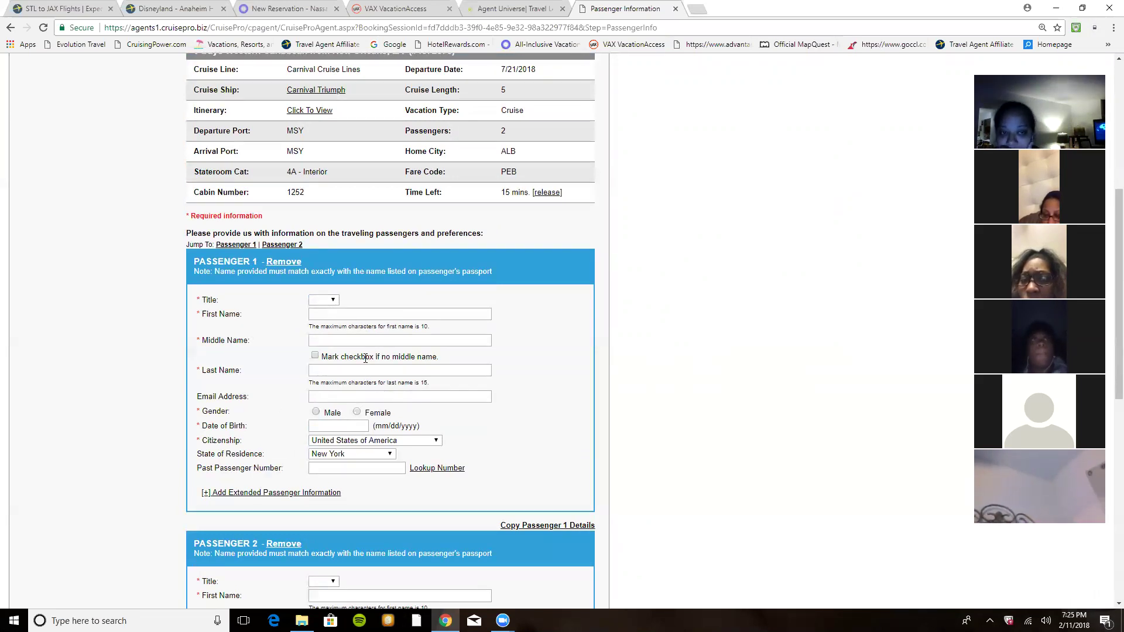
scroll(484, 391, up, 1)
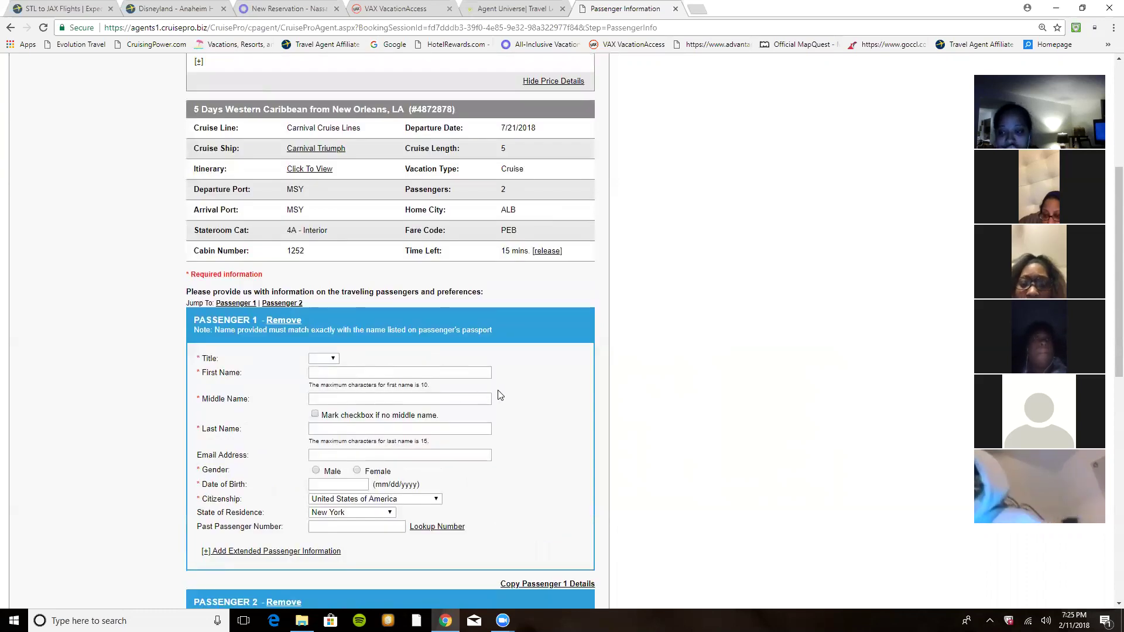
scroll(502, 398, down, 1)
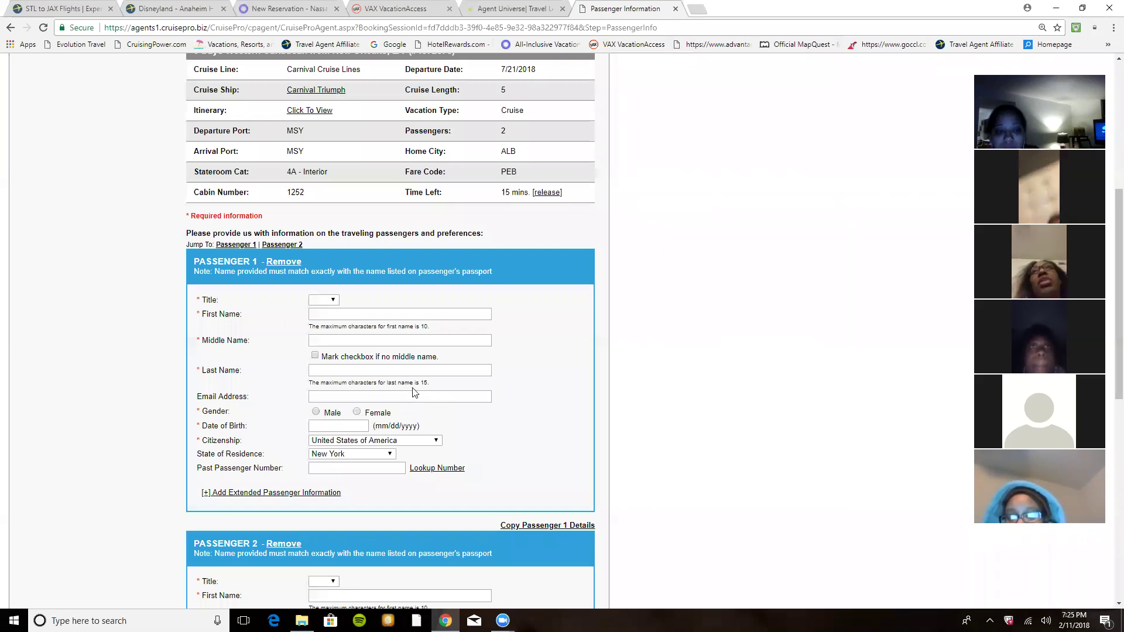
- Recheck the dining seating choices, bed configuration and special occasion requests below the Passenger 2 form
scroll(414, 394, down, 8)
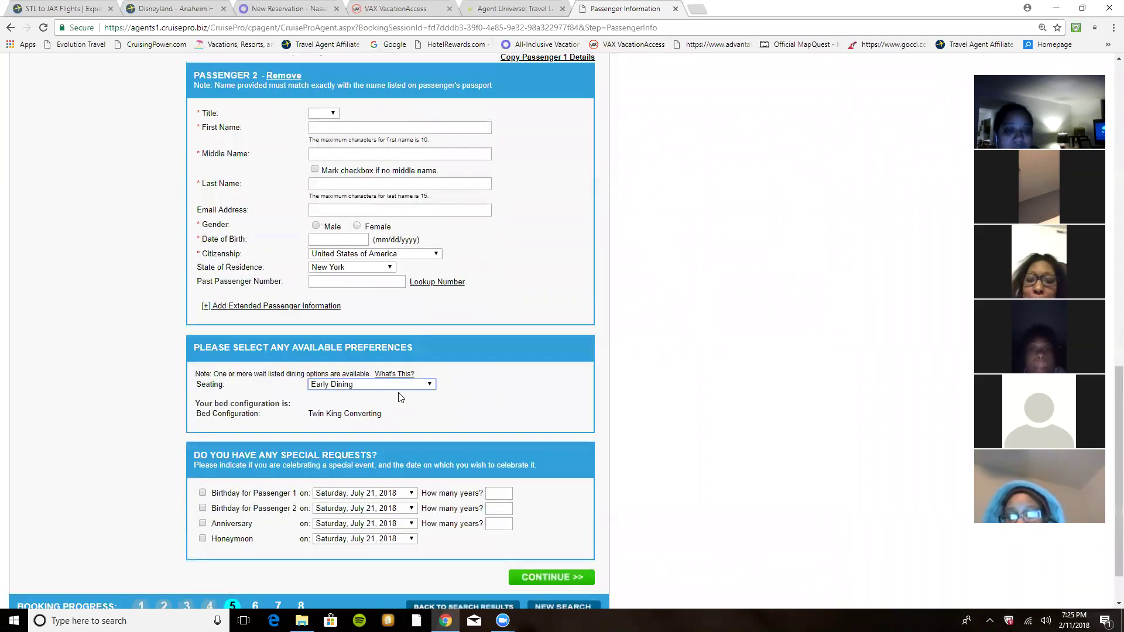
click(378, 386)
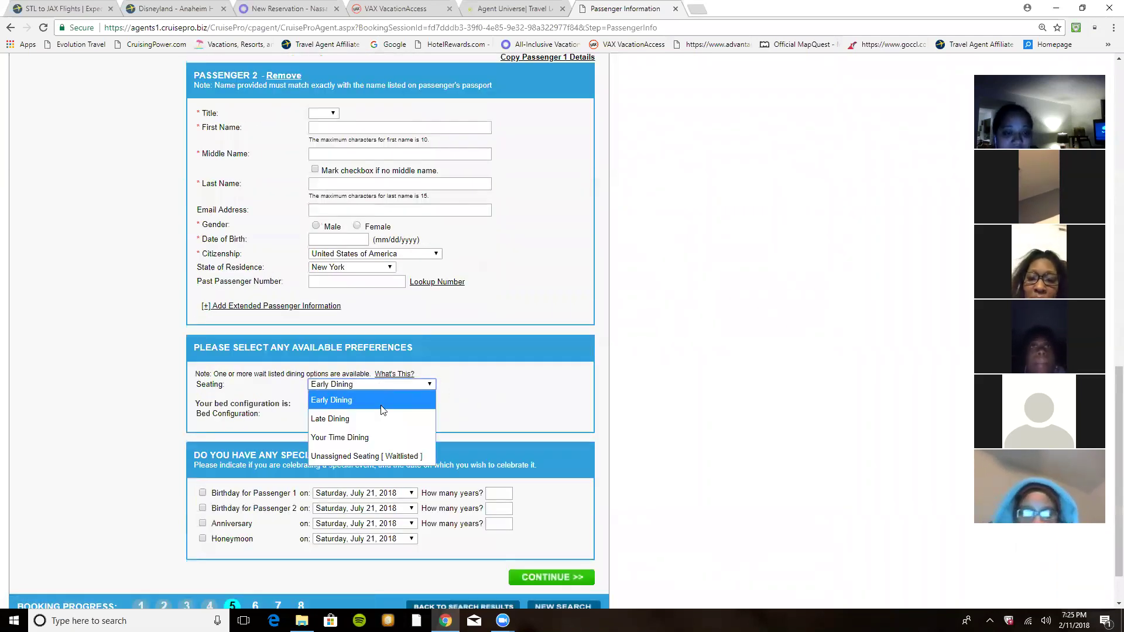
click(489, 408)
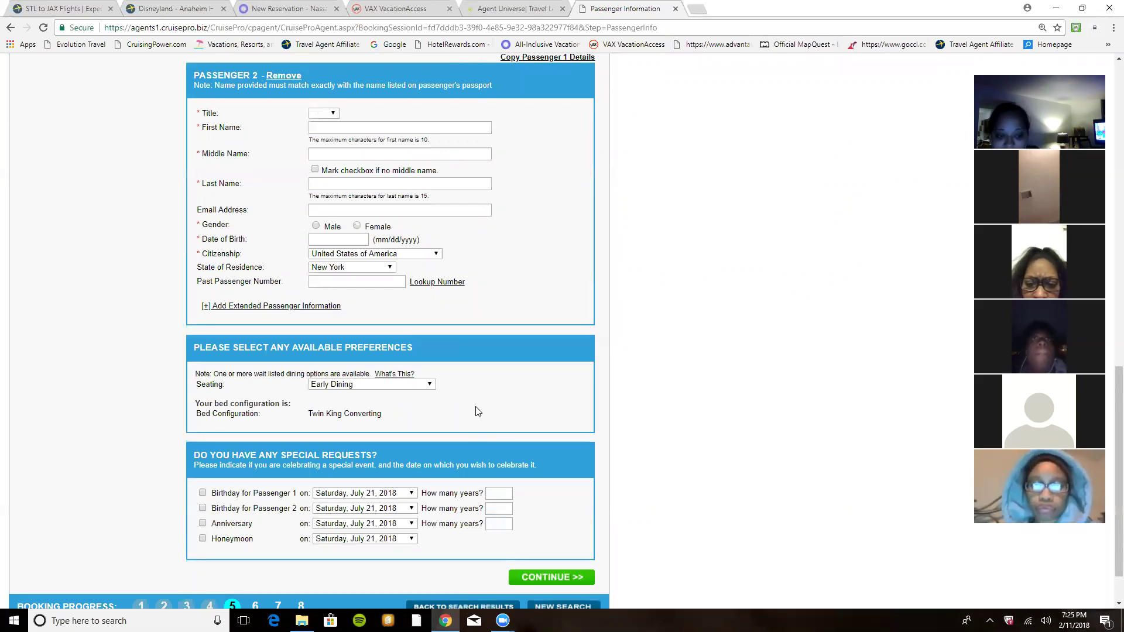
scroll(339, 381, down, 1)
scroll(339, 381, down, 1)
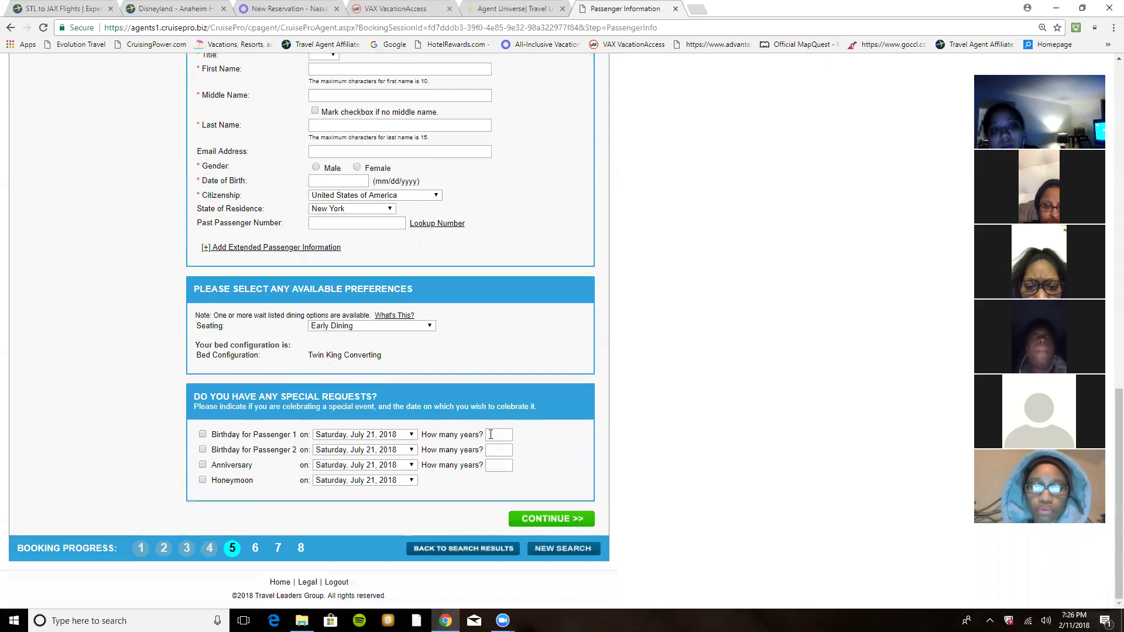
- Review the cruise price summary with its deposit and final due dates, along with the sailing details
scroll(486, 435, up, 15)
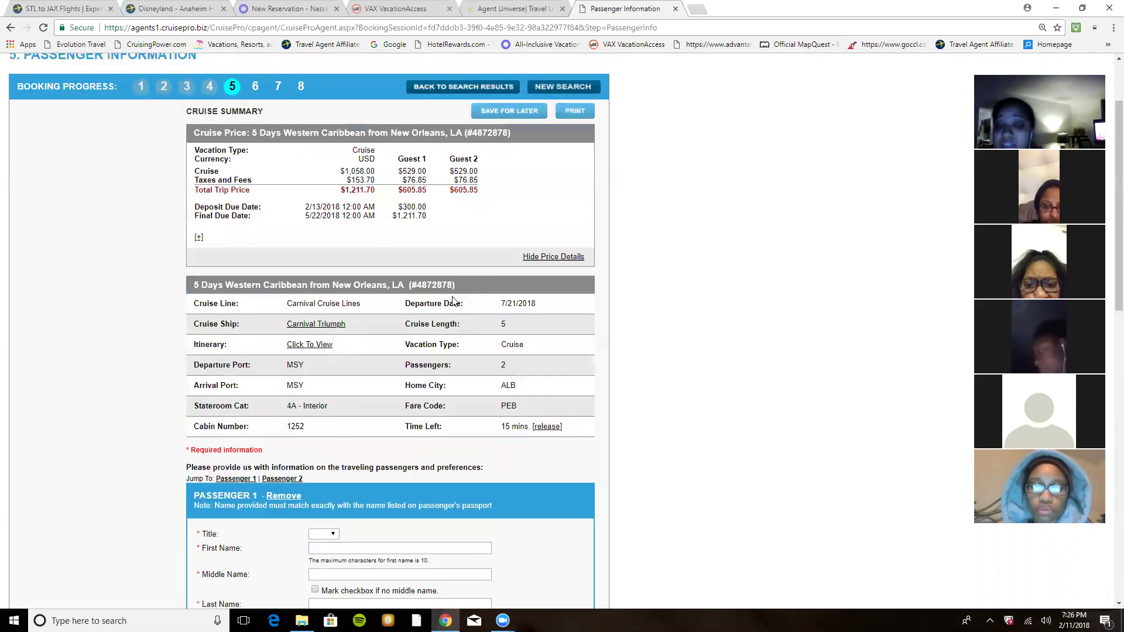
scroll(458, 297, up, 2)
scroll(445, 275, down, 2)
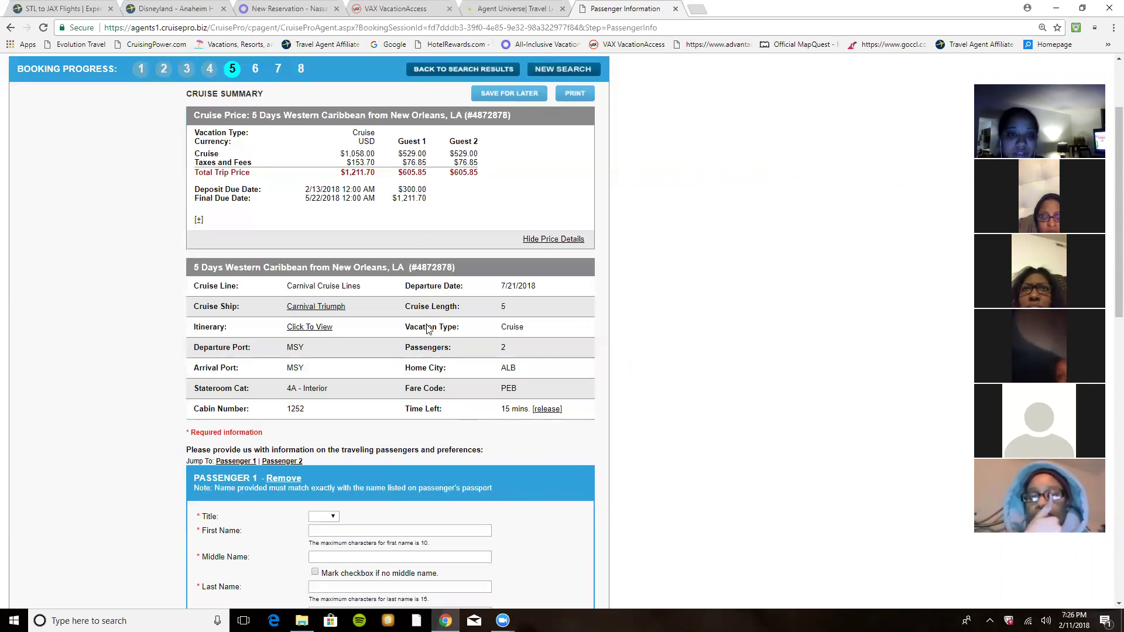
scroll(429, 330, up, 2)
scroll(346, 300, down, 2)
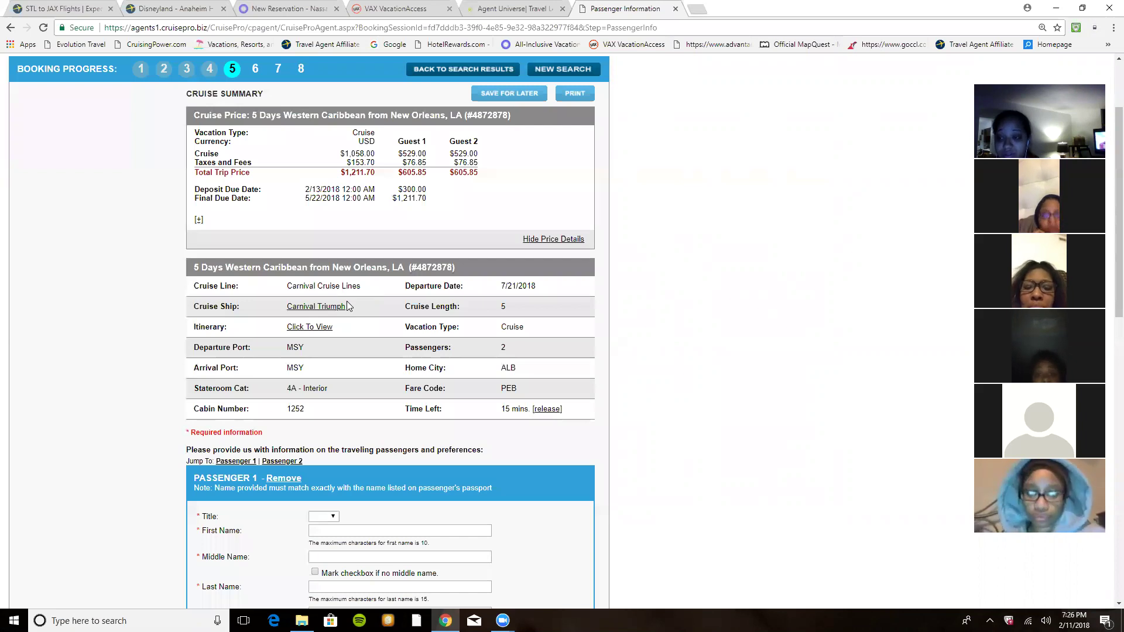
scroll(440, 212, down, 1)
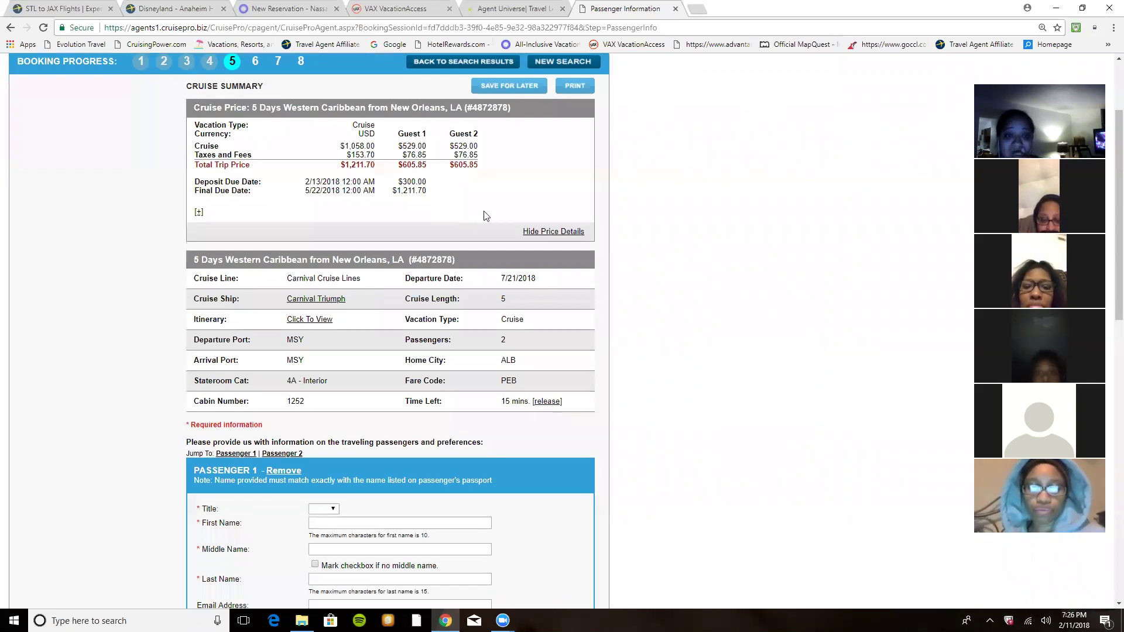
scroll(268, 287, up, 2)
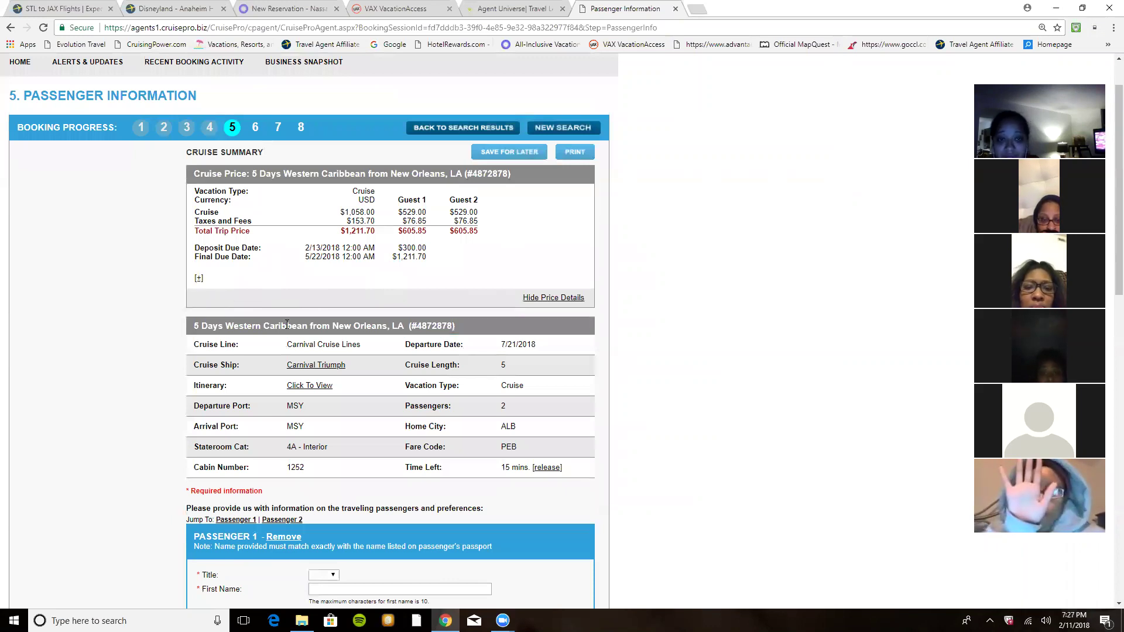
- Open the GoCCL site in a new browser tab and return to the passenger information page to check the price and due dates
click(696, 9)
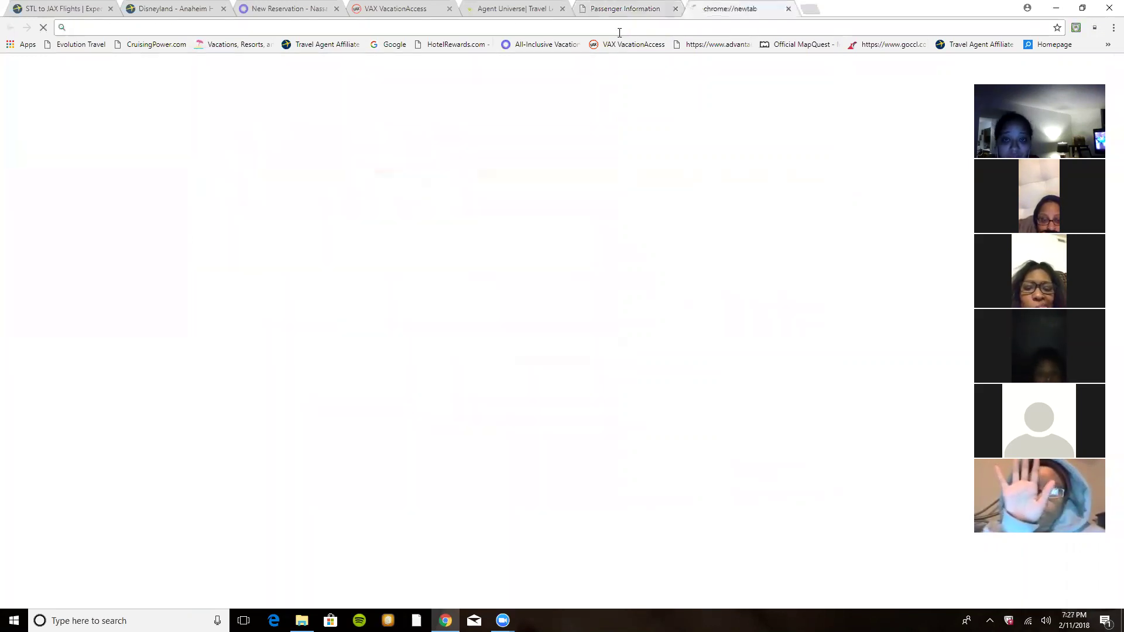
click(888, 45)
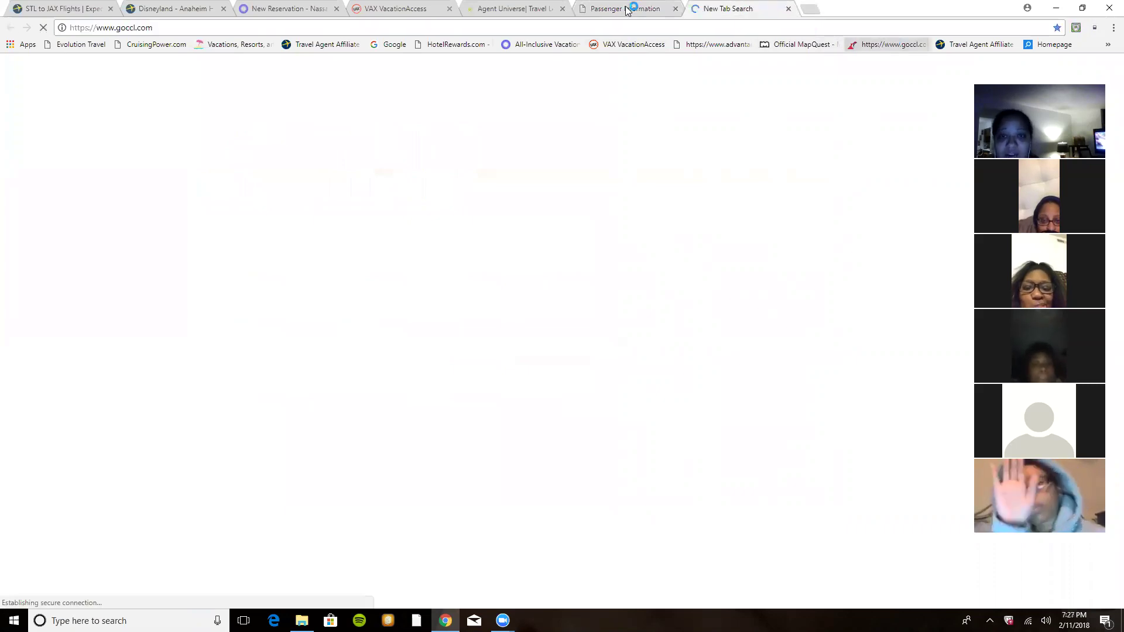
click(626, 8)
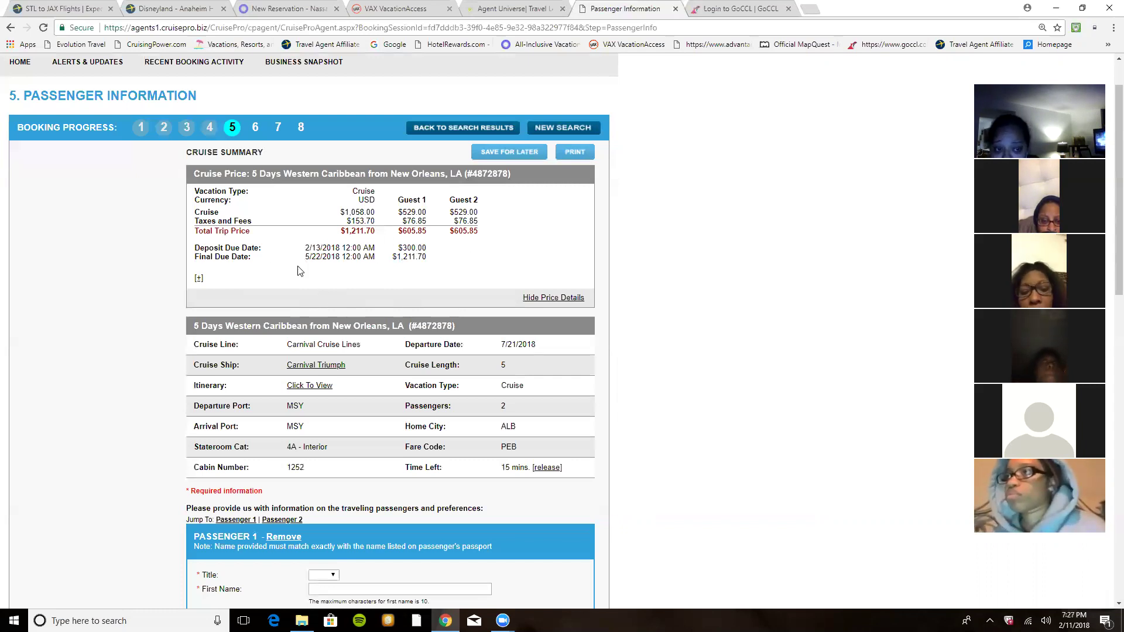
drag(194, 189, 436, 263)
click(436, 263)
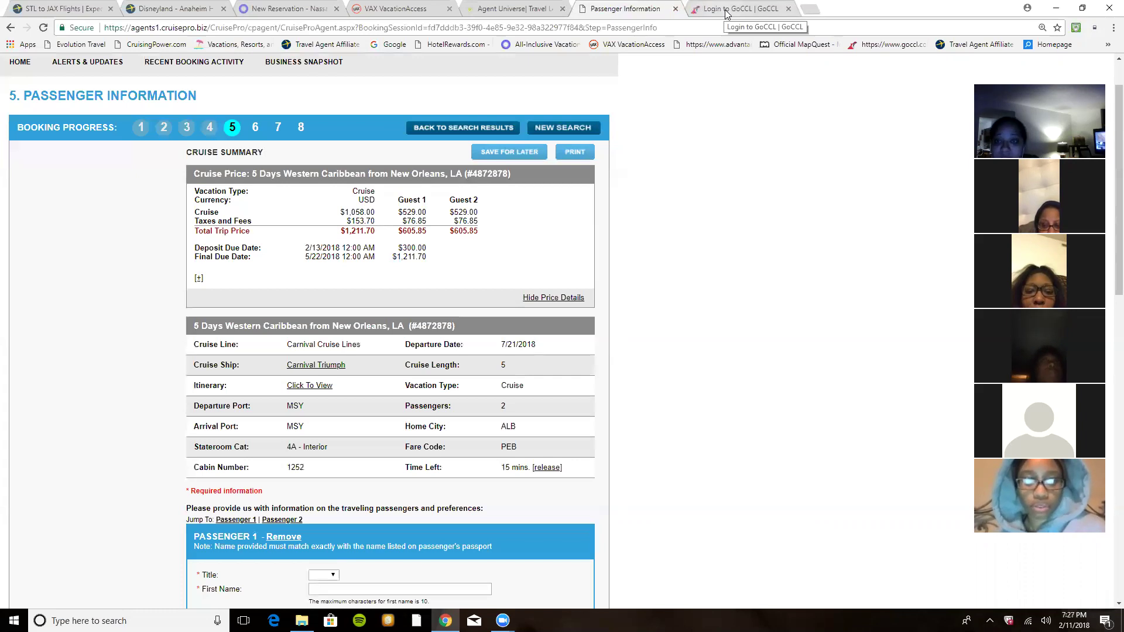
- Switch to GoCCL, sign in with the prefilled credentials and start creating an individual stateroom booking
key(ctrl+Tab)
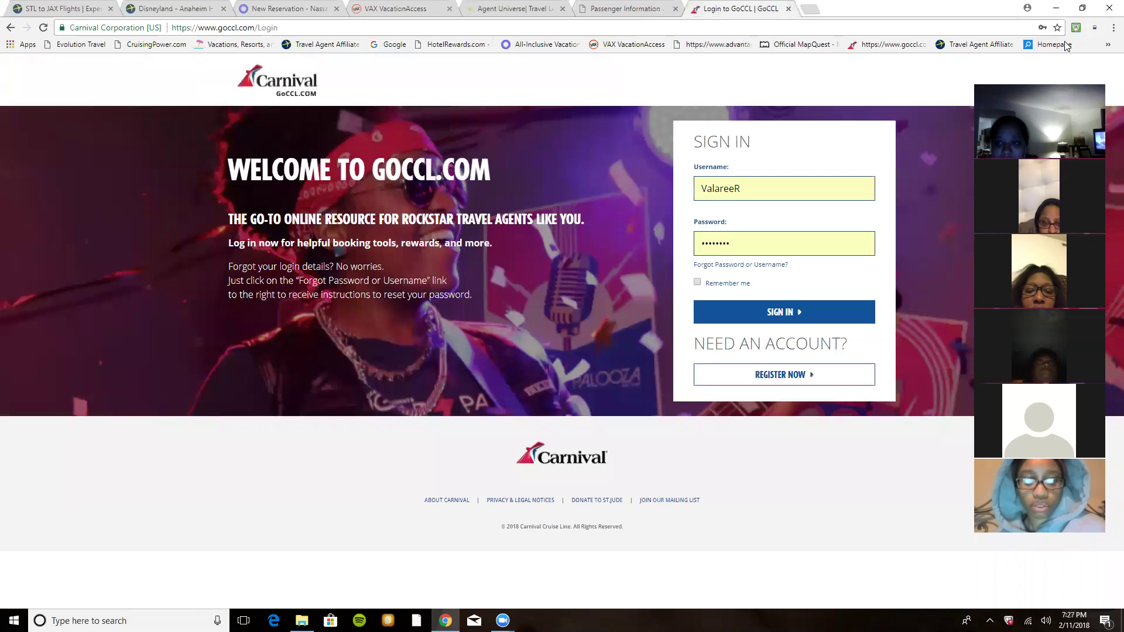
click(751, 321)
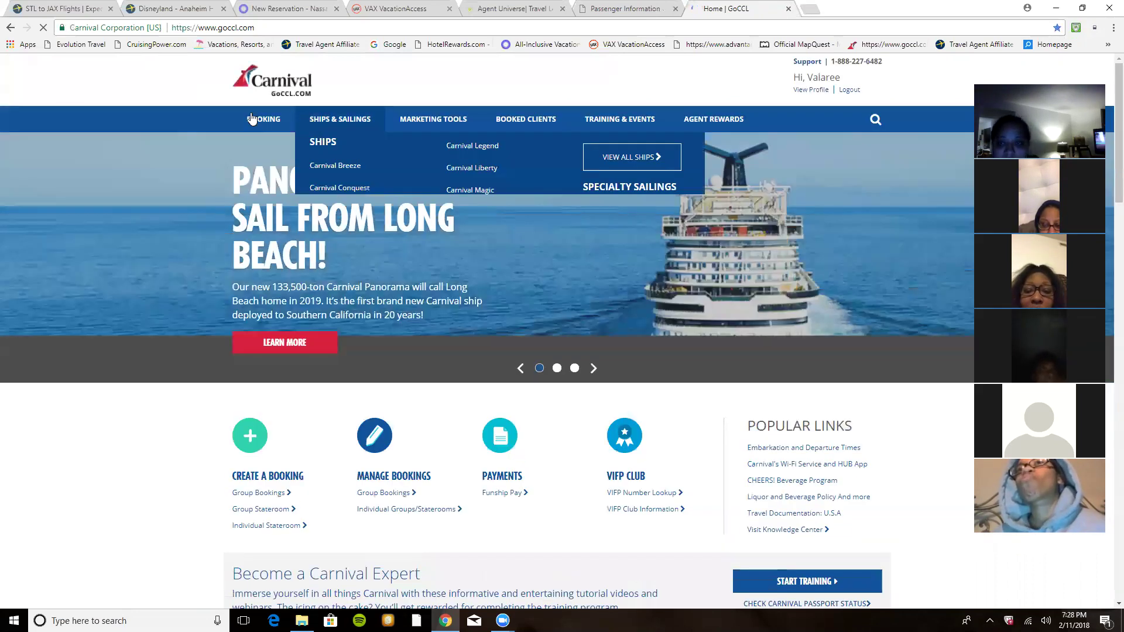
mouse_move(251, 118)
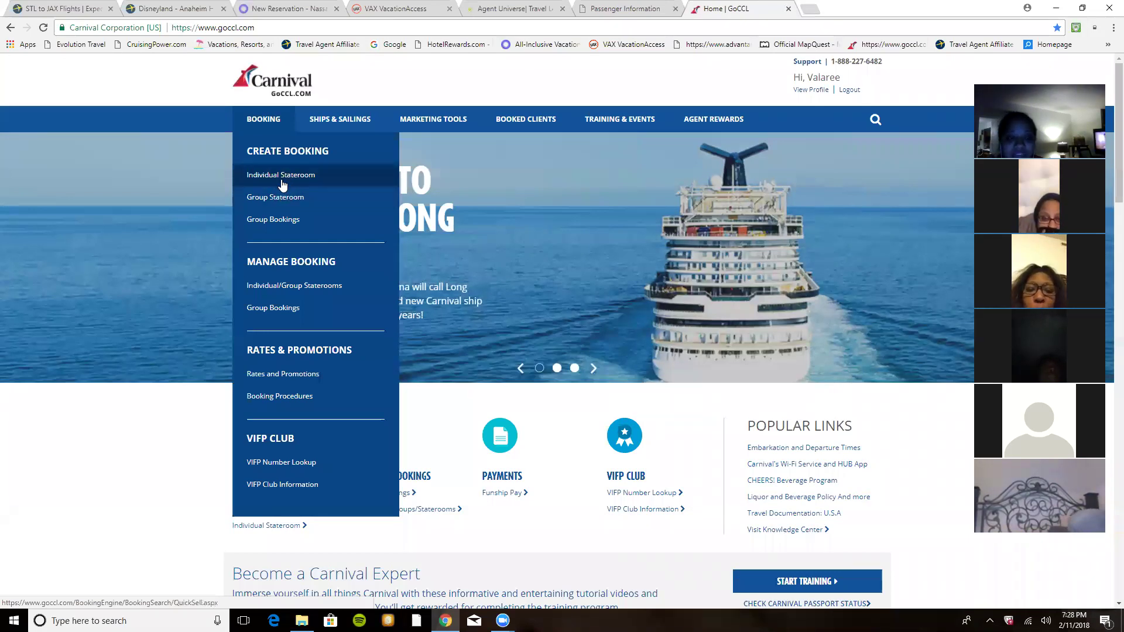
click(292, 173)
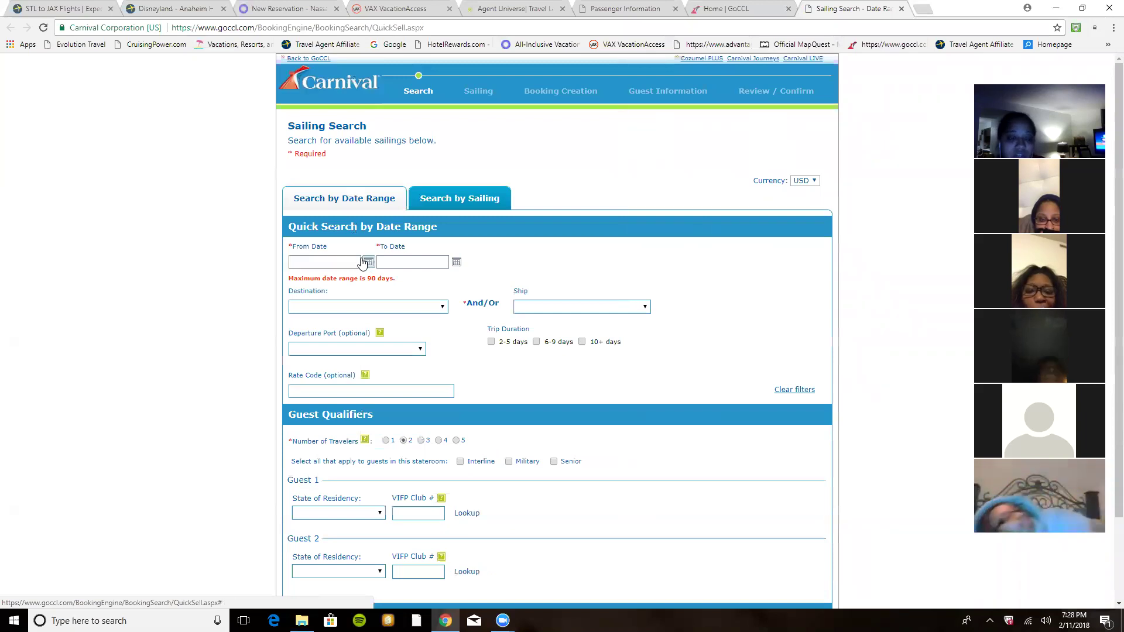
- Set the sailing search date range from 7/1/2018 to 7/30/2018
click(368, 262)
click(395, 275)
click(395, 275)
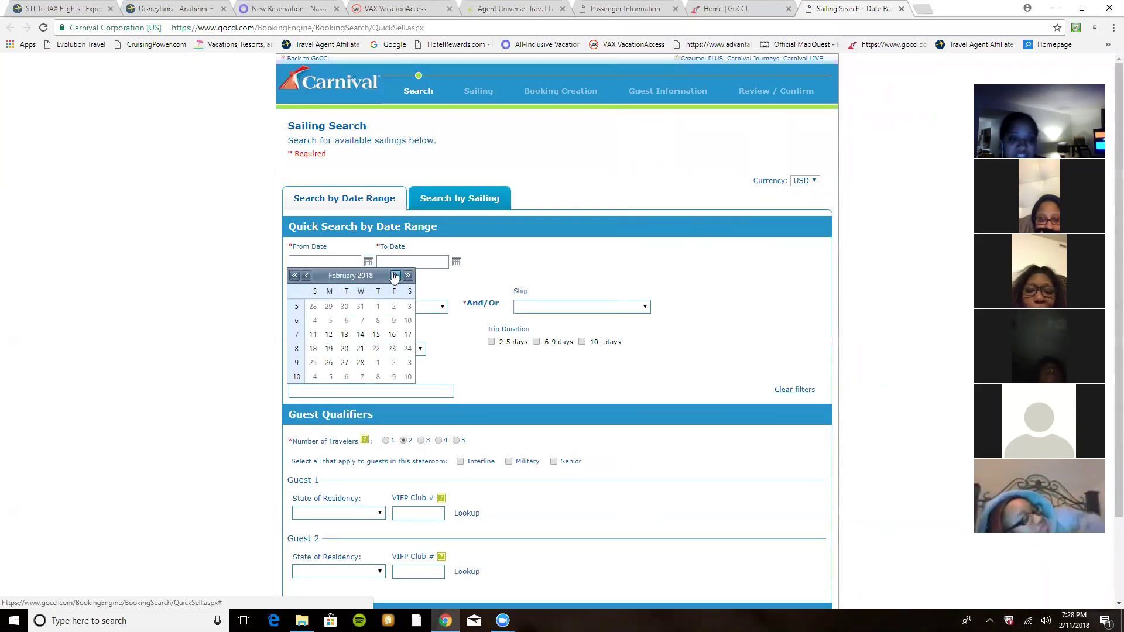
click(394, 276)
click(394, 275)
click(390, 276)
click(315, 321)
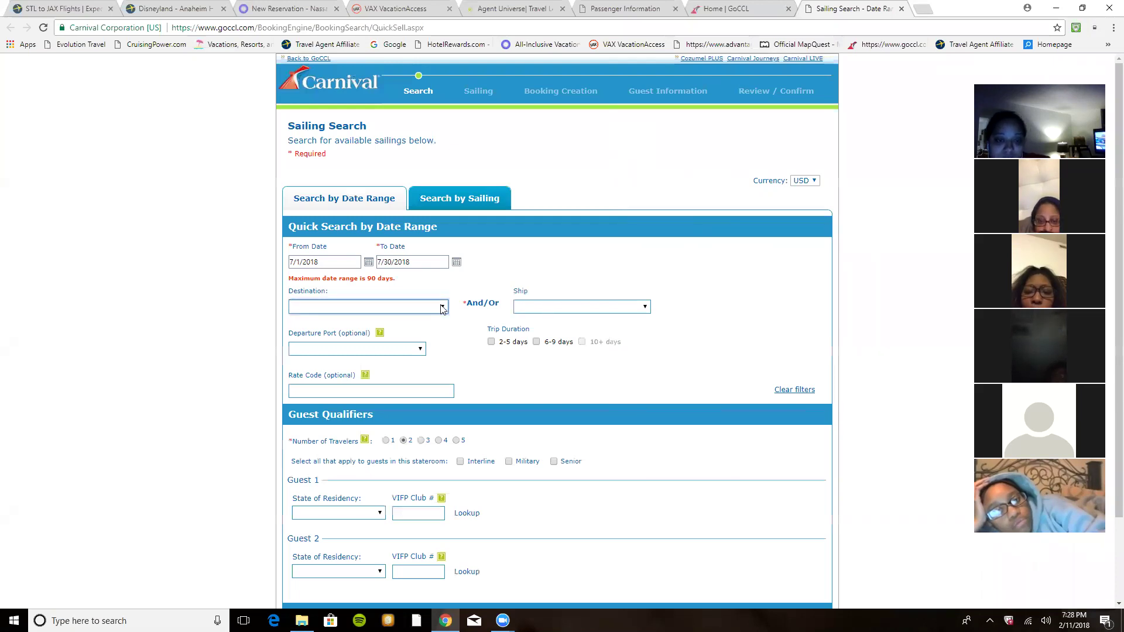
- Check the available destinations, leave the destination blank and choose Carnival Dream as the ship for the sailing search
click(442, 307)
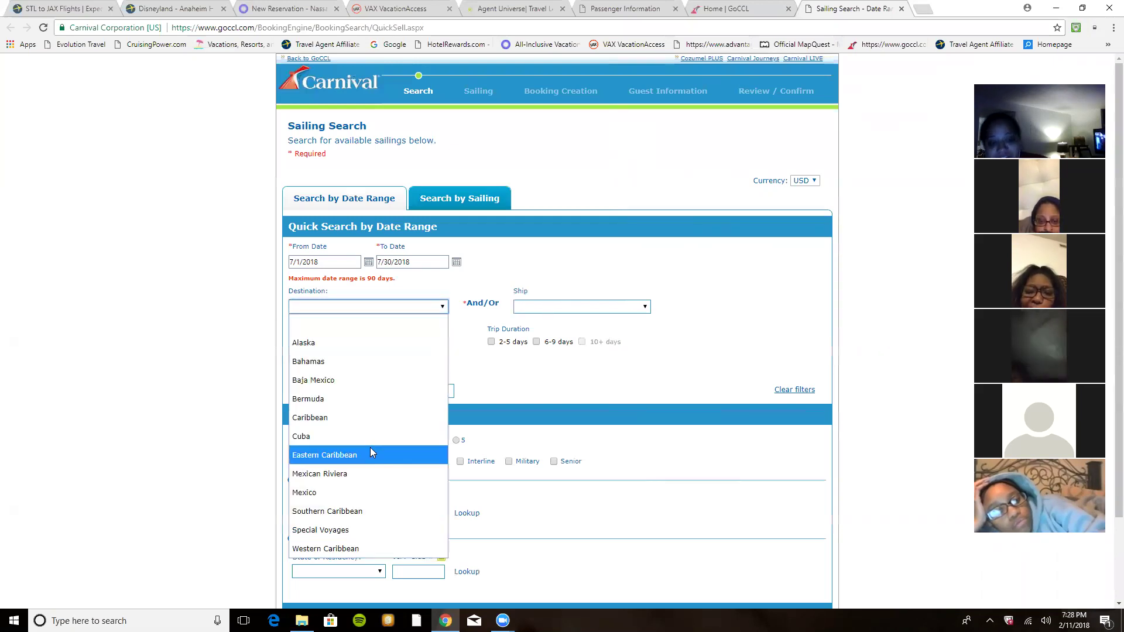
click(545, 306)
click(544, 307)
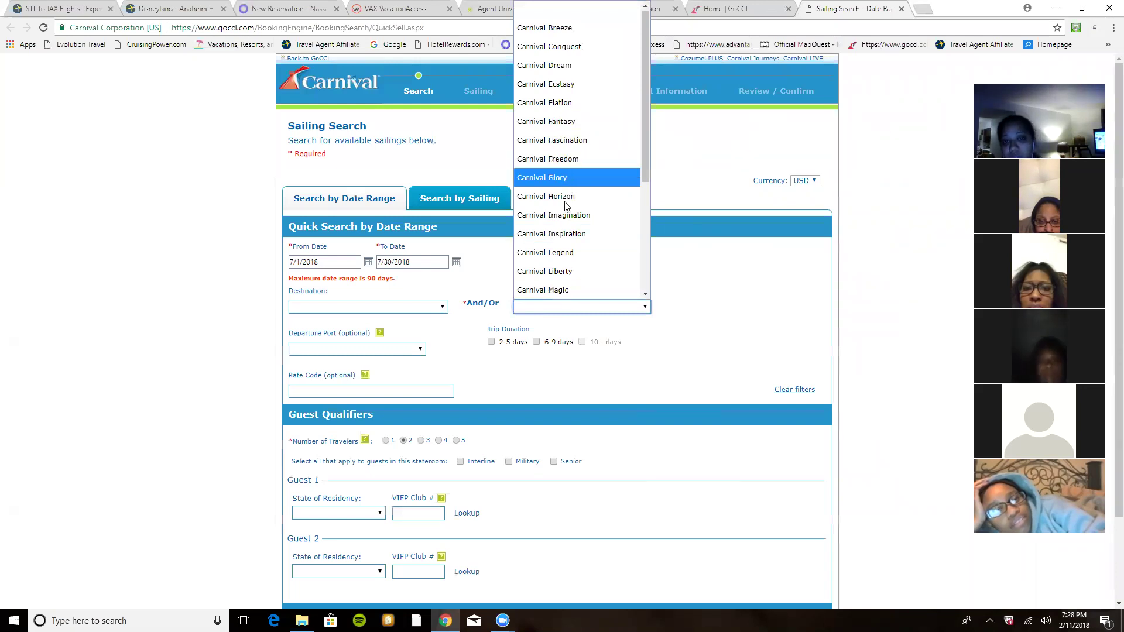
click(550, 71)
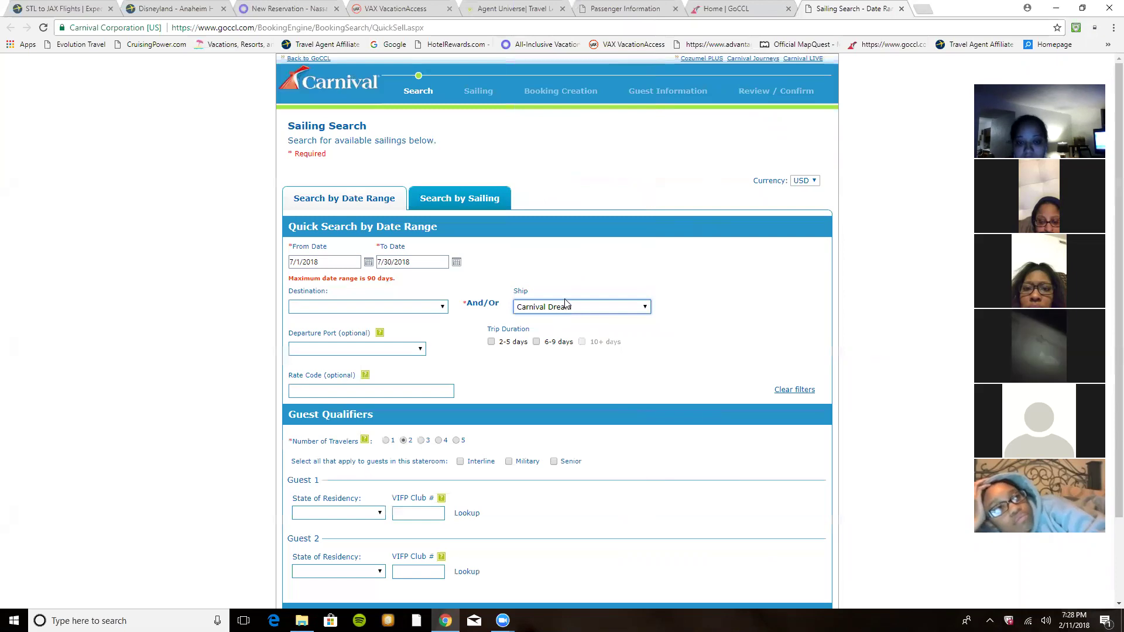
- Change the ship to Carnival Triumph and choose New Orleans, LA as the departure port for the sailing search
click(644, 307)
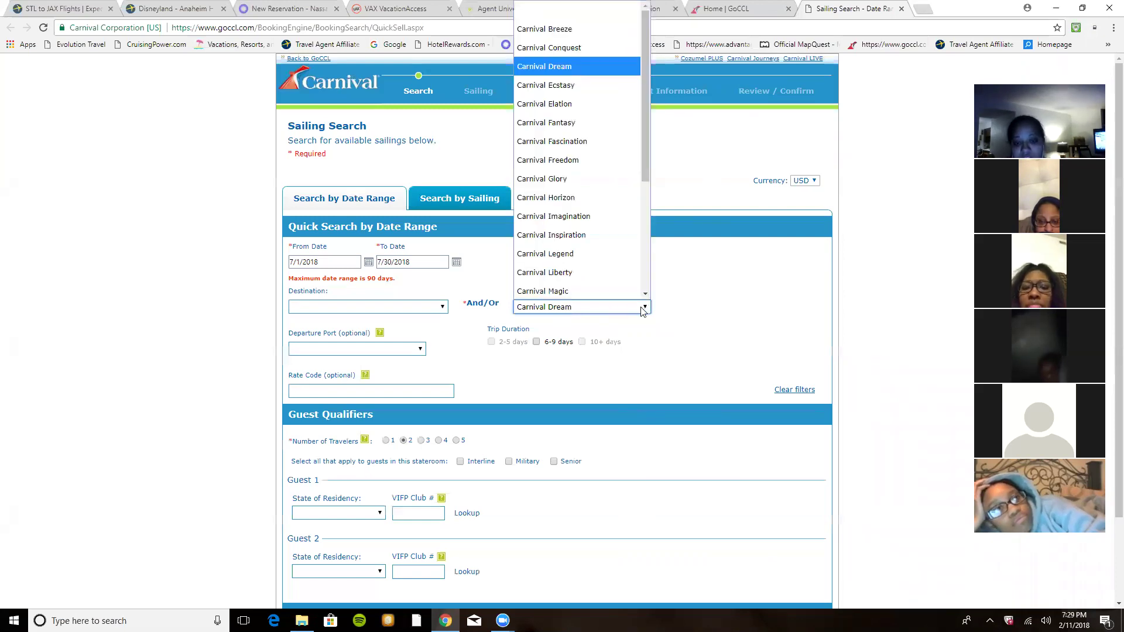
click(578, 235)
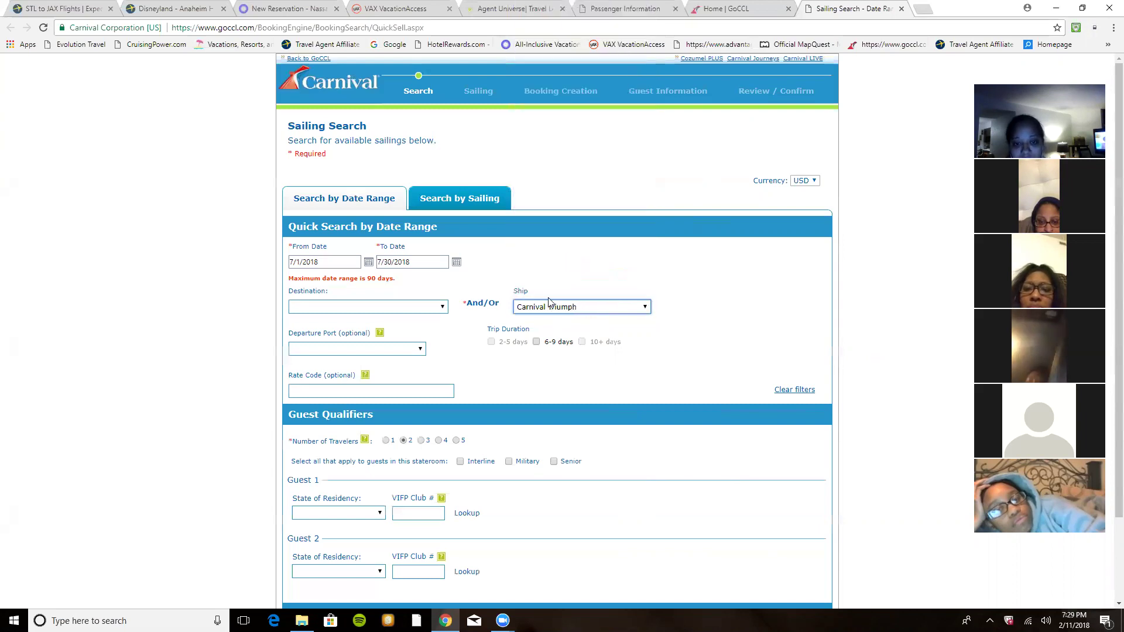
click(395, 350)
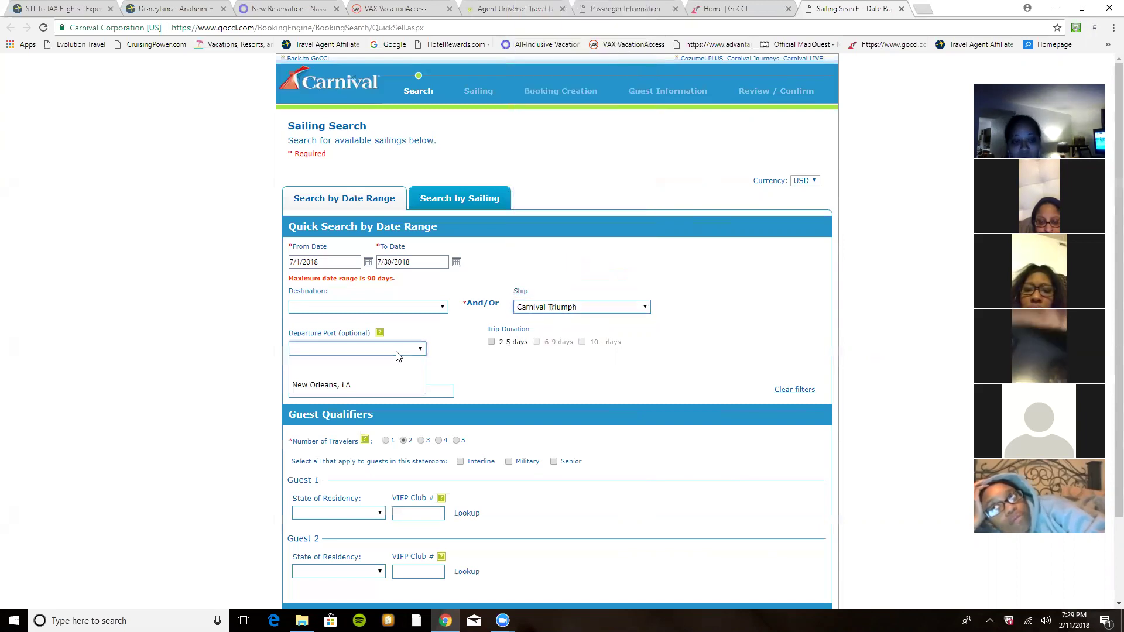
click(376, 386)
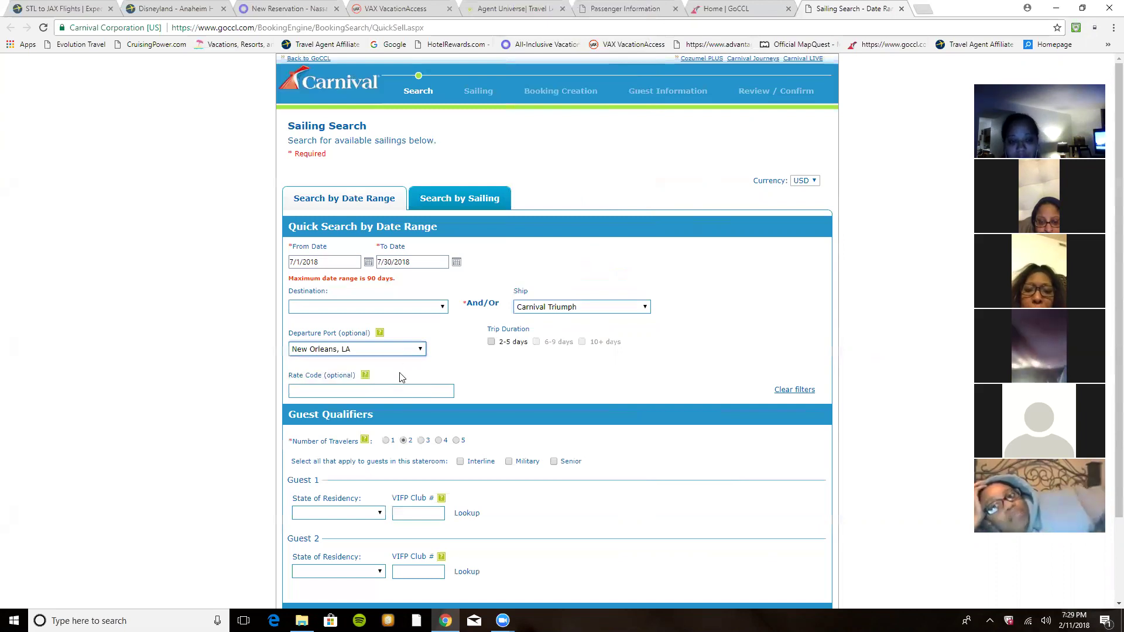
- Set Guest 1's state of residency to Missouri, leave the VIFP Club number blank and run the sailing search
scroll(430, 403, down, 2)
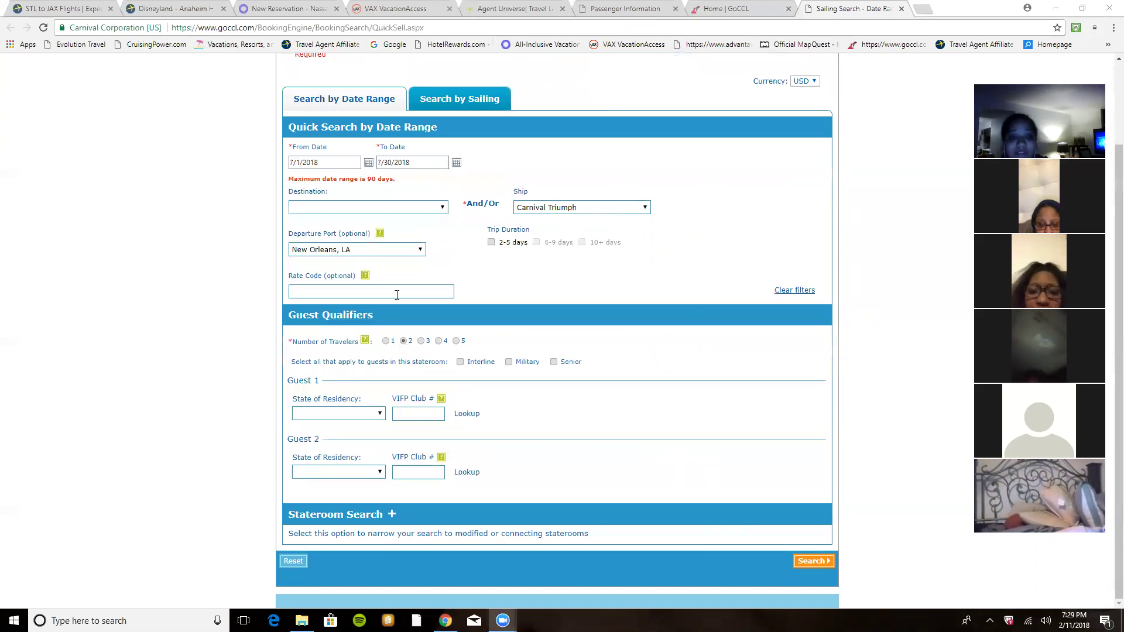
mouse_move(363, 345)
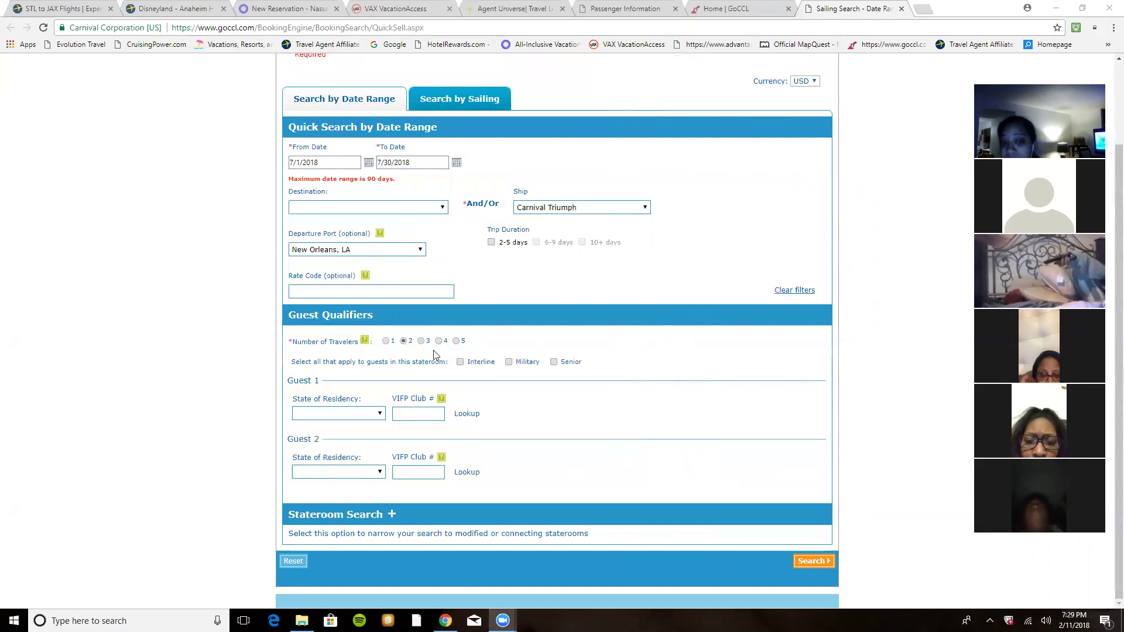
scroll(484, 389, up, 2)
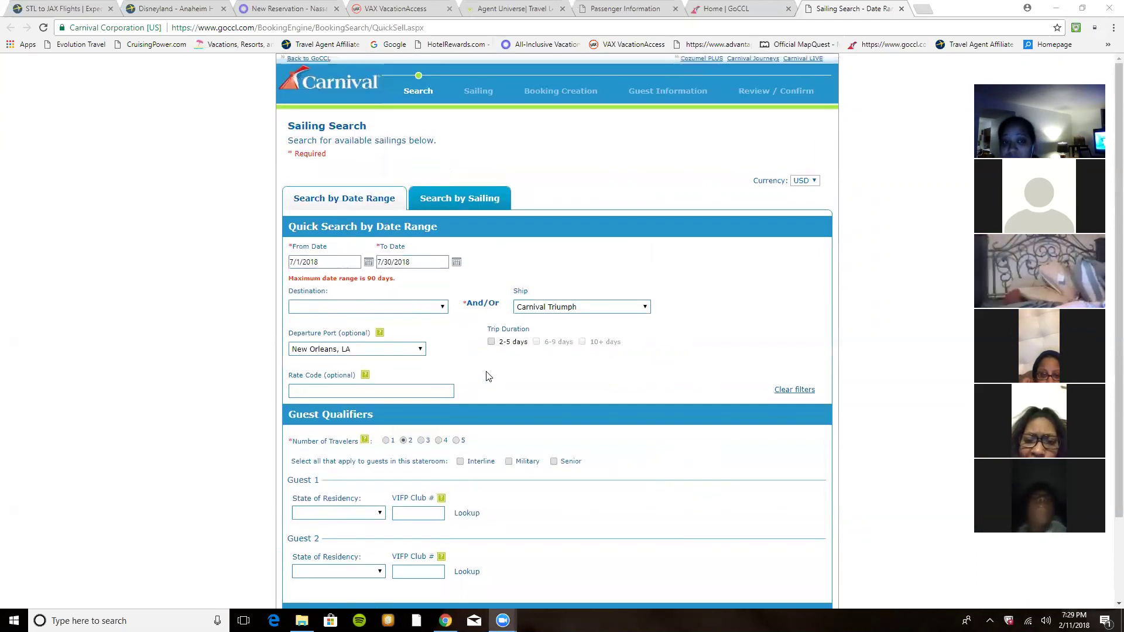
scroll(488, 371, down, 2)
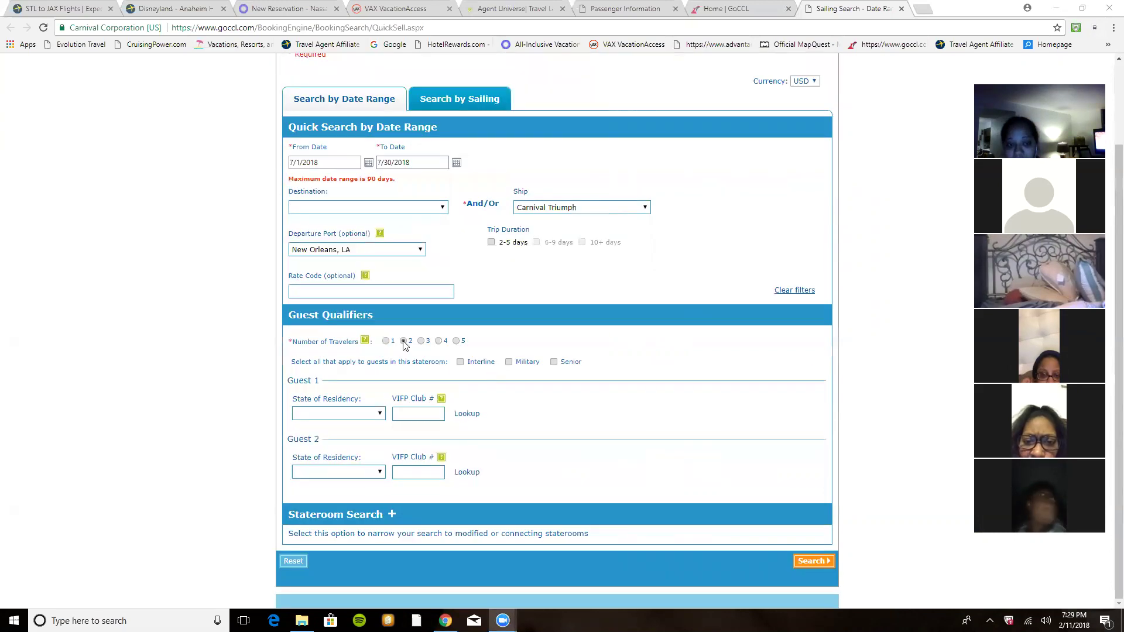
click(365, 413)
scroll(345, 351, down, 8)
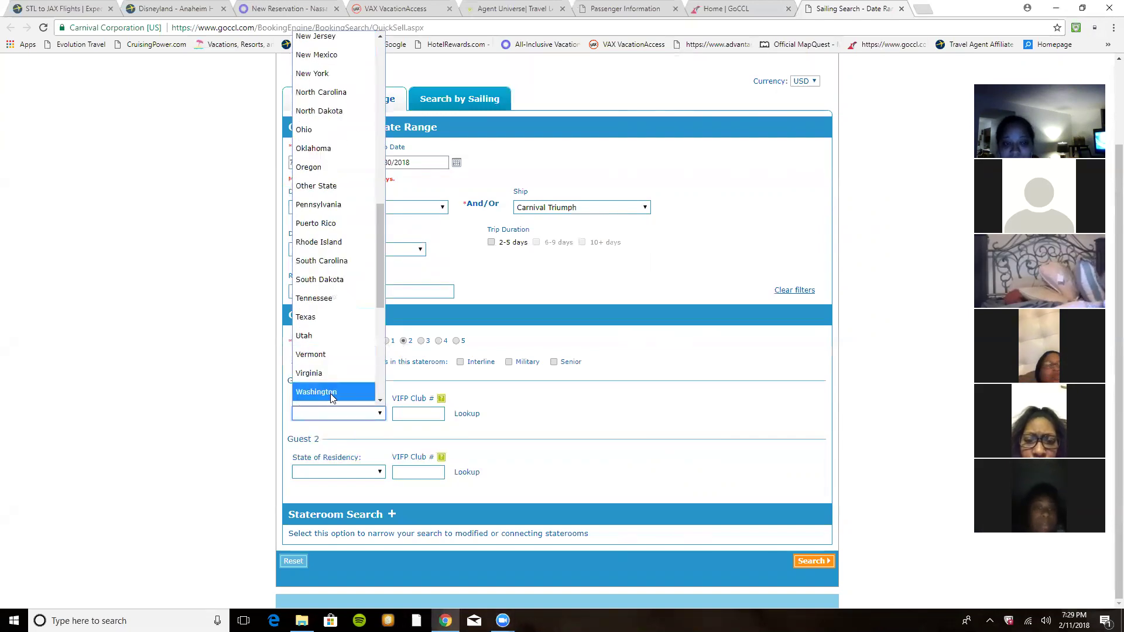
scroll(347, 319, up, 5)
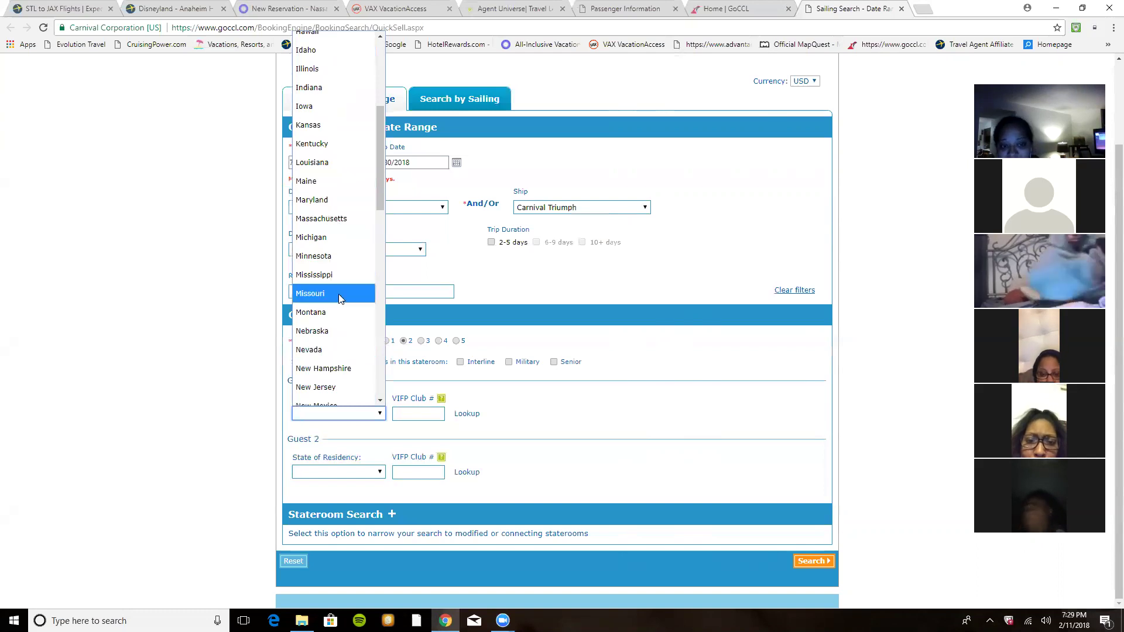
click(426, 367)
text(misso)
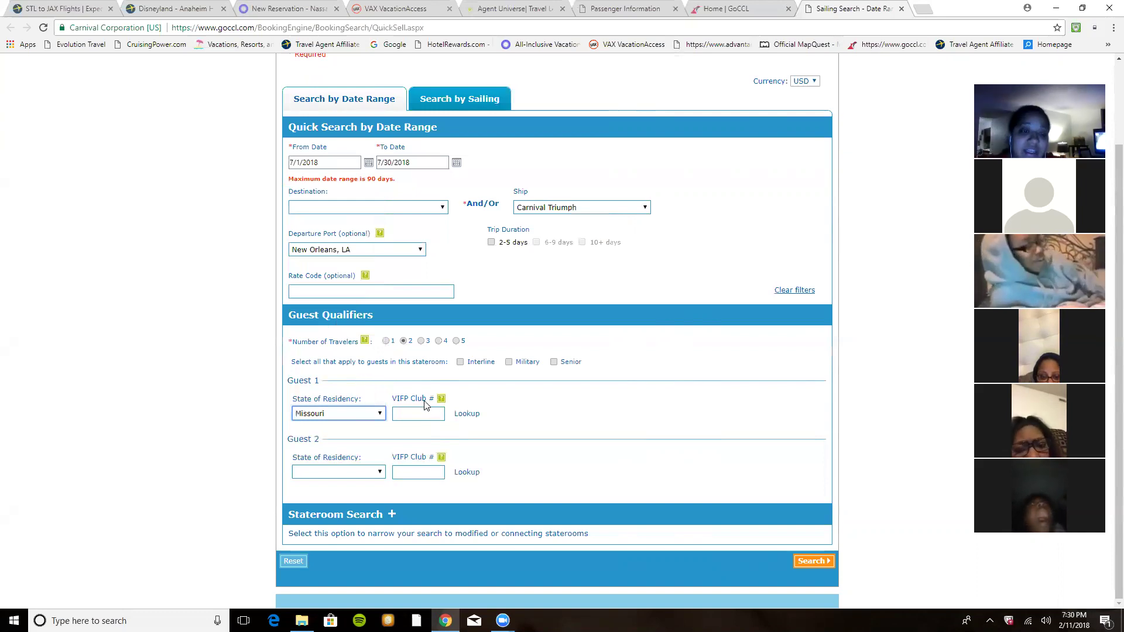
click(428, 415)
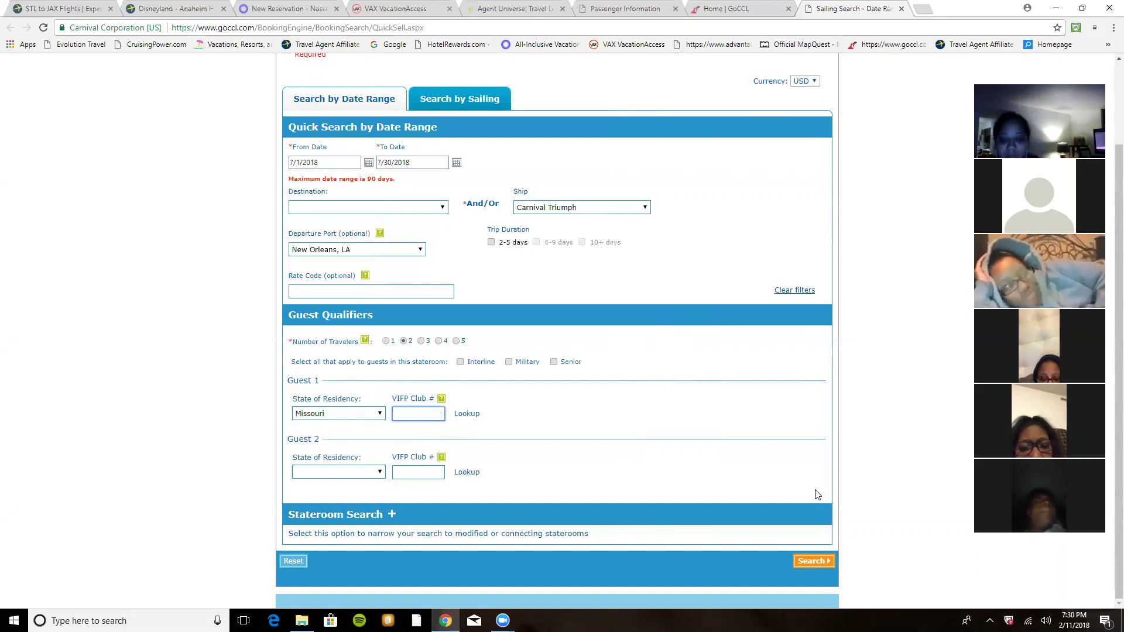
click(818, 561)
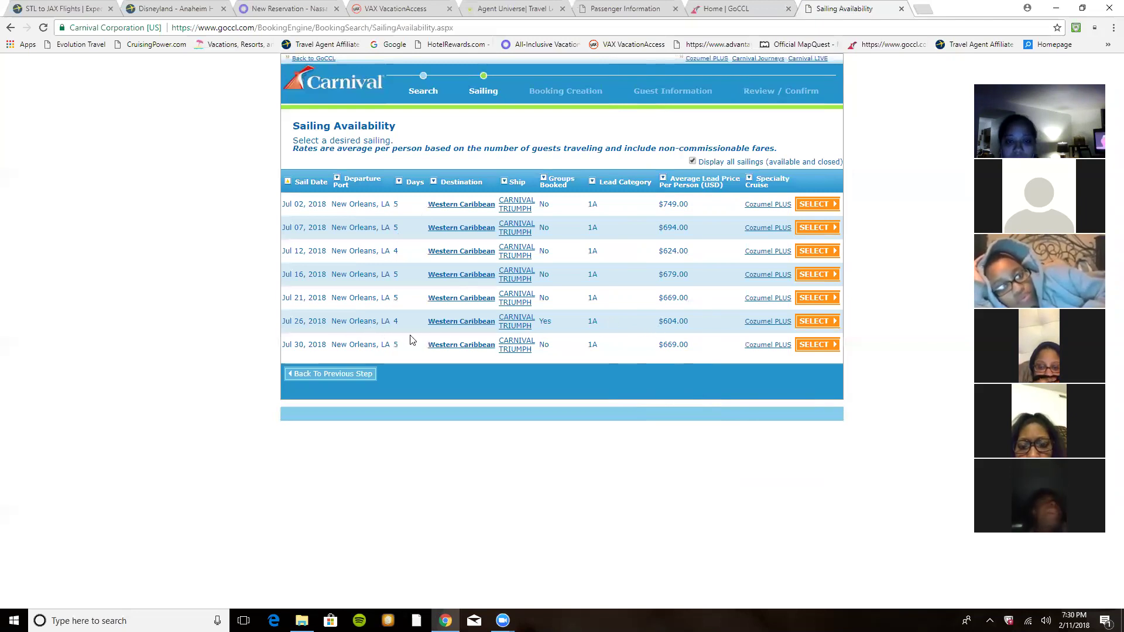
- Check the port itineraries of the Jul 26 and Jul 21 sailings and look at the Jul 21 Cozumel PLUS link
click(453, 326)
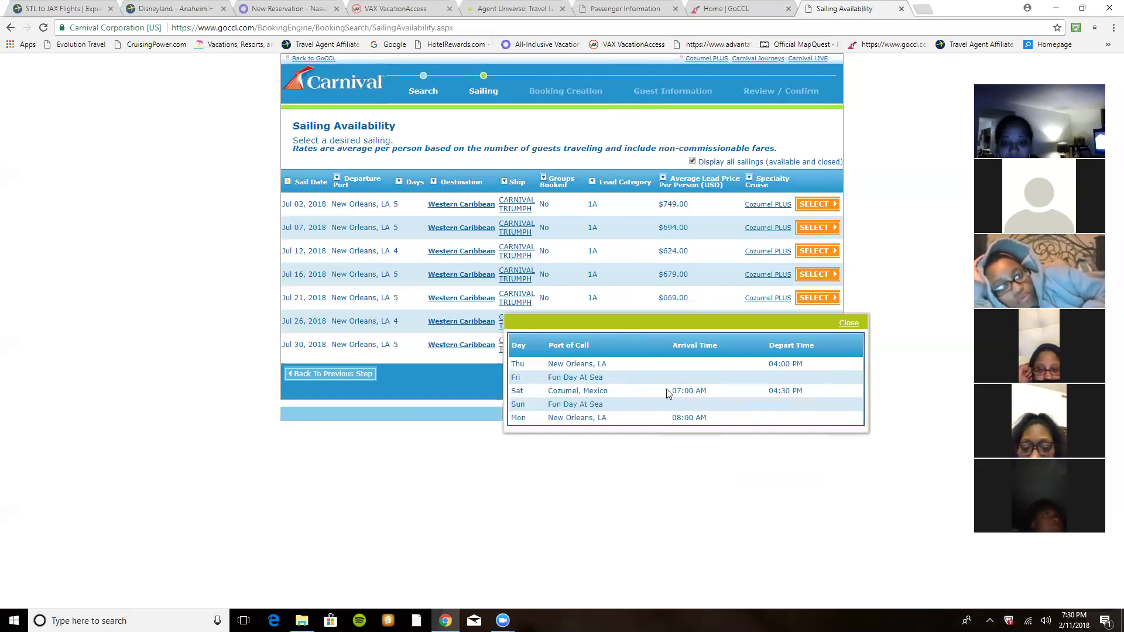
click(848, 322)
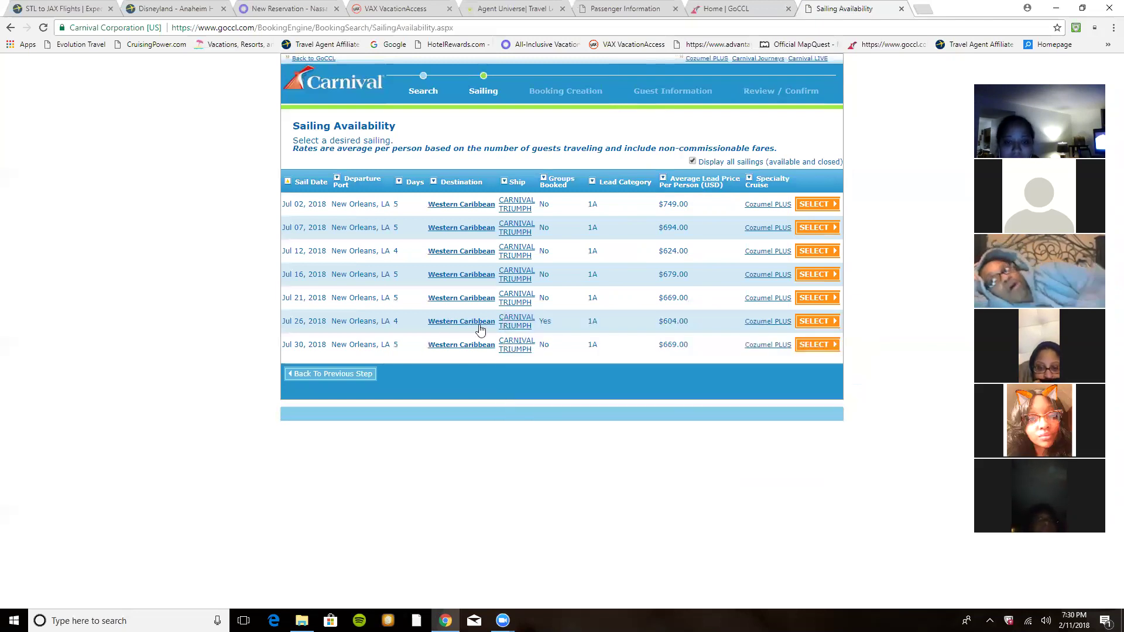
click(470, 299)
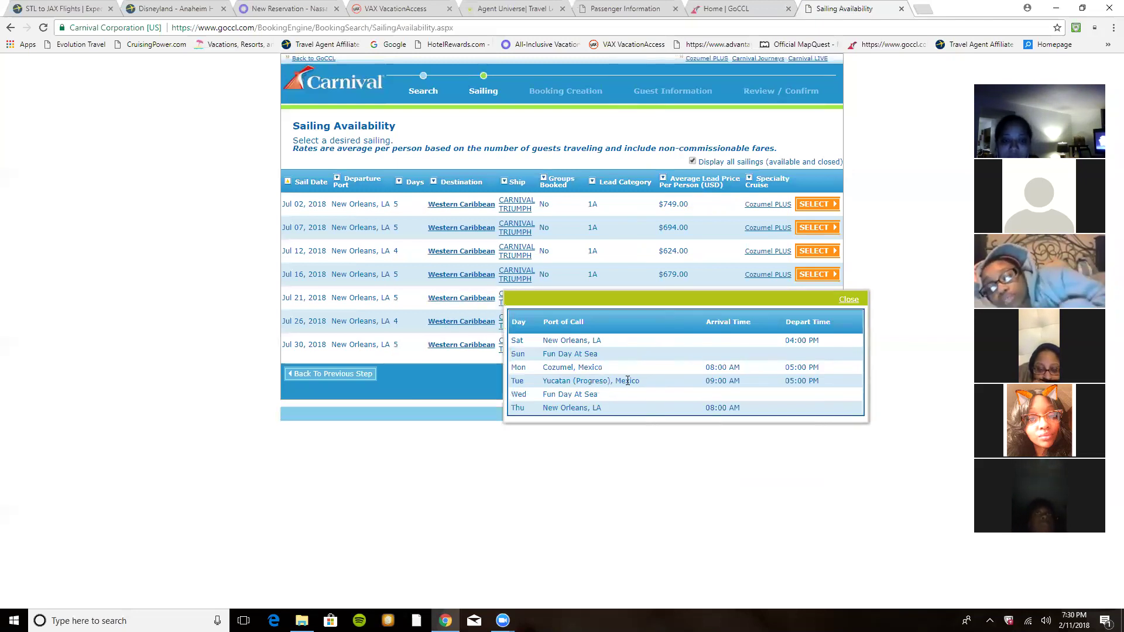
click(848, 299)
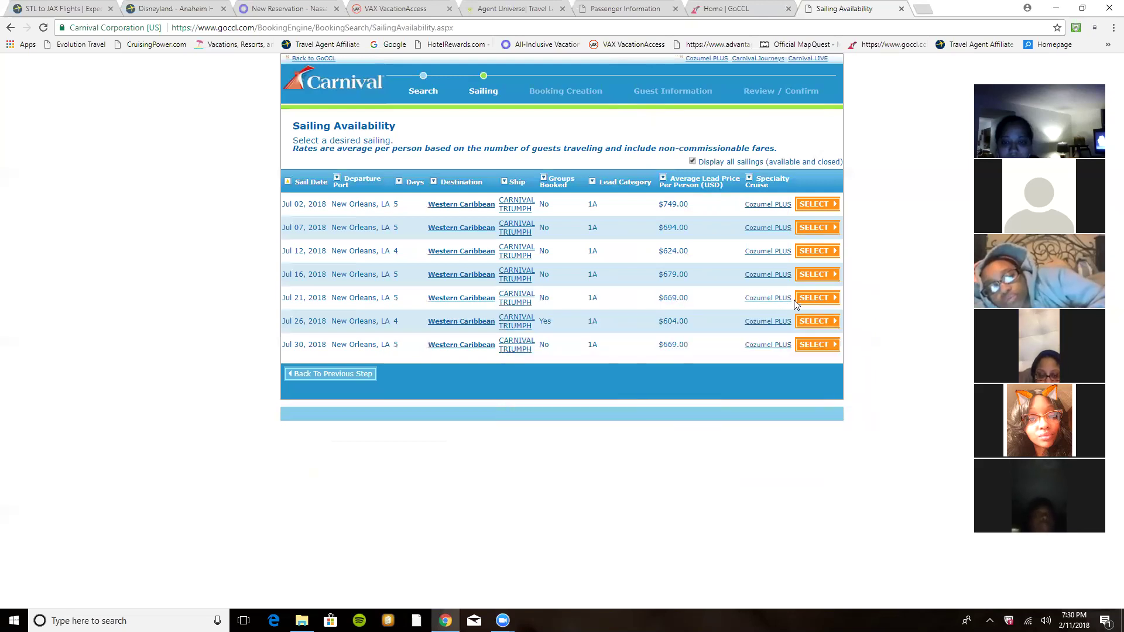
click(763, 304)
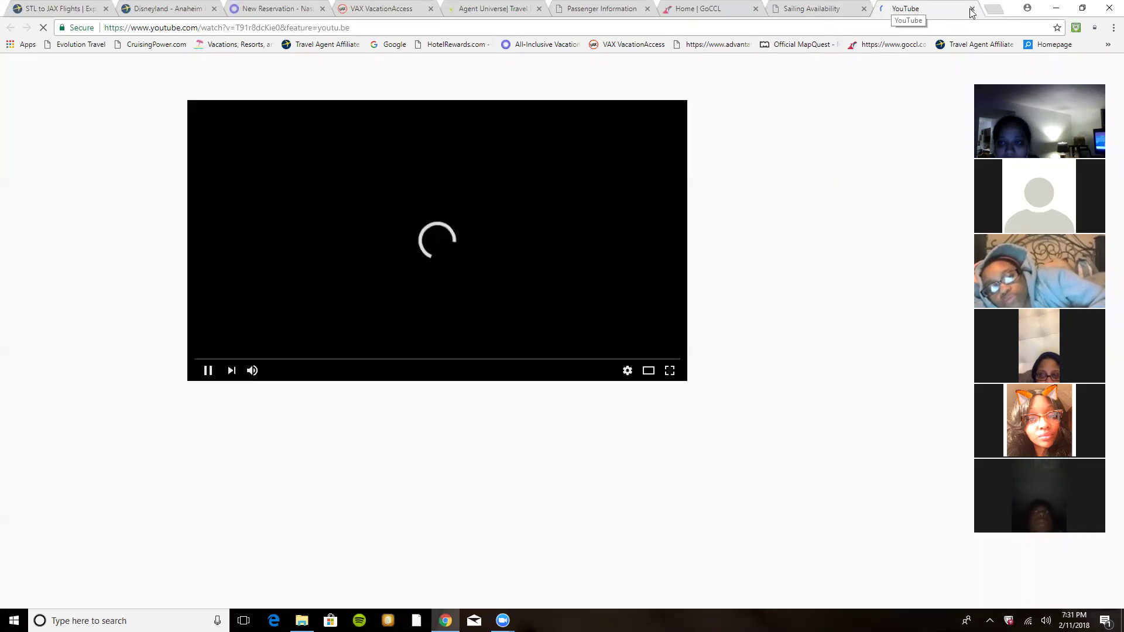
key(ctrl+w)
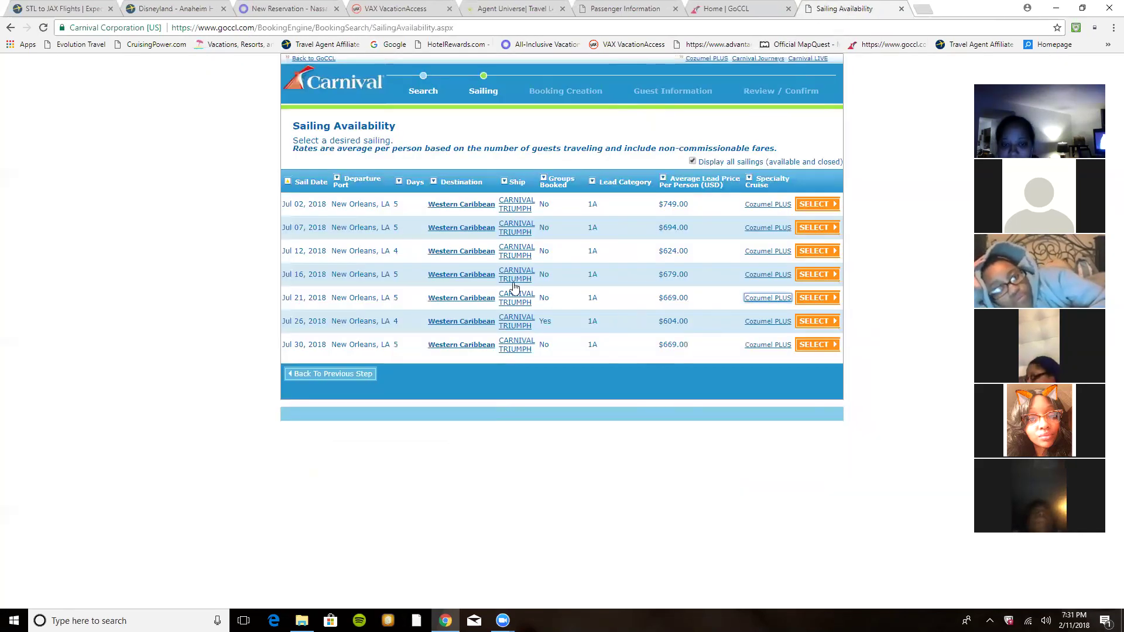
- Select the Jul 21, 2018 sailing and compare its Fun Select, Early Saver and Super Saver rates before returning to the rate list
click(816, 299)
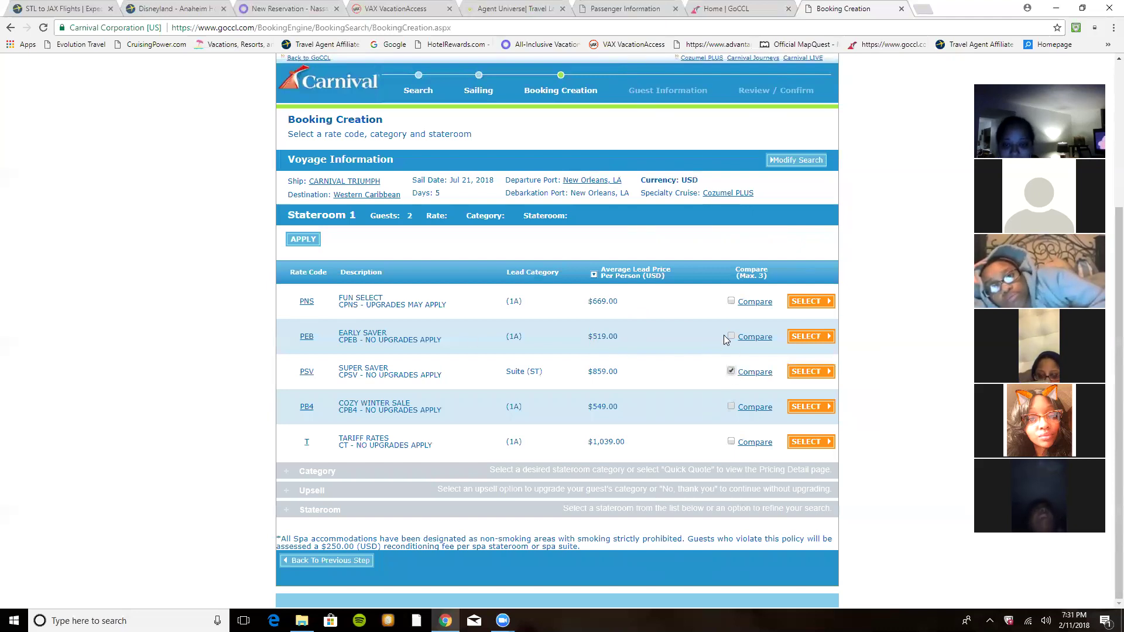
click(730, 300)
click(730, 335)
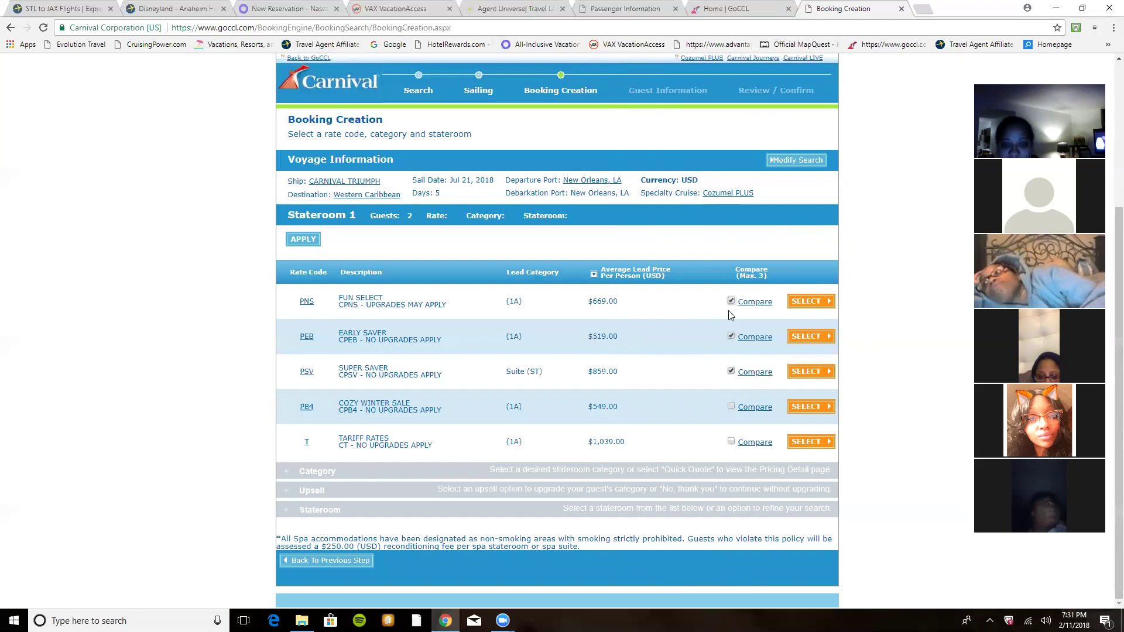
click(755, 303)
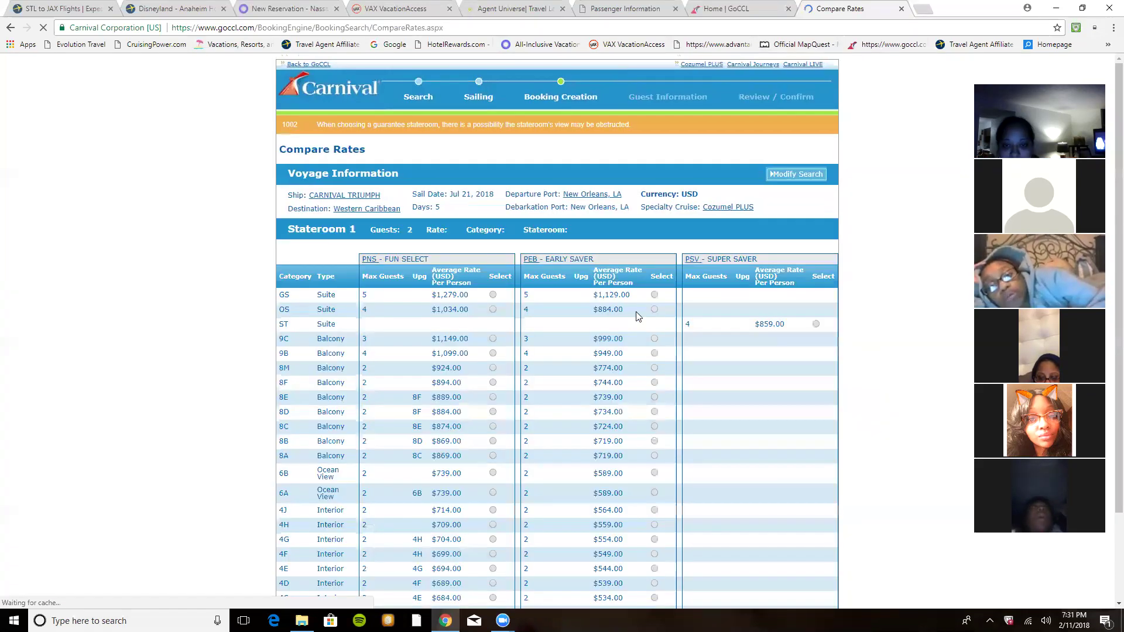
scroll(638, 313, down, 1)
scroll(636, 315, down, 1)
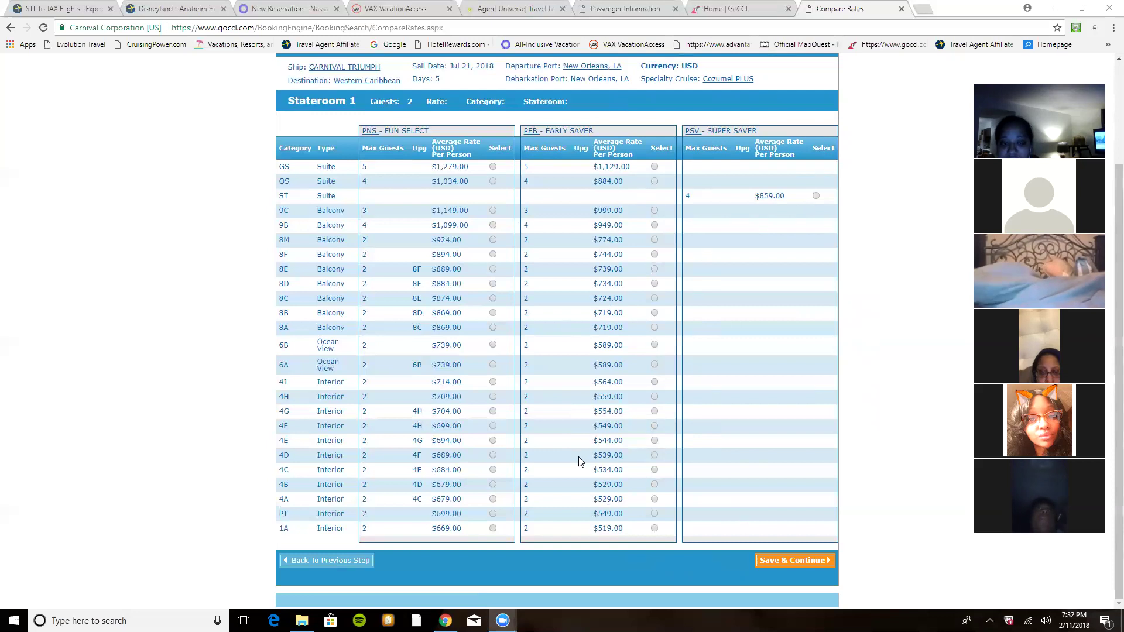
click(349, 563)
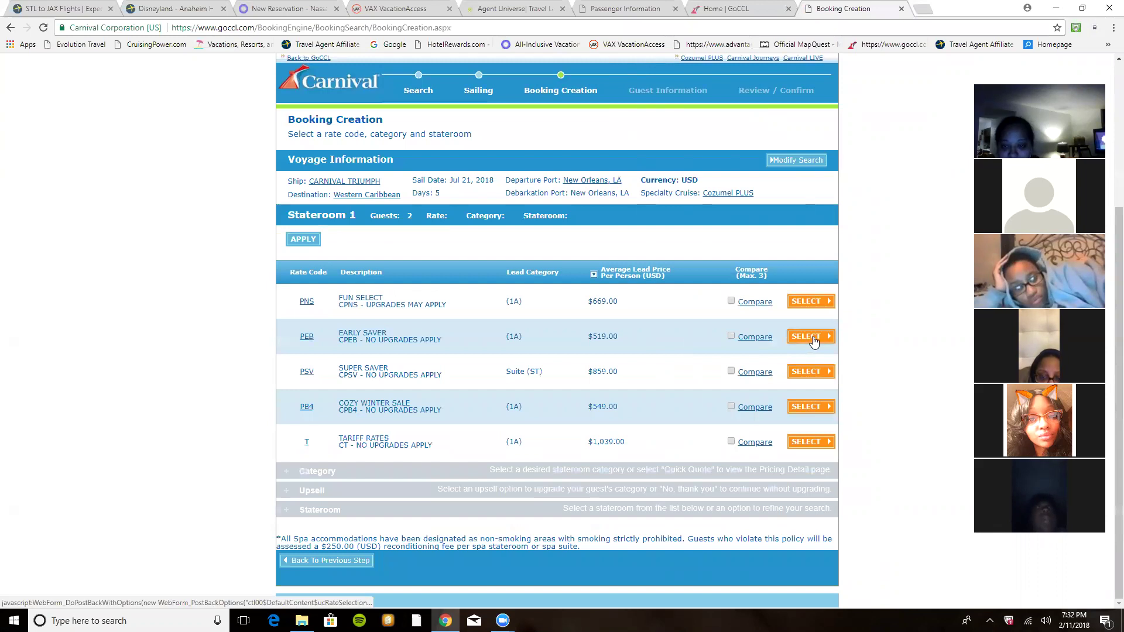
- Choose the Early Saver (PEB) rate and get a quick quote for interior category 4A
click(813, 337)
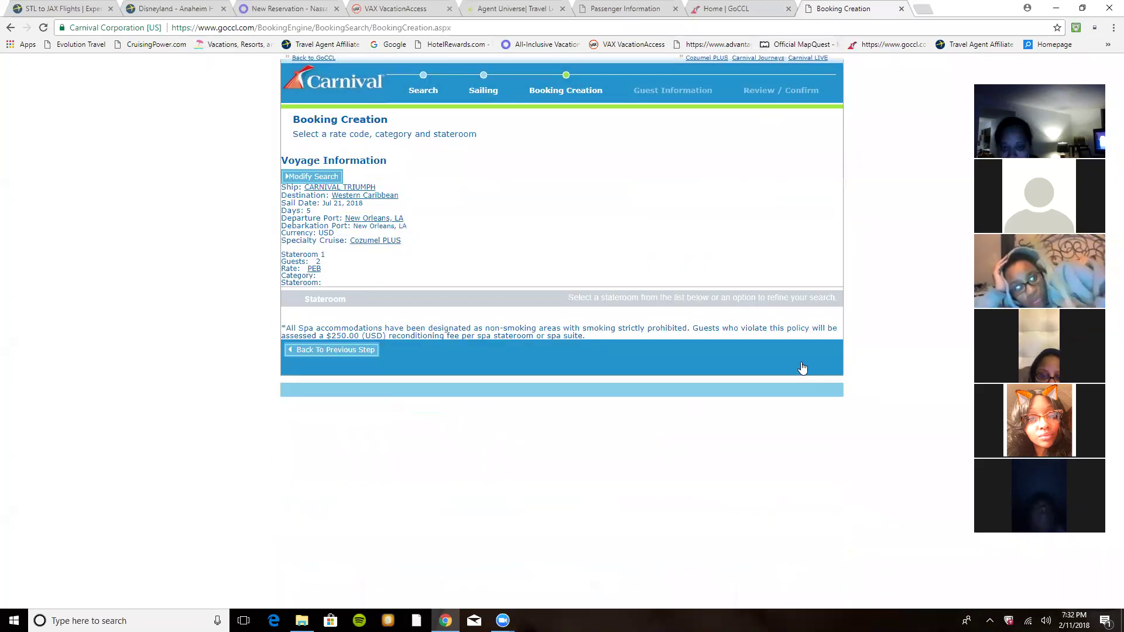
scroll(647, 368, down, 3)
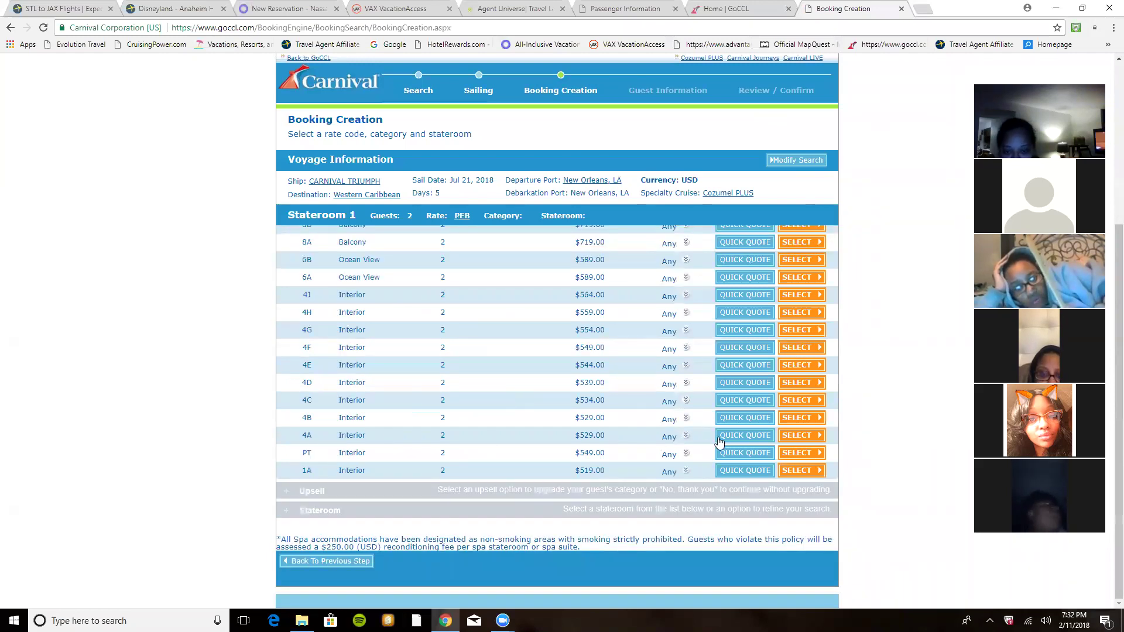
click(749, 435)
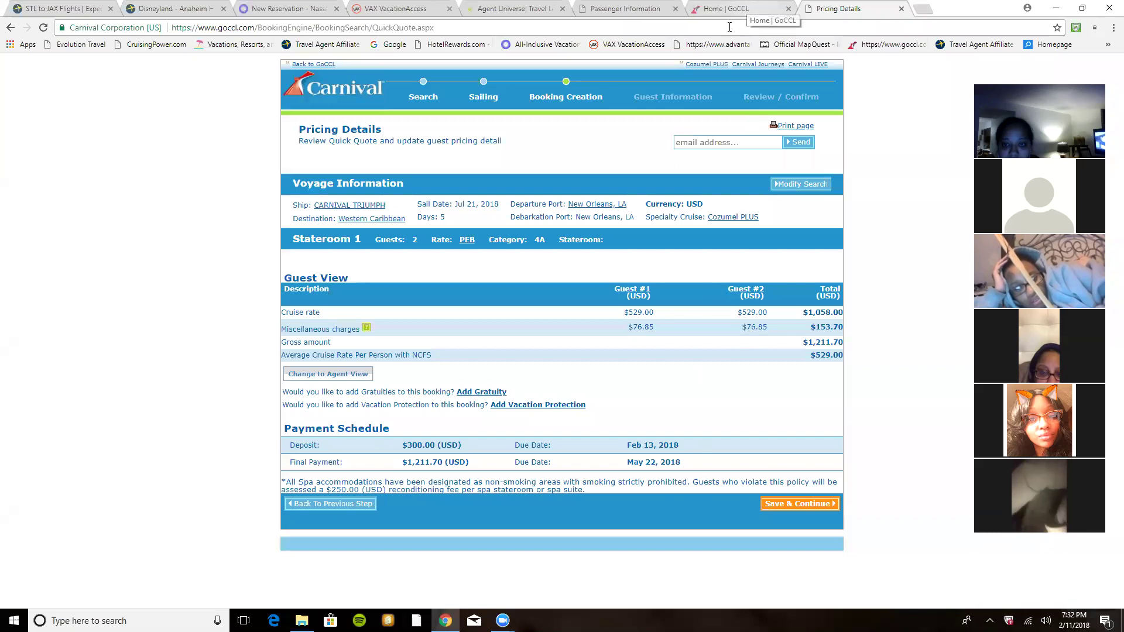
- Add gratuities to the quote, review the agent view pricing and return to the guest view
click(477, 392)
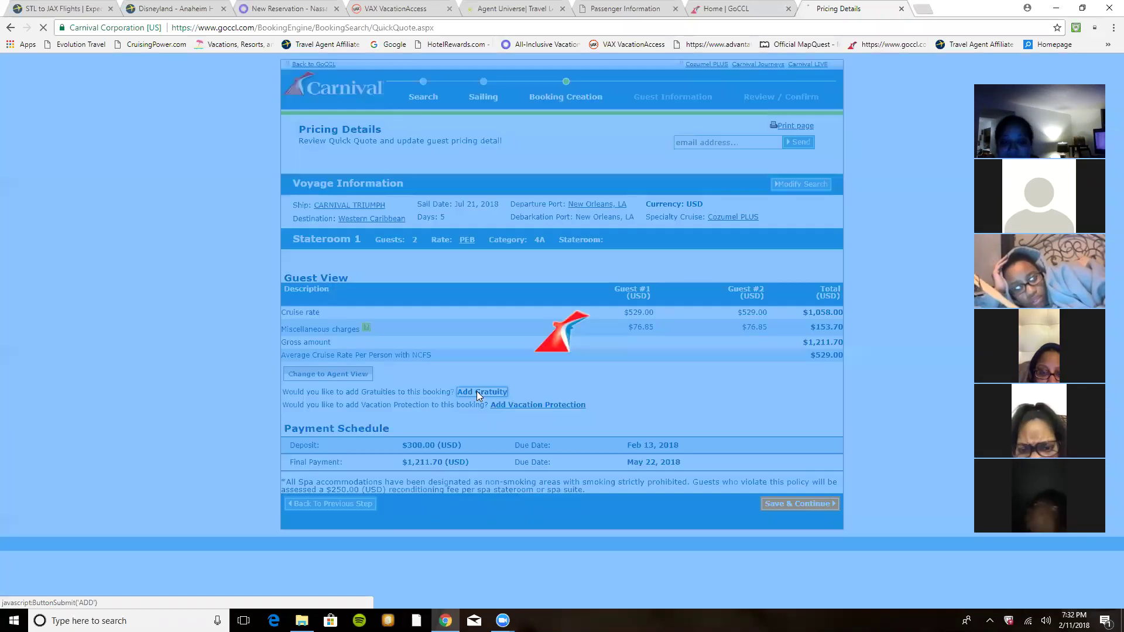
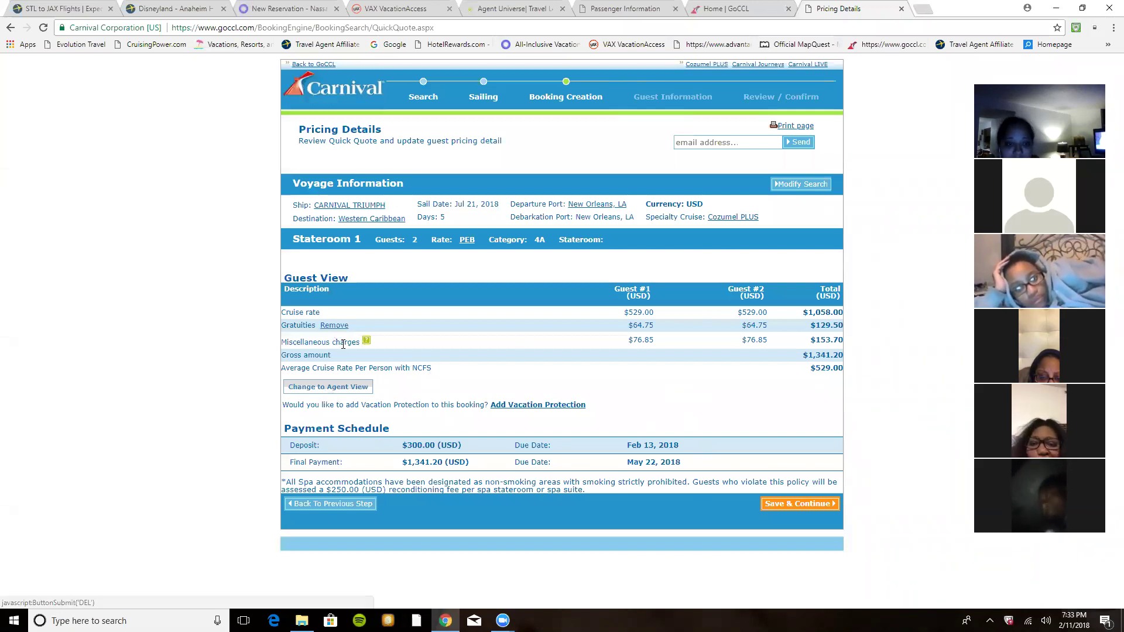
click(333, 389)
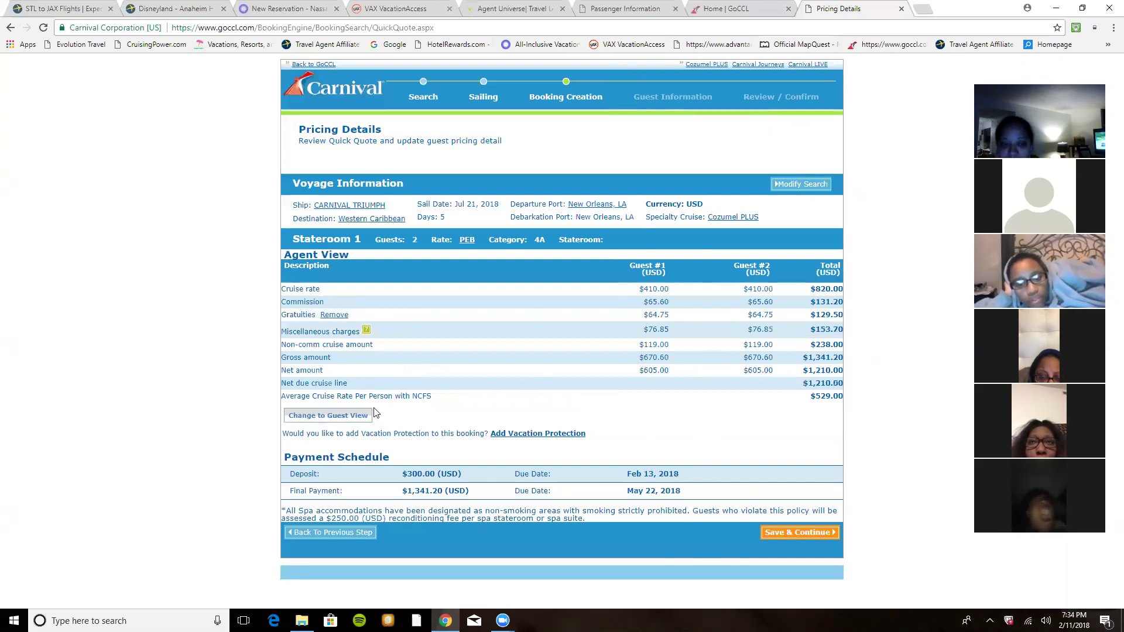
click(355, 415)
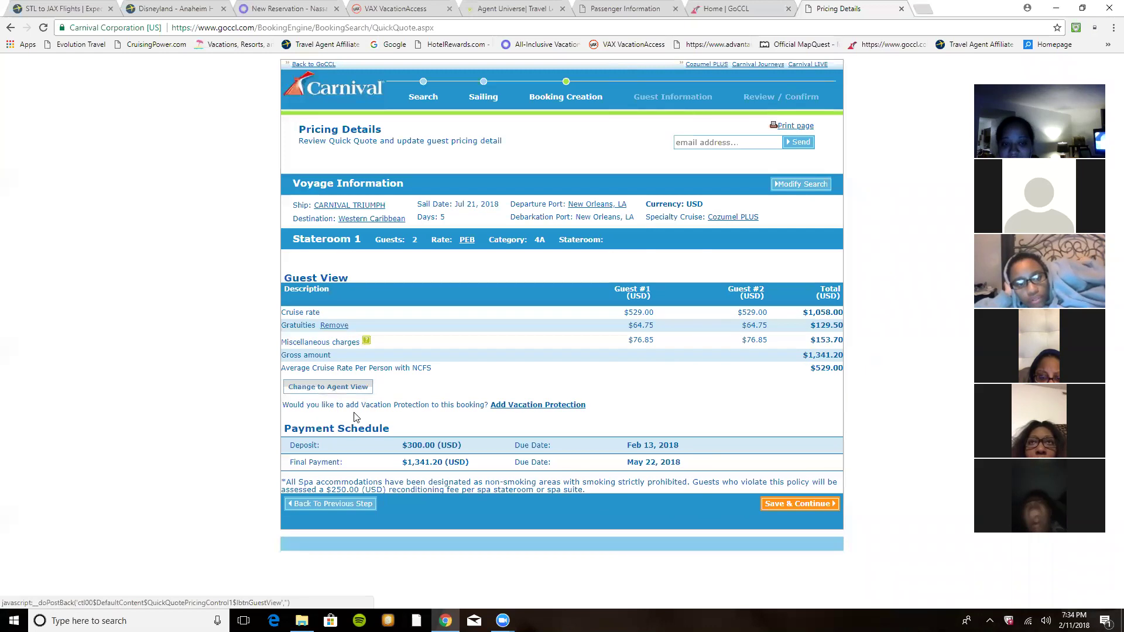
click(722, 144)
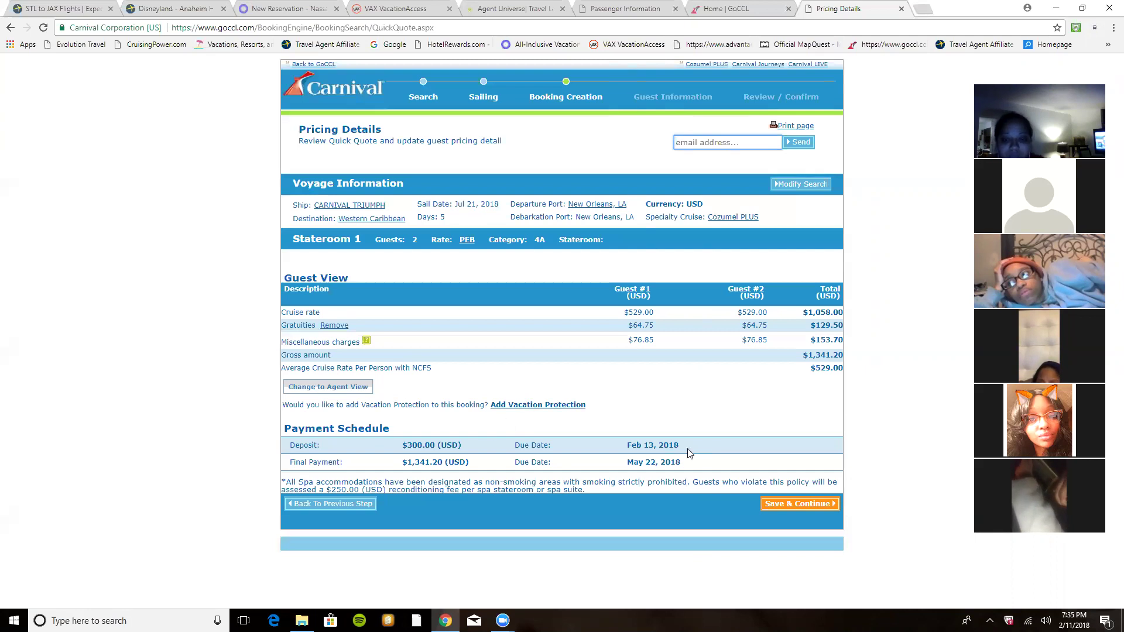
- Save the 4A quote and continue without an upsell upgrade to look through the available staterooms
click(809, 505)
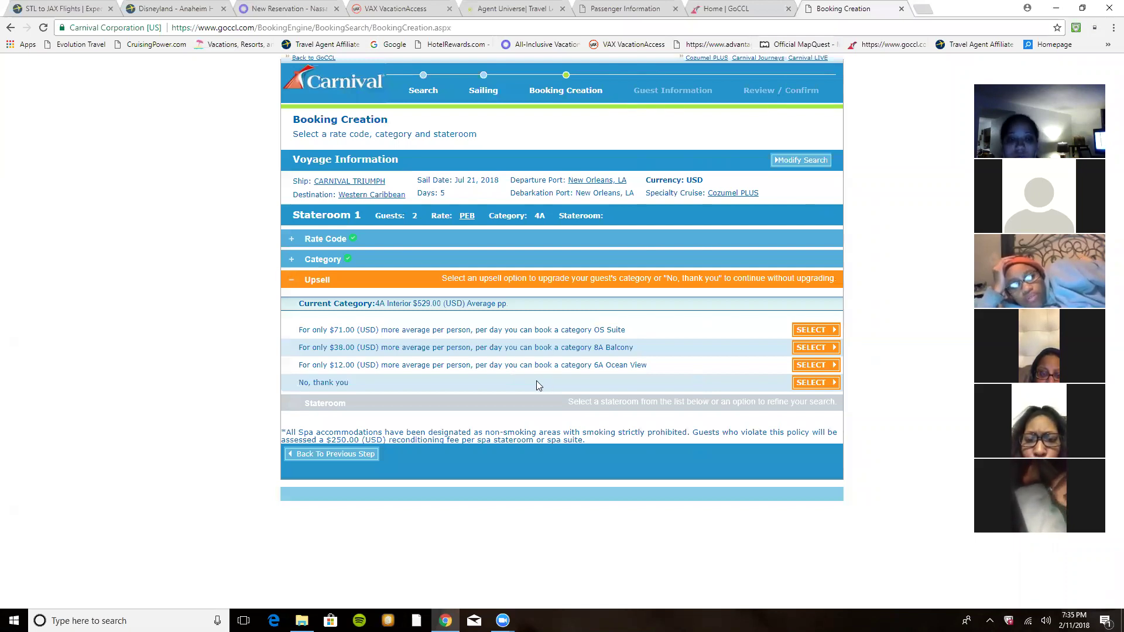
click(825, 384)
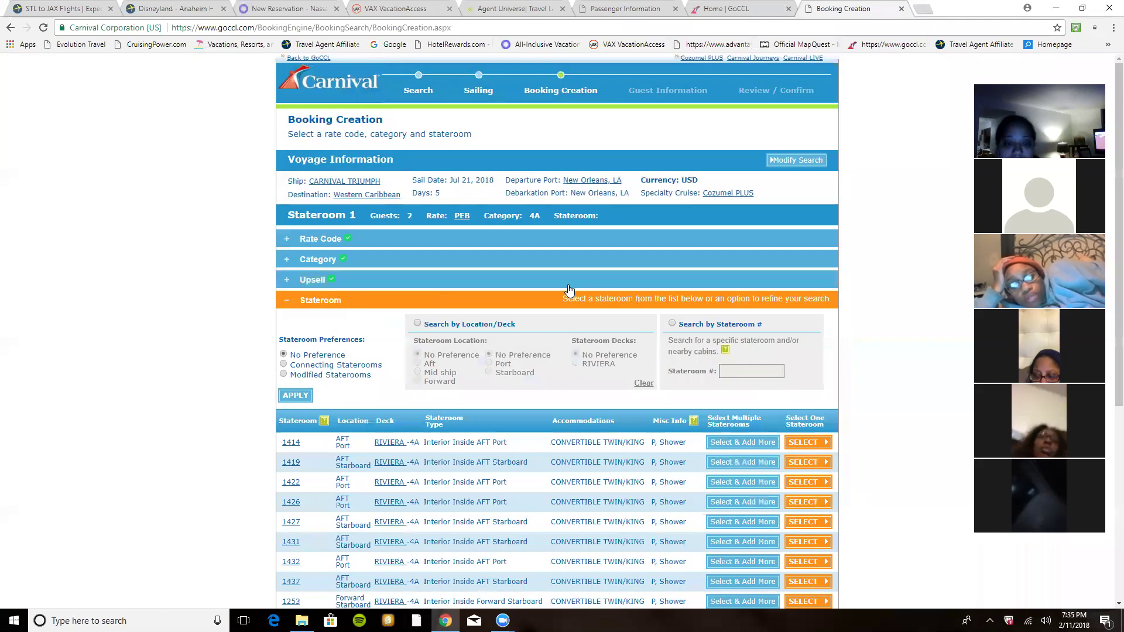
scroll(571, 303, down, 1)
scroll(584, 301, down, 1)
scroll(587, 299, down, 1)
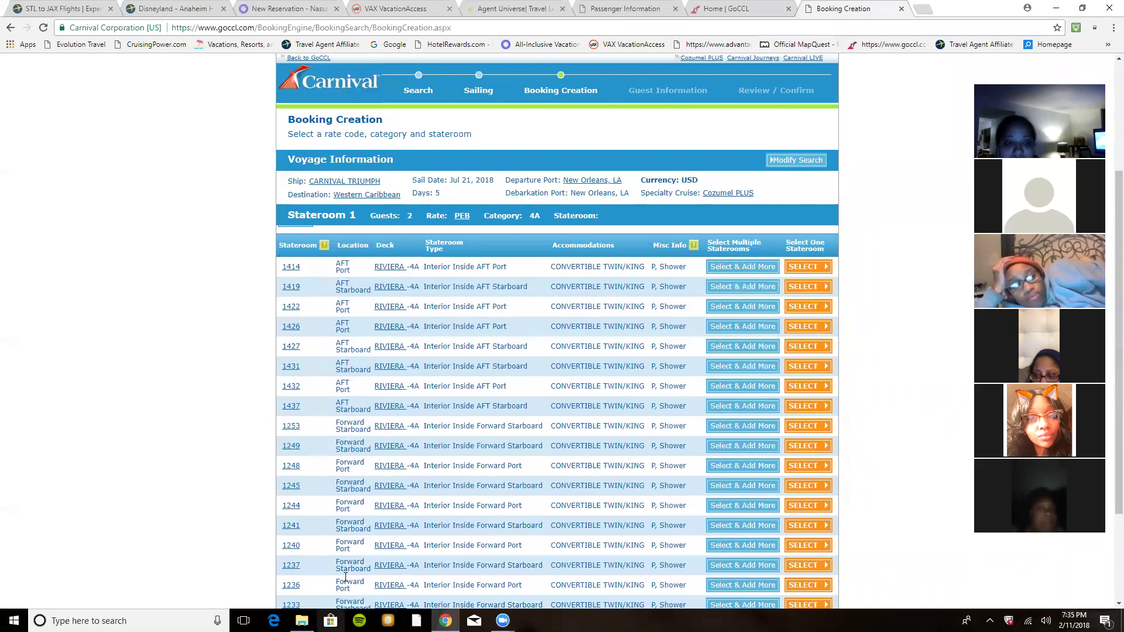
- Review the available 4A staterooms and examine stateroom 1236's overview, details, amenities and floor plan before closing its information window
scroll(355, 507, down, 1)
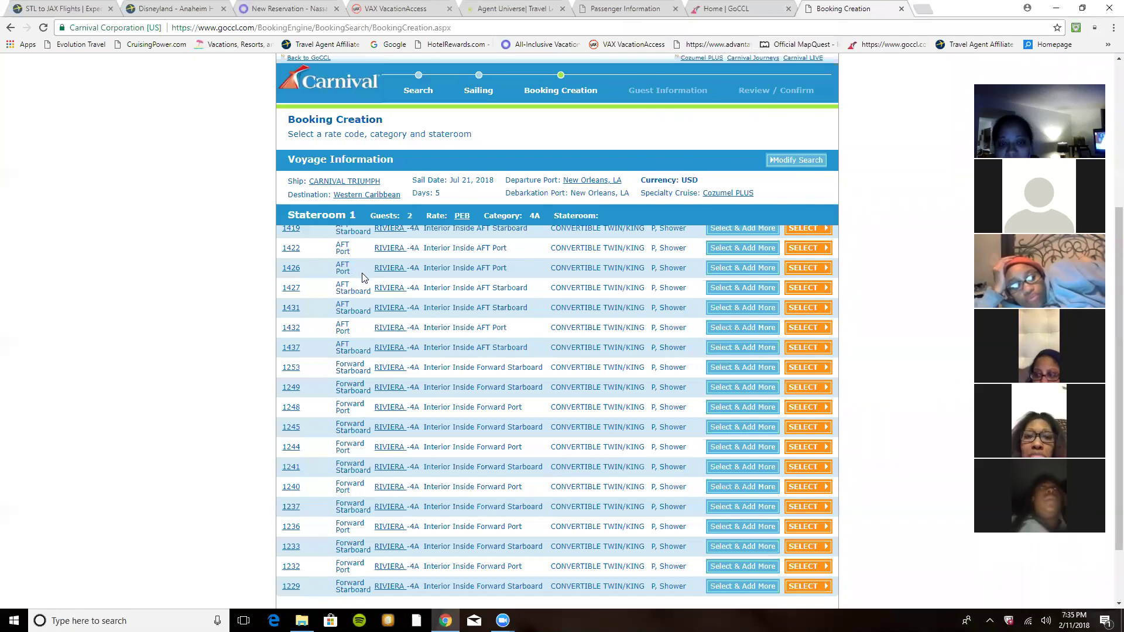
scroll(380, 301, up, 3)
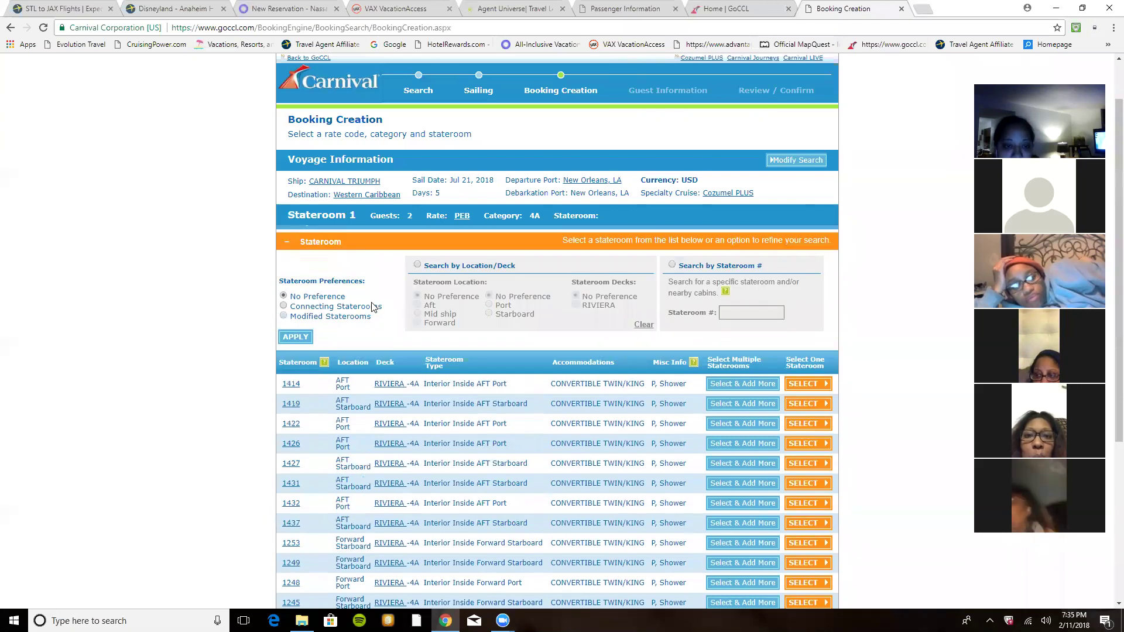
scroll(368, 316, down, 4)
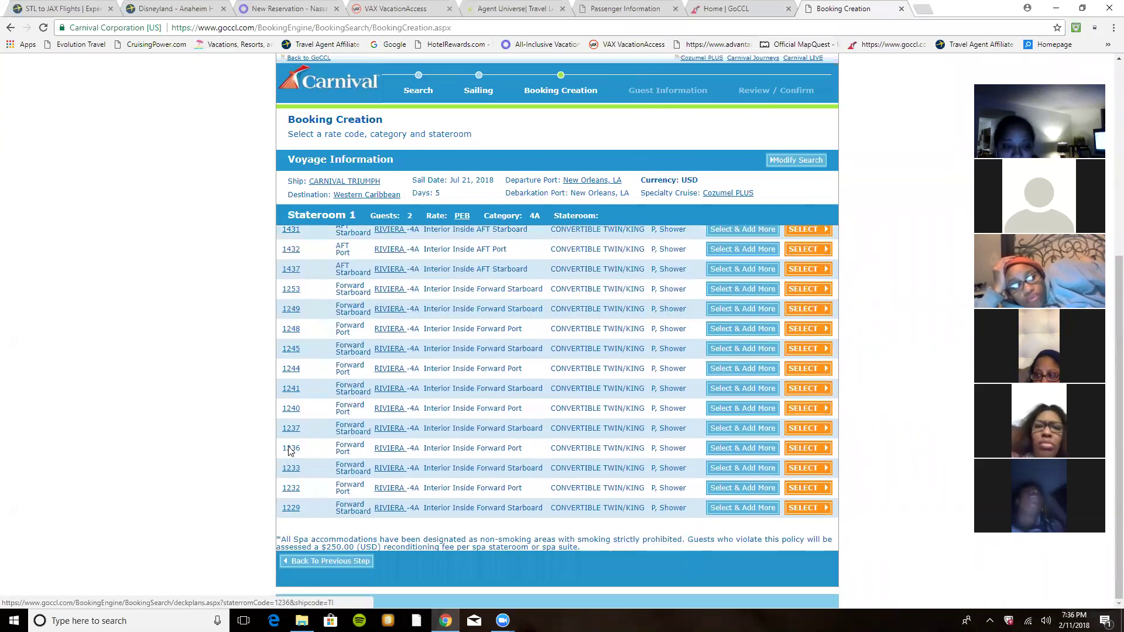
click(291, 448)
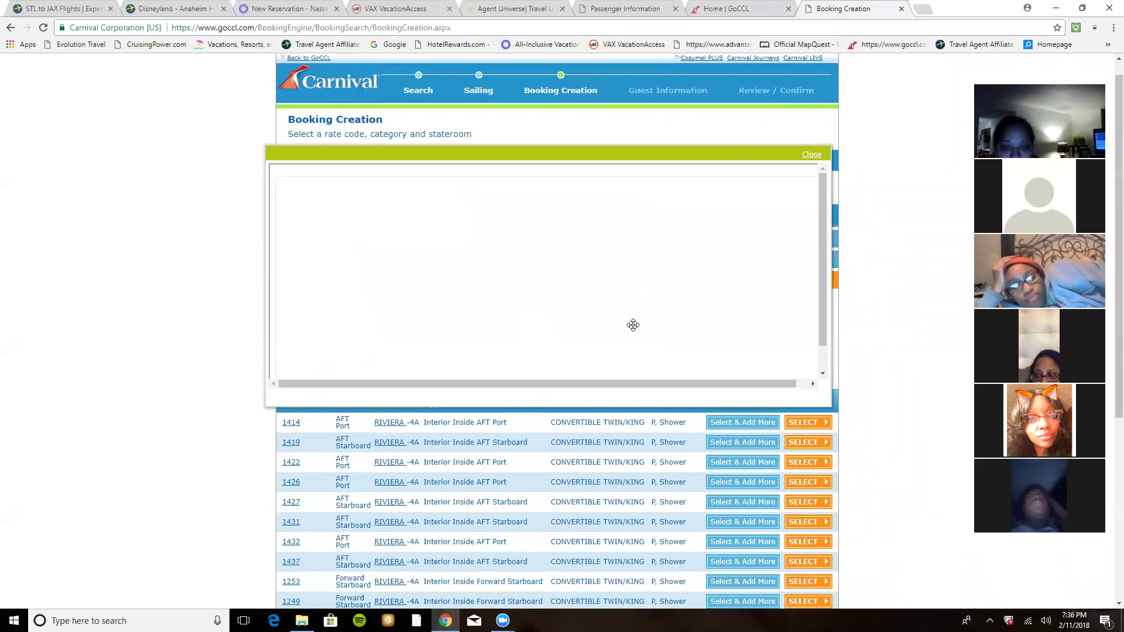
scroll(498, 291, down, 1)
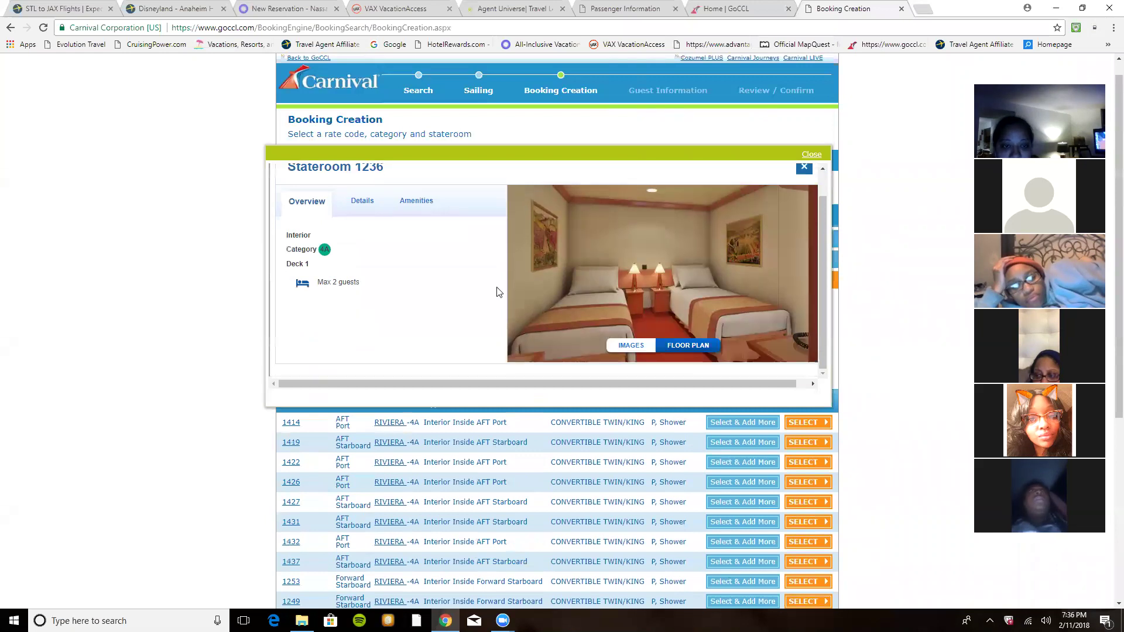
click(363, 199)
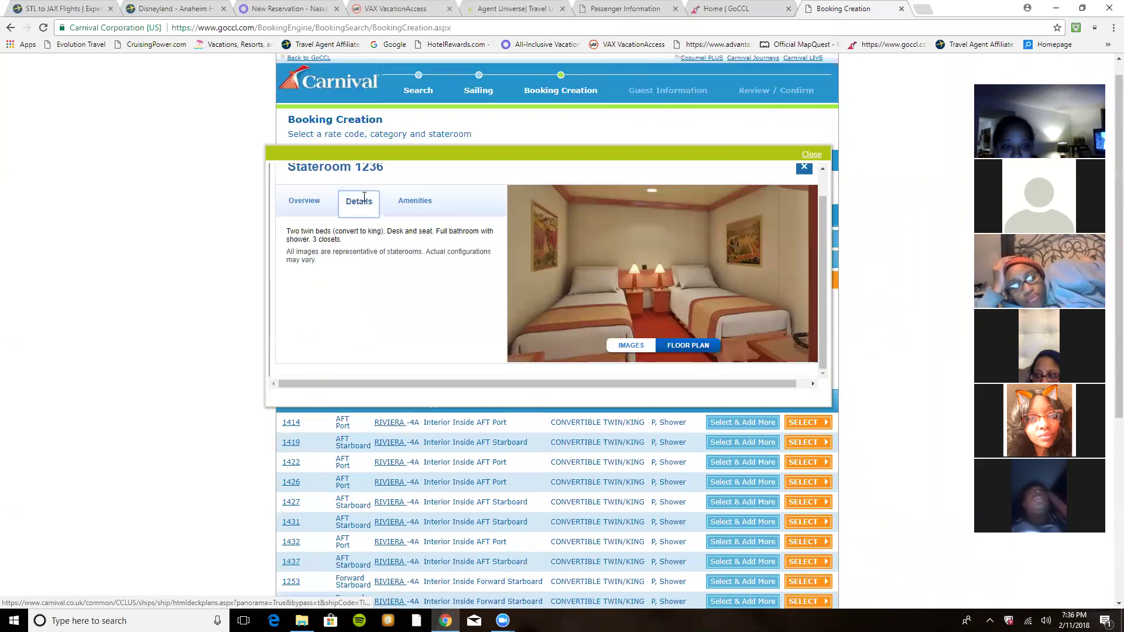
click(412, 197)
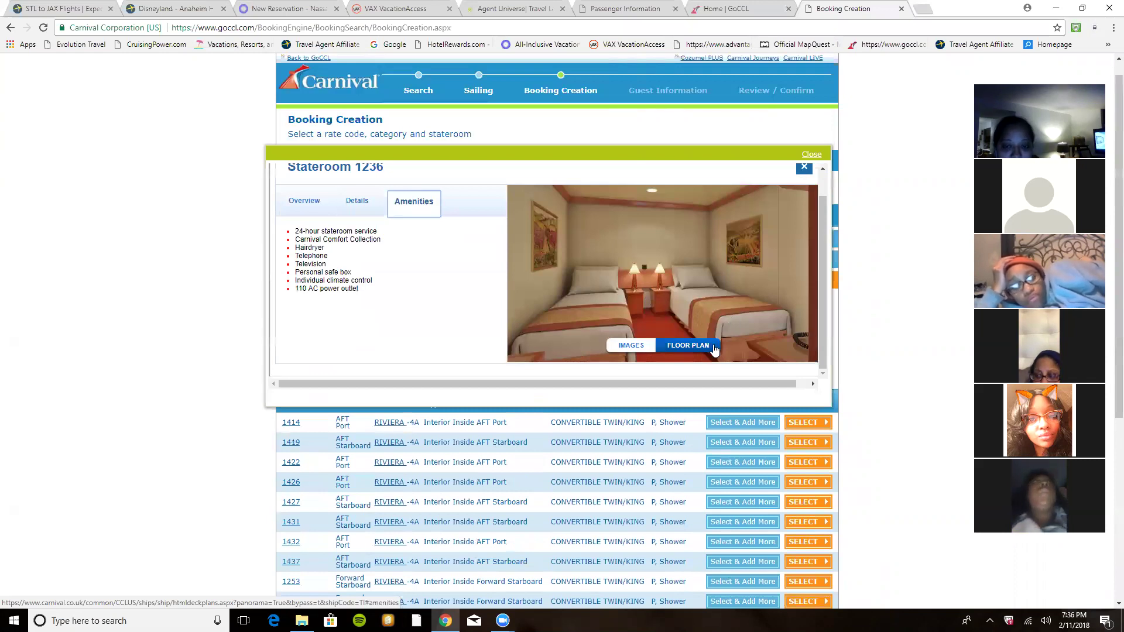
click(679, 346)
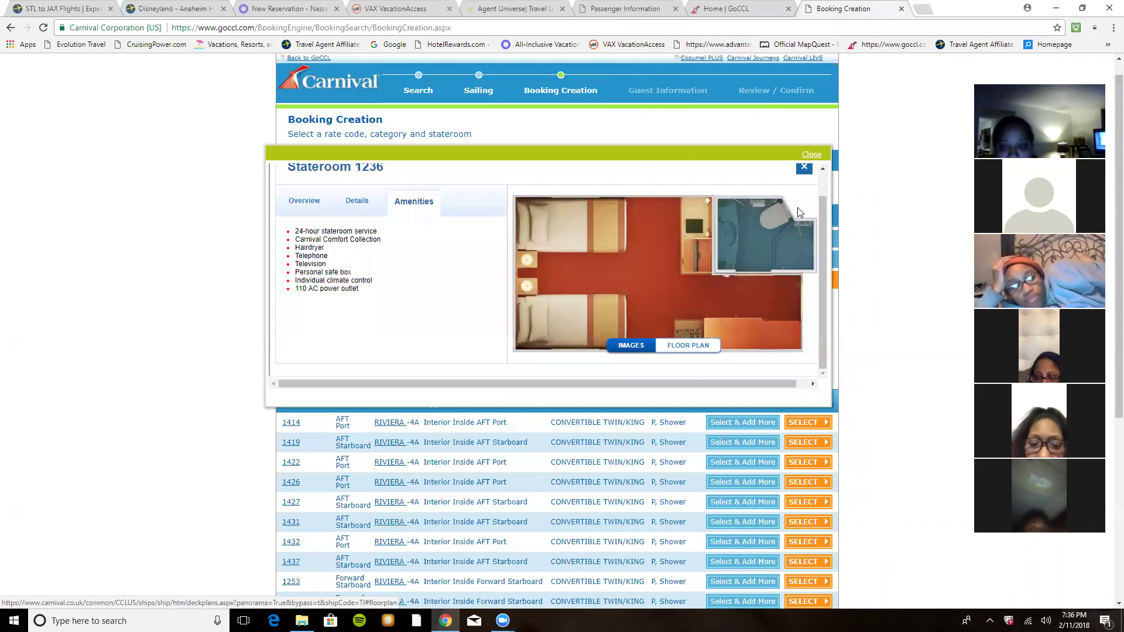
click(812, 155)
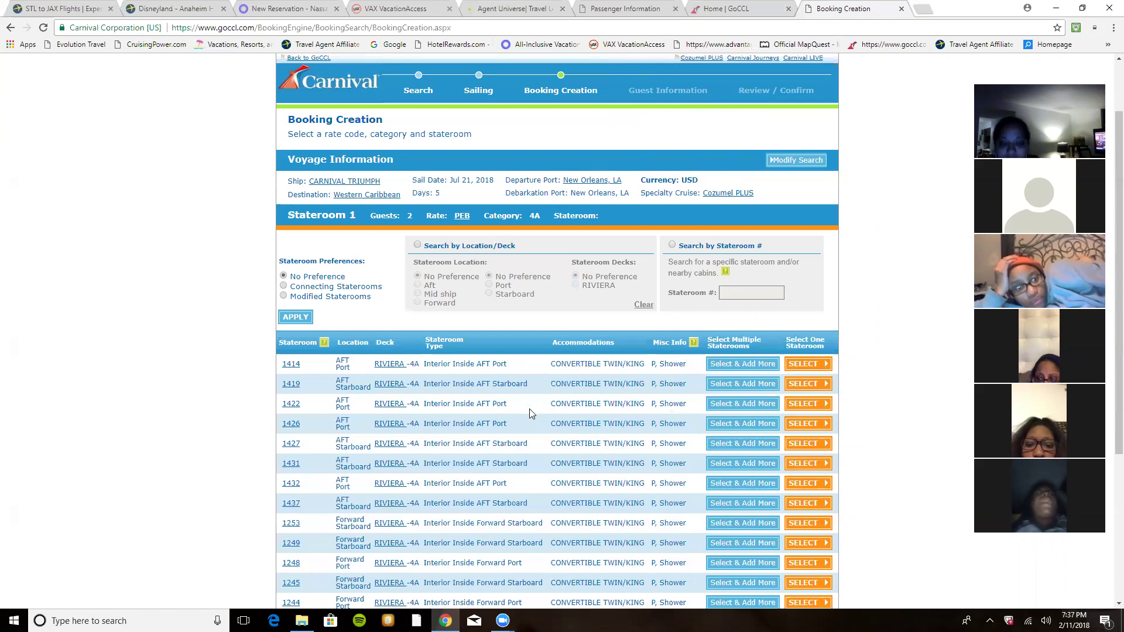
- Select stateroom 1241, an interior forward starboard cabin on the Riviera deck, for the booking
scroll(529, 409, down, 2)
scroll(402, 436, down, 2)
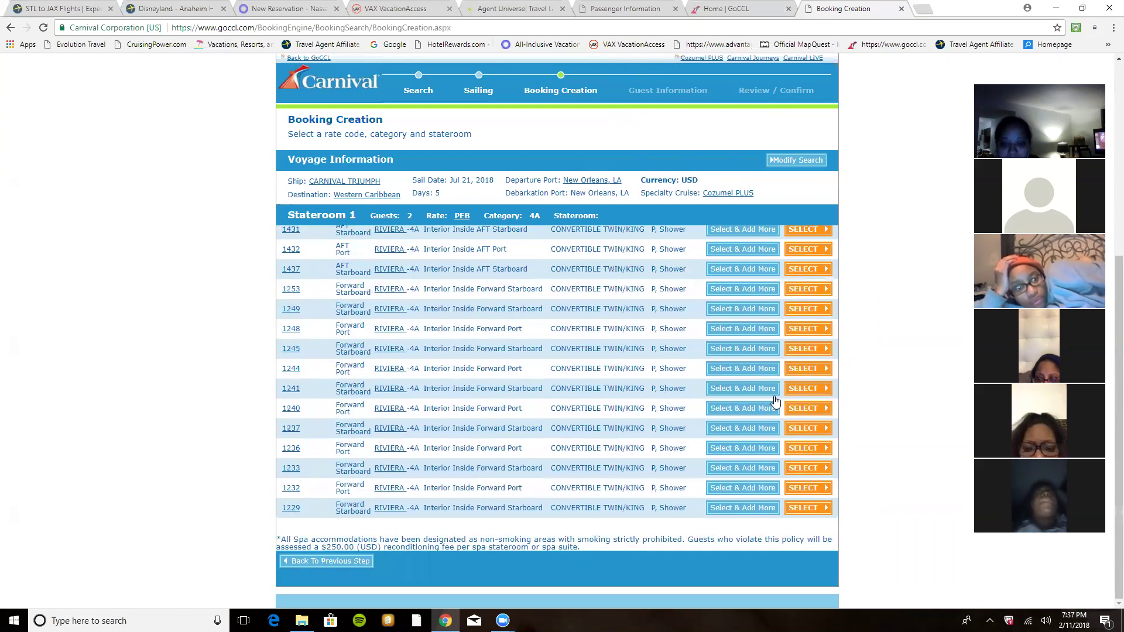
click(801, 391)
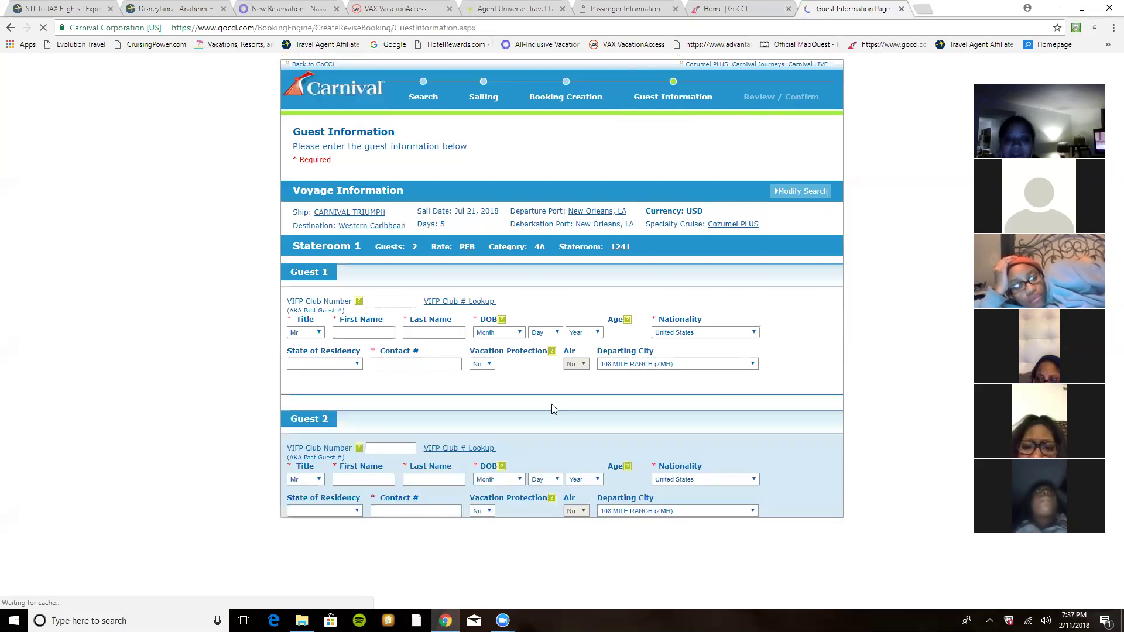
- Review the guest information form down to the dining request, dining cross reference and gratuities sections
scroll(589, 391, down, 3)
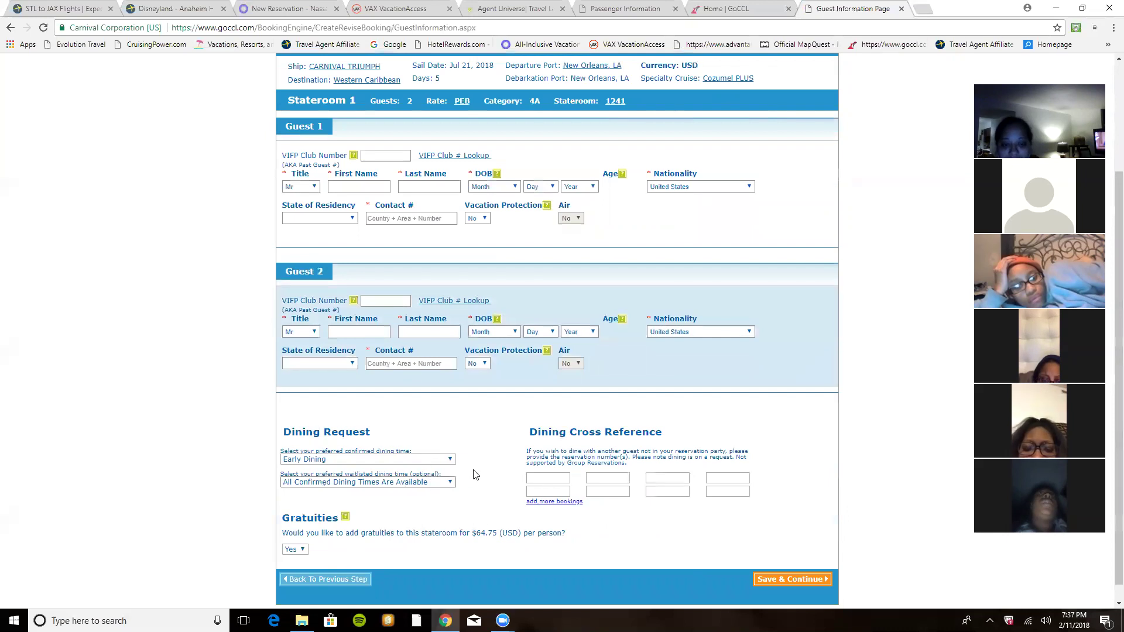
scroll(474, 475, down, 1)
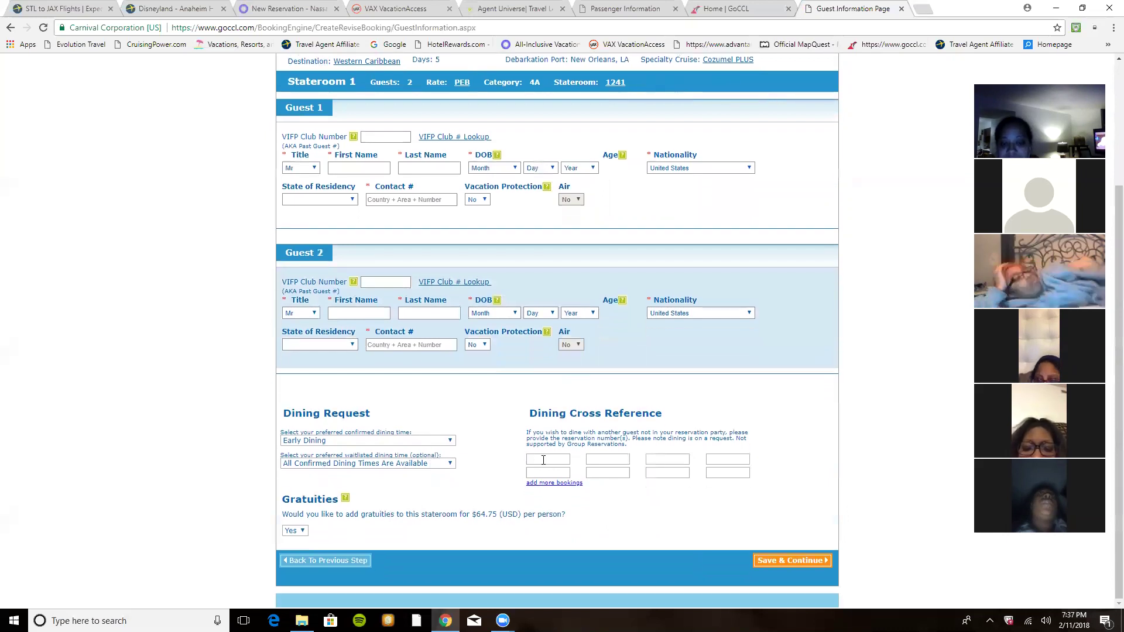
click(544, 461)
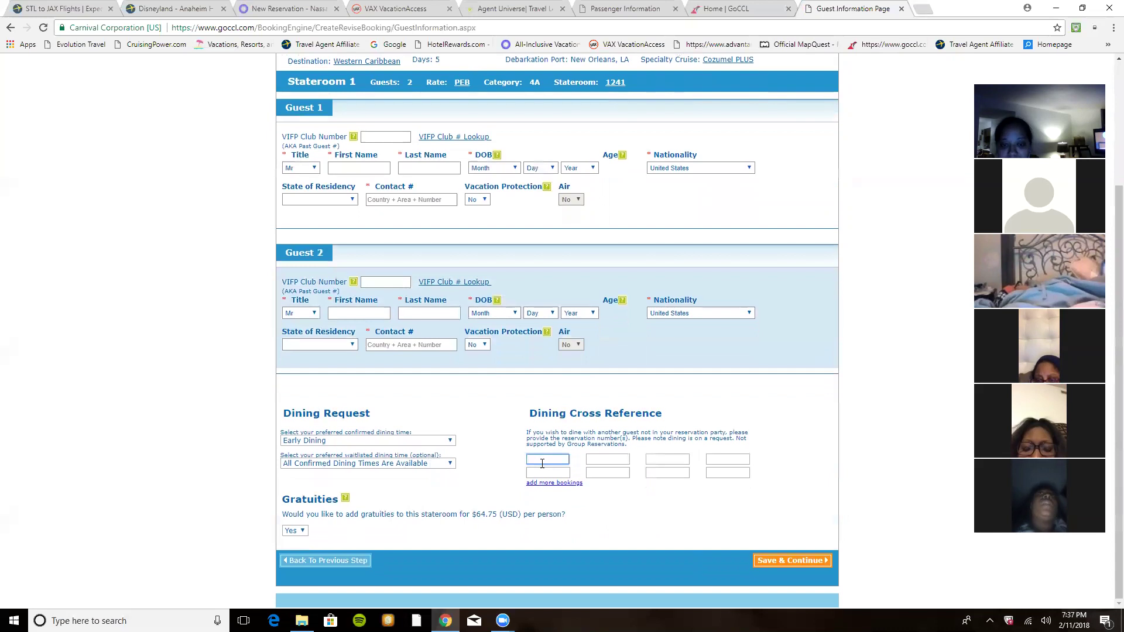
click(549, 473)
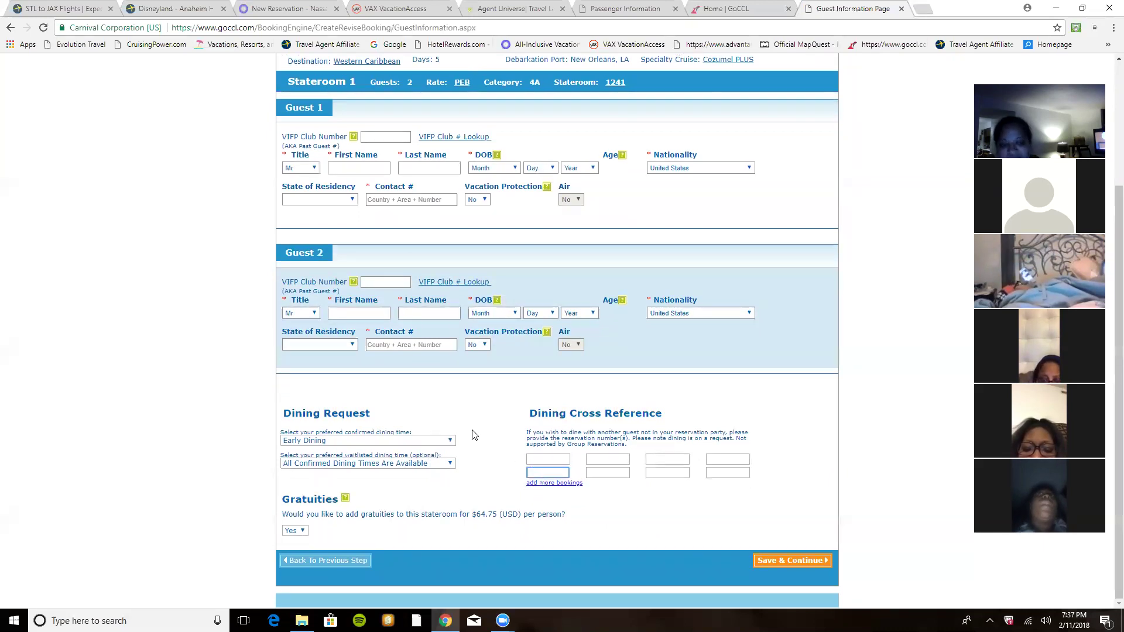
- Open carnival.com in a new browser tab and go to its account login page
click(920, 10)
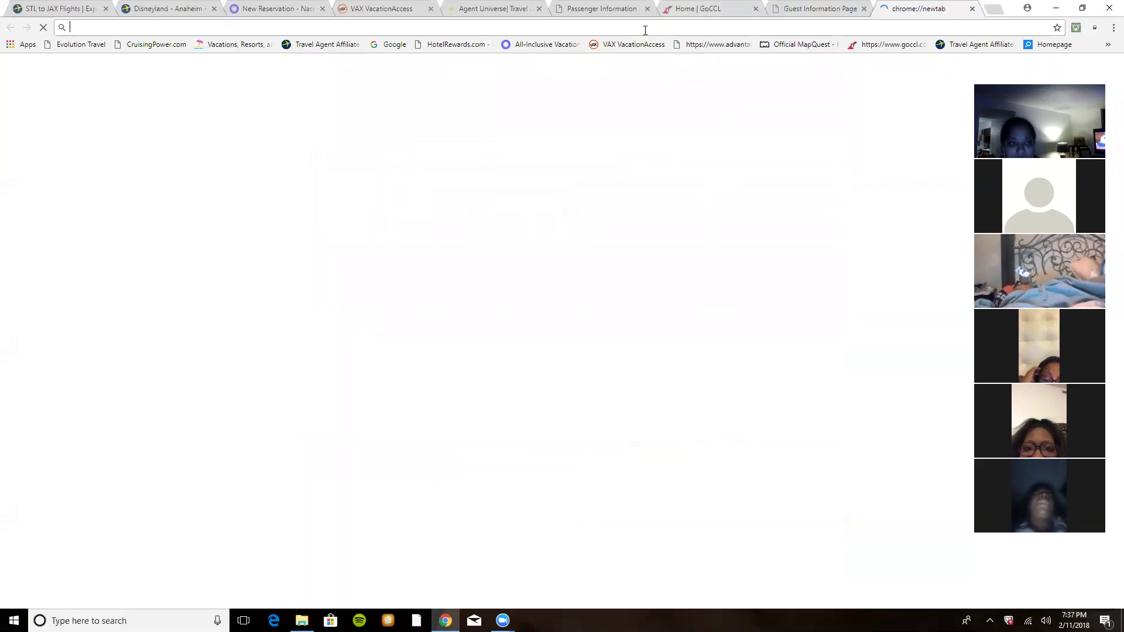
text(car)
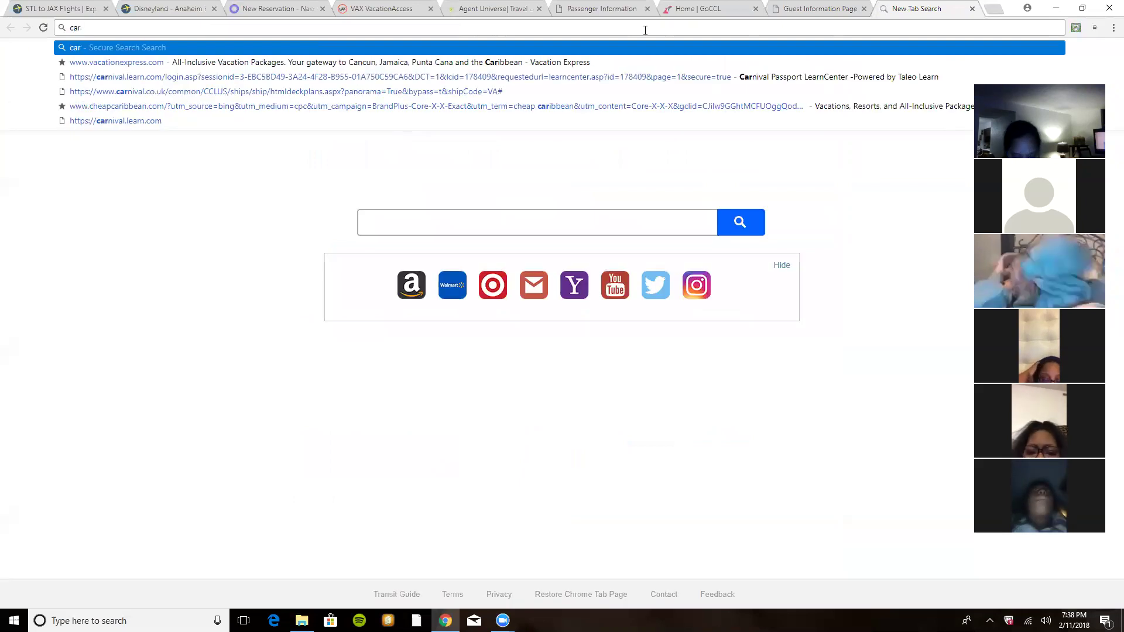
text(nival)
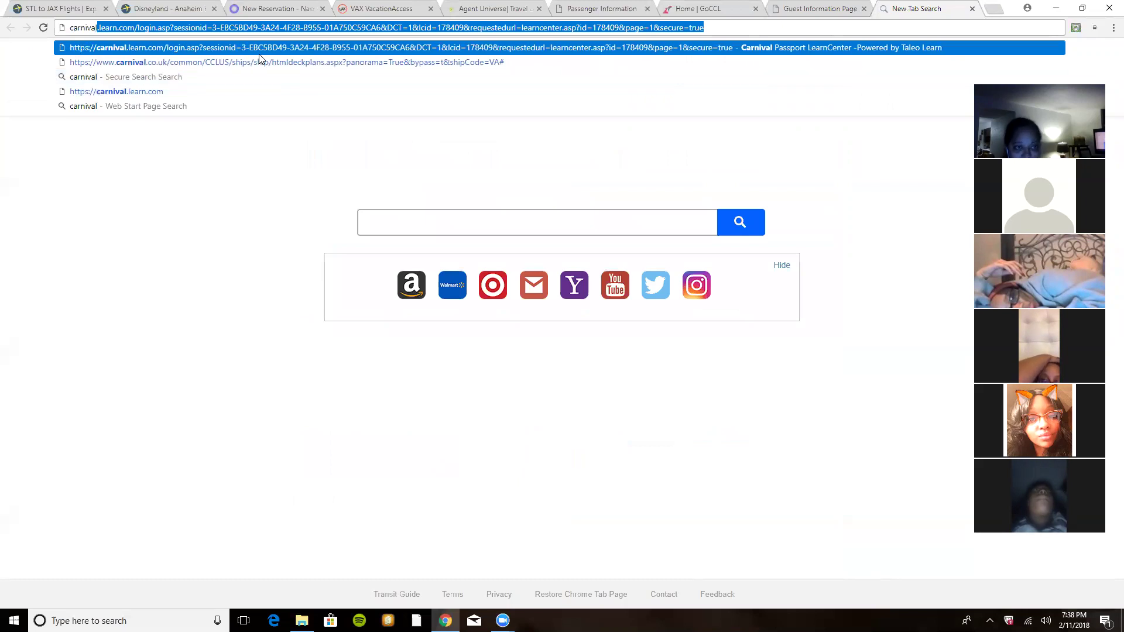
text(.com)
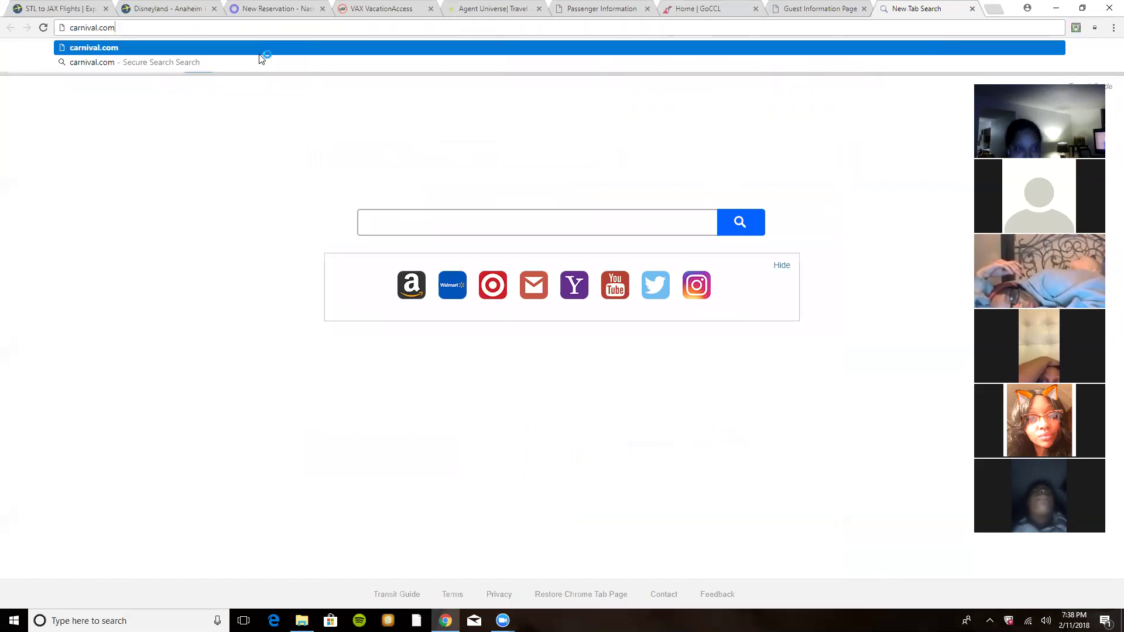
key(Return)
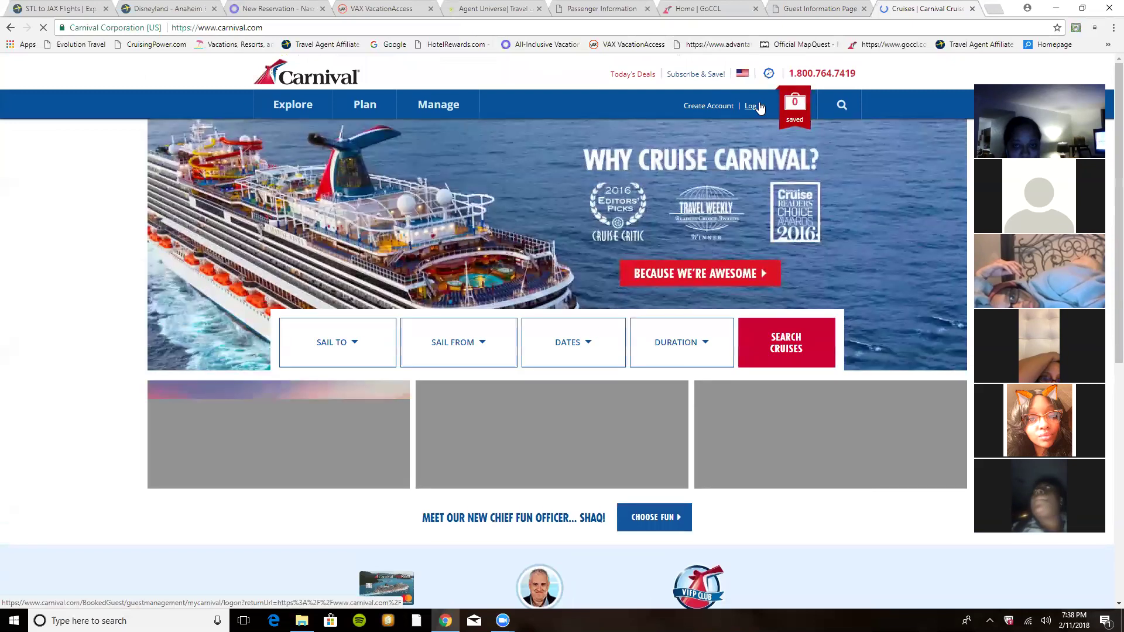
click(761, 107)
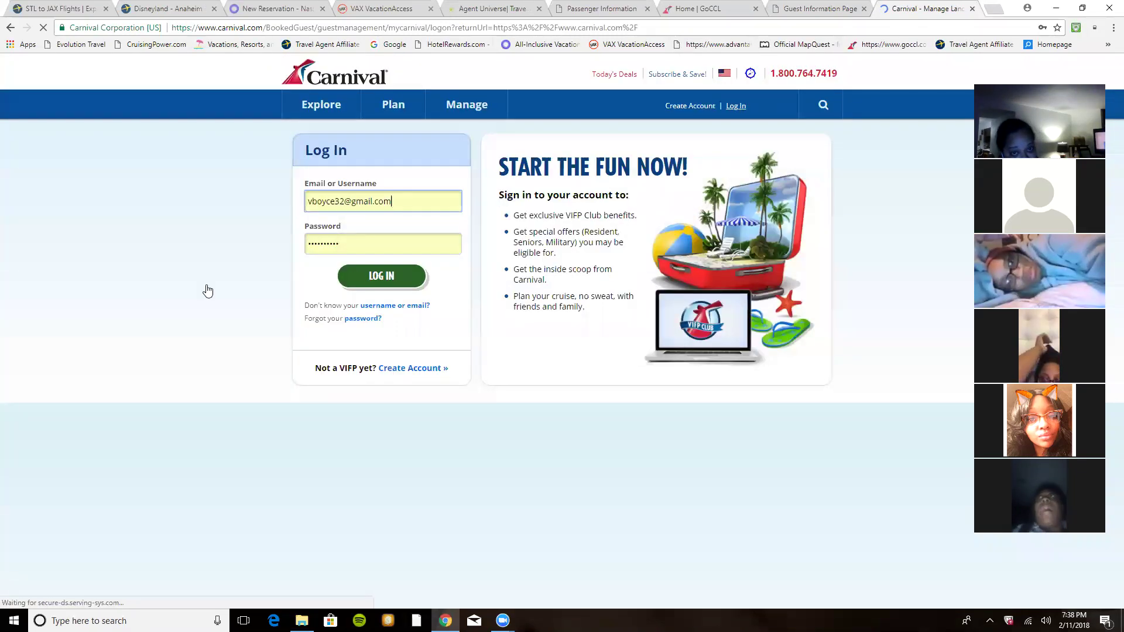
- Try to log in to the Carnival account with the saved credentials, and close that browser tab
click(391, 276)
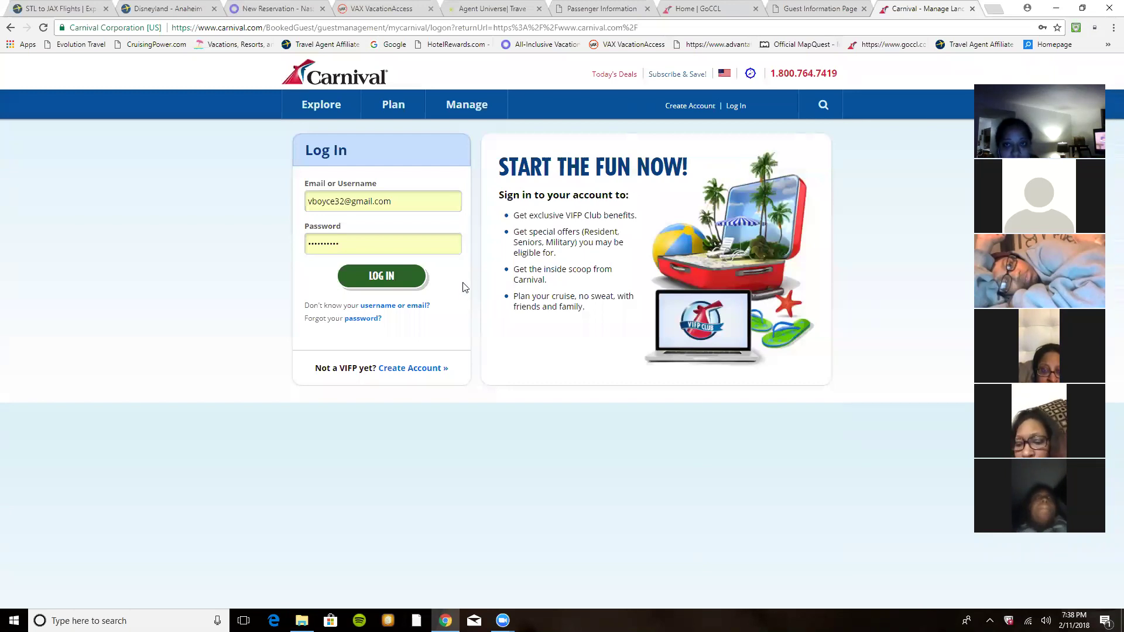
click(395, 281)
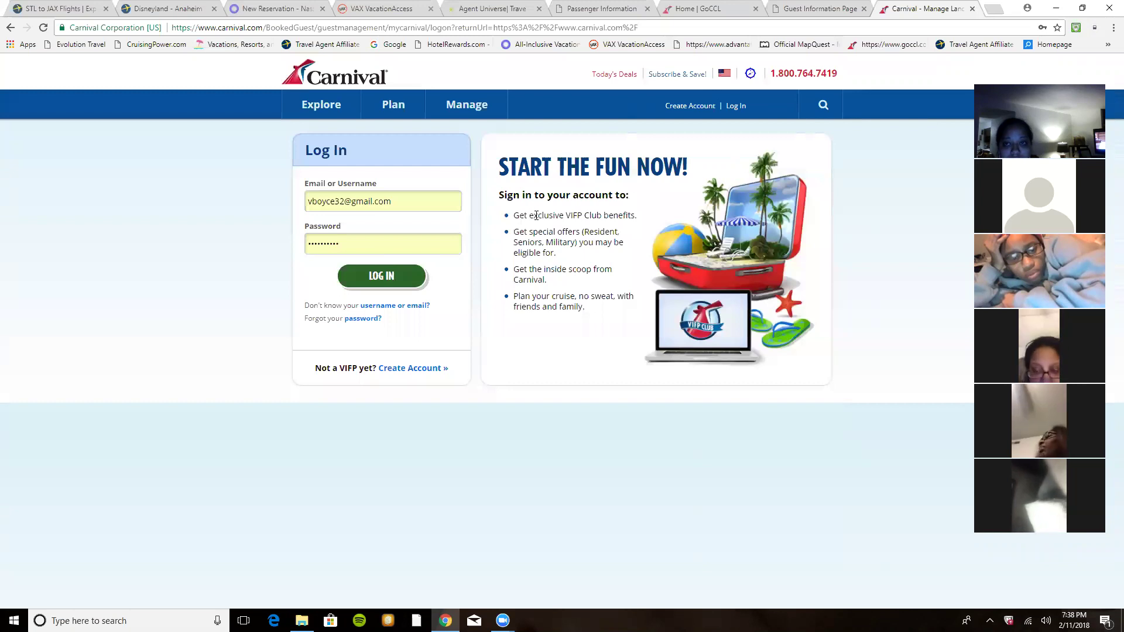
click(428, 236)
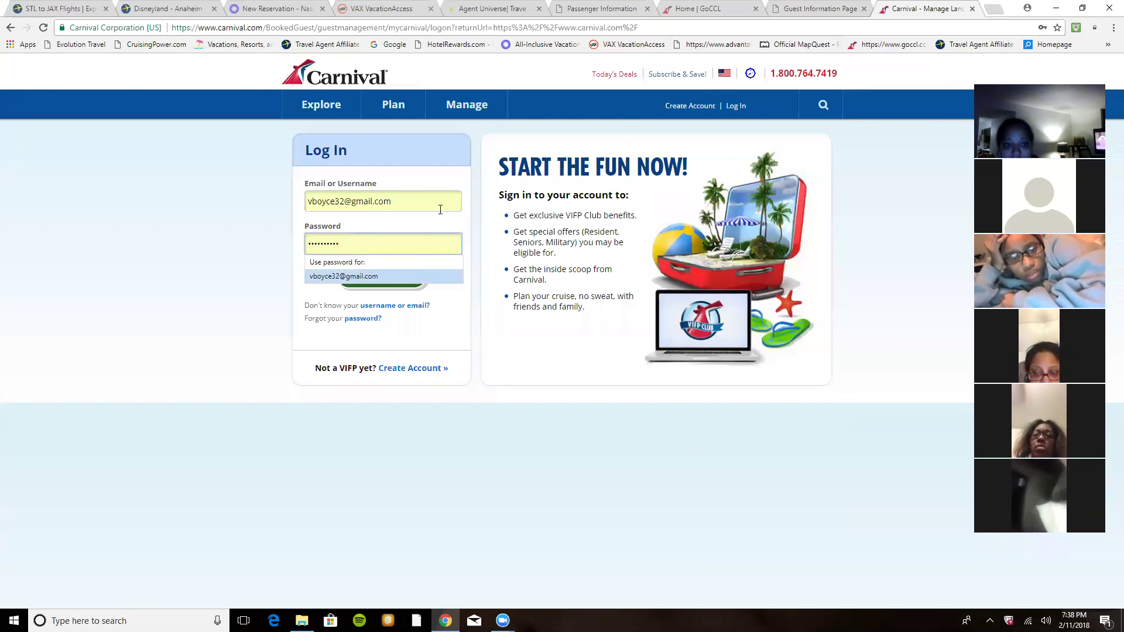
click(439, 201)
click(398, 275)
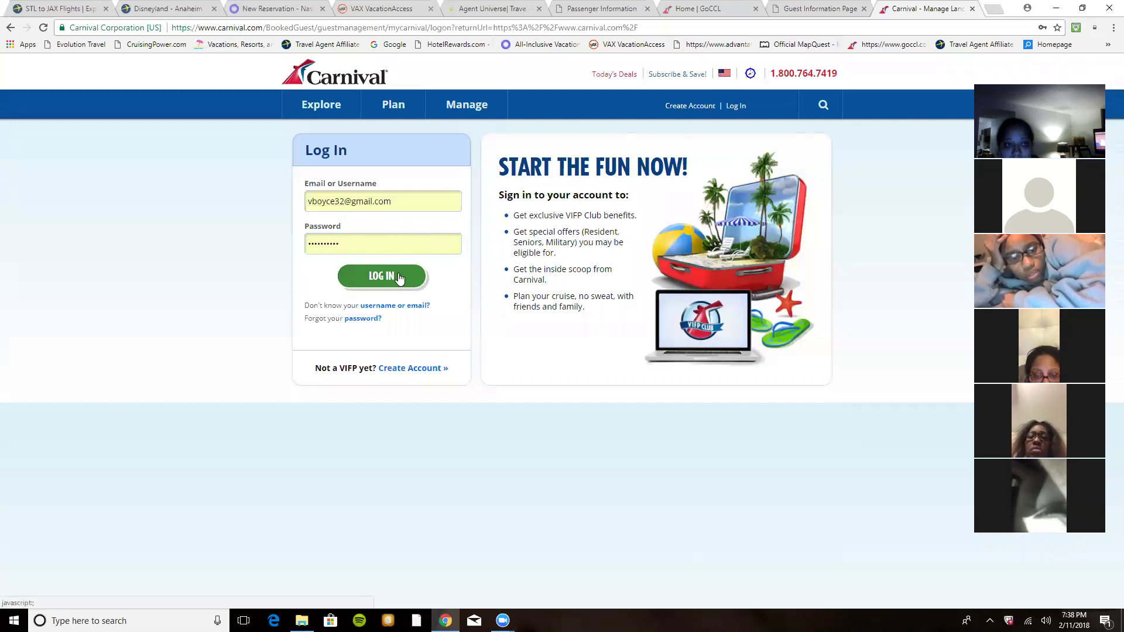
click(401, 276)
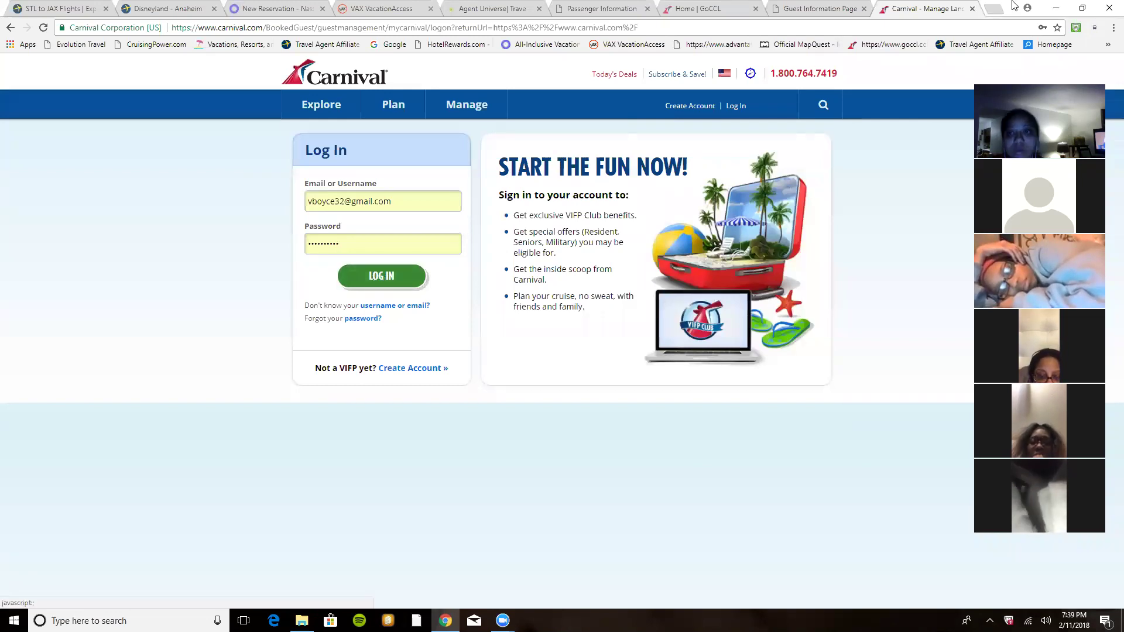
click(377, 279)
click(971, 9)
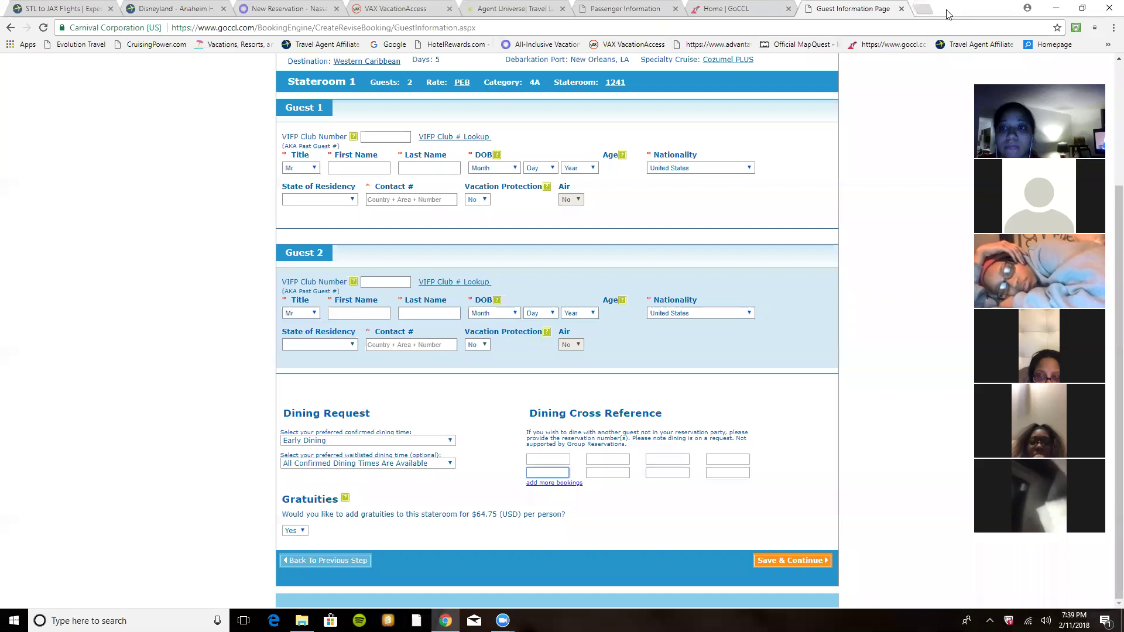
- Reopen carnival.com in a fresh browser tab and bring up the account login form
key(ctrl+t)
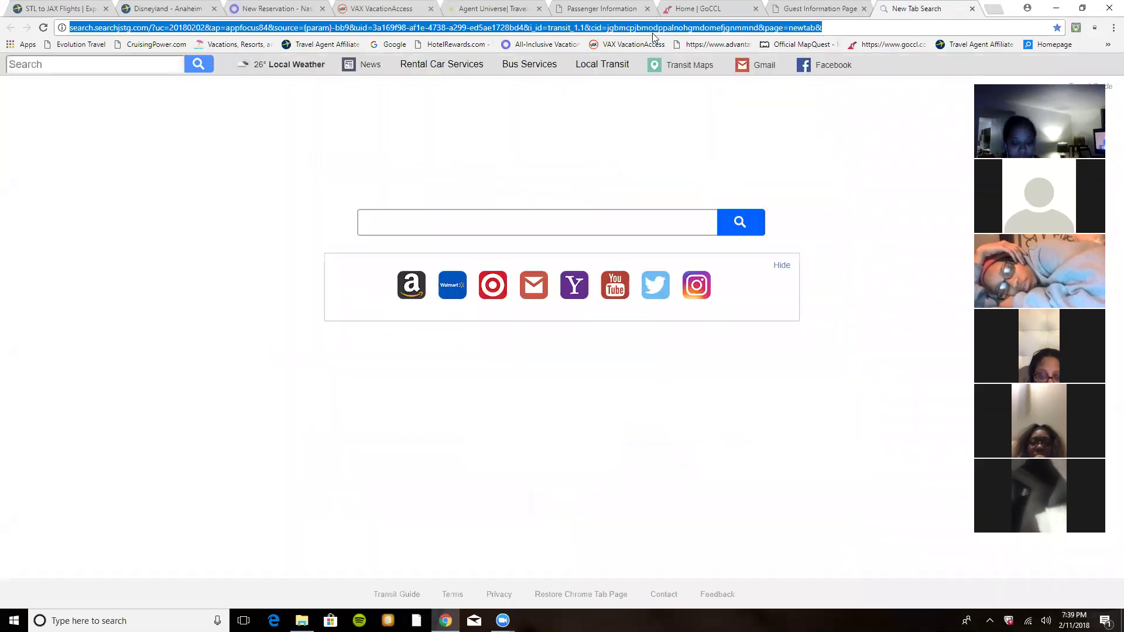
text(car)
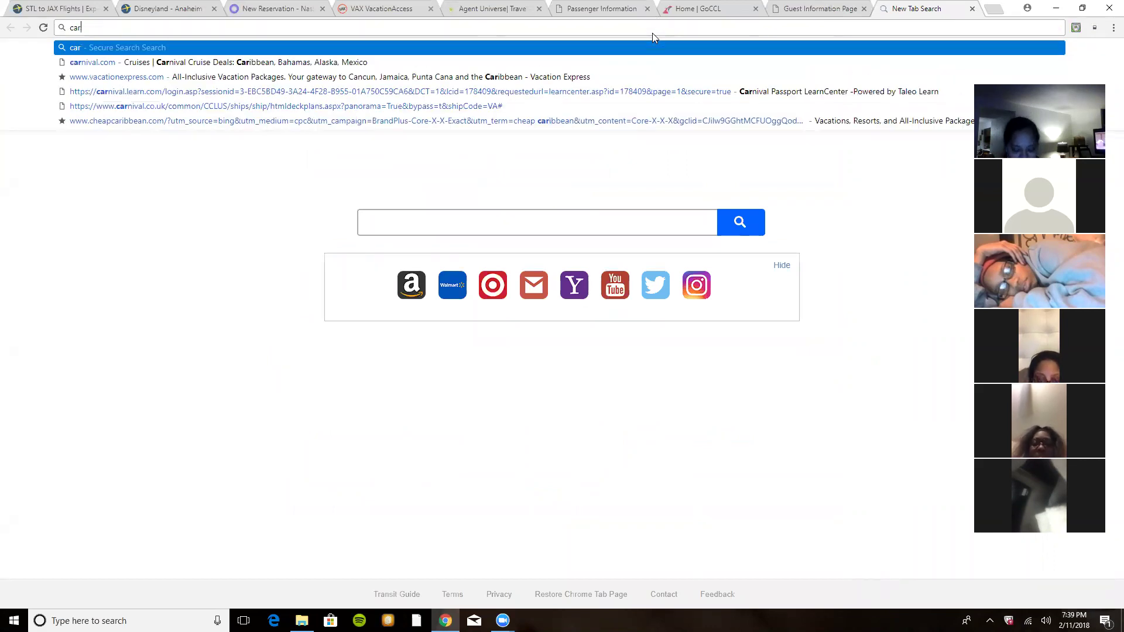
text(n)
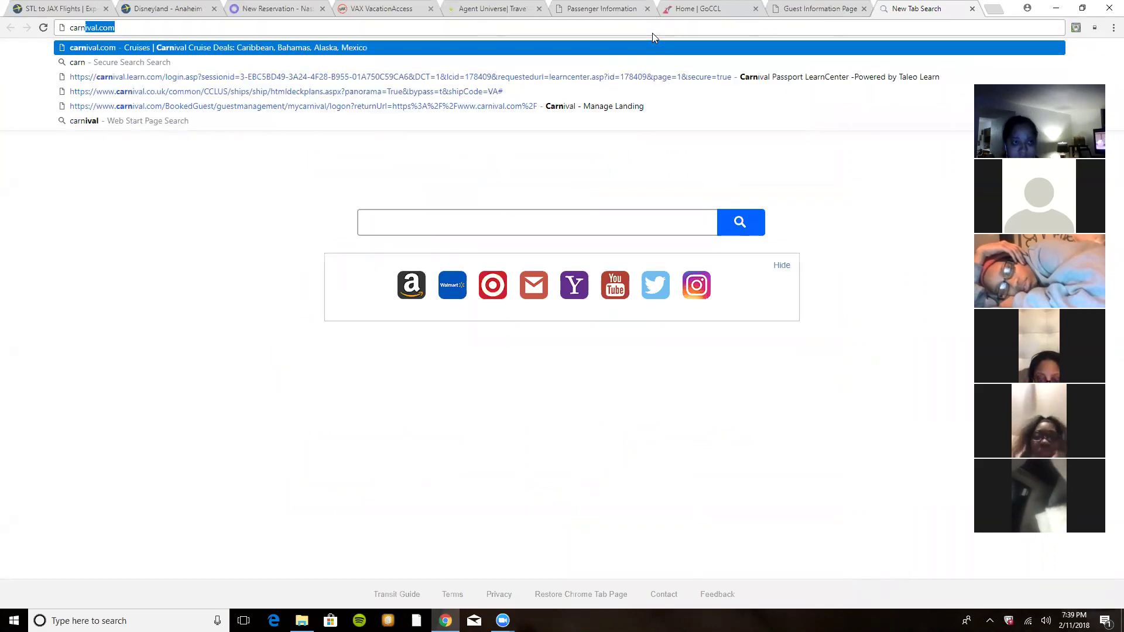
key(Return)
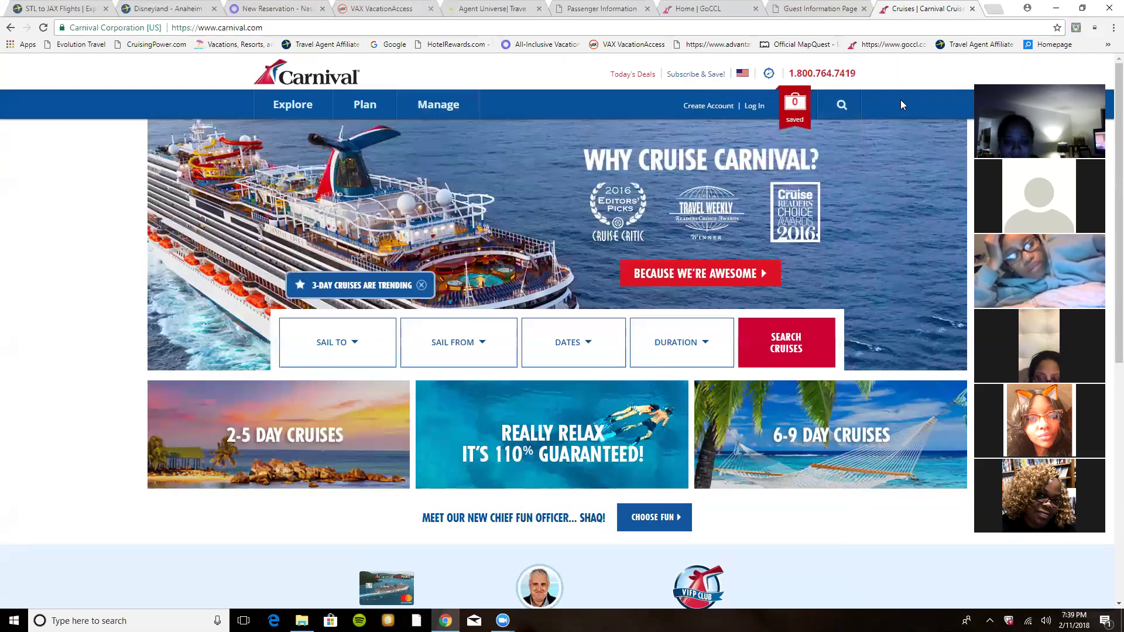
click(752, 108)
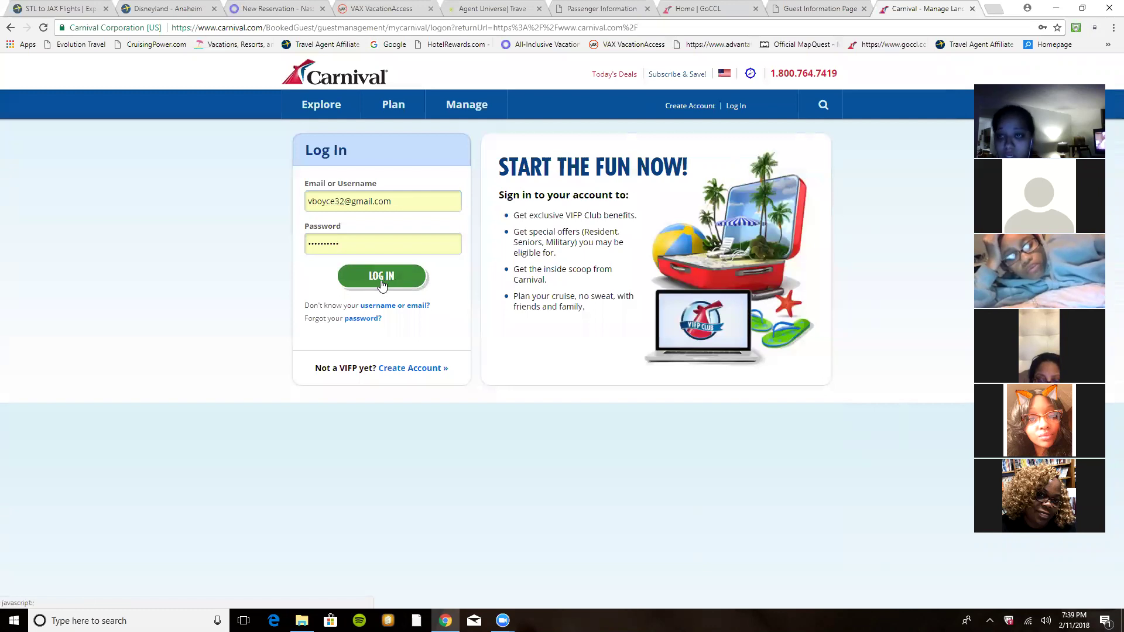
- Check the GoCCL home page and return to the booking's guest information form to look over the guest fields
click(707, 11)
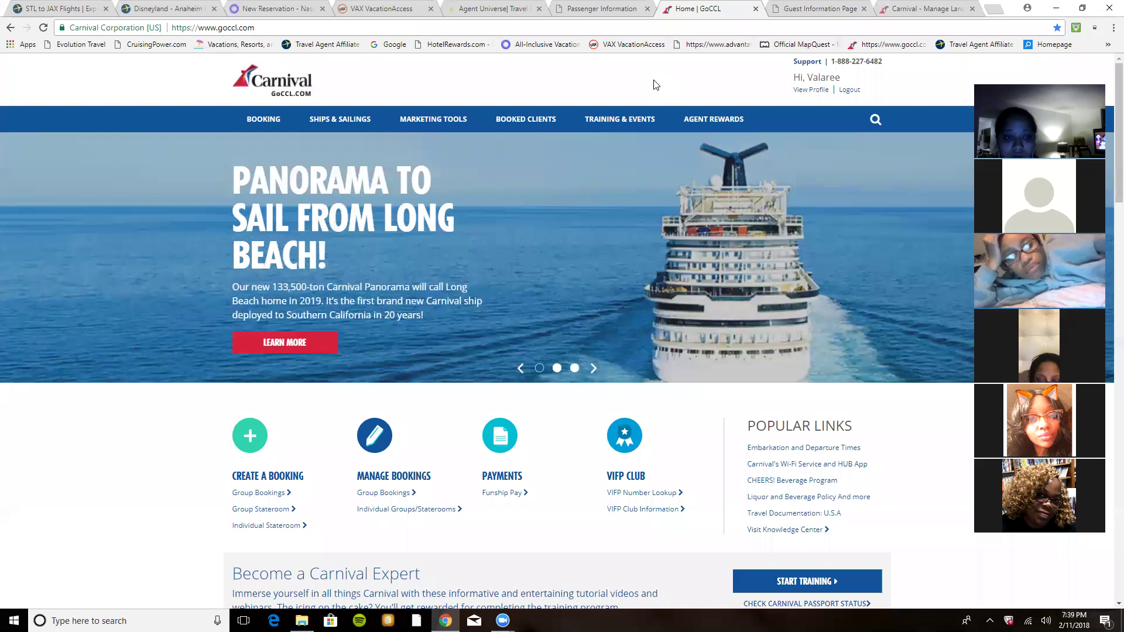
click(819, 9)
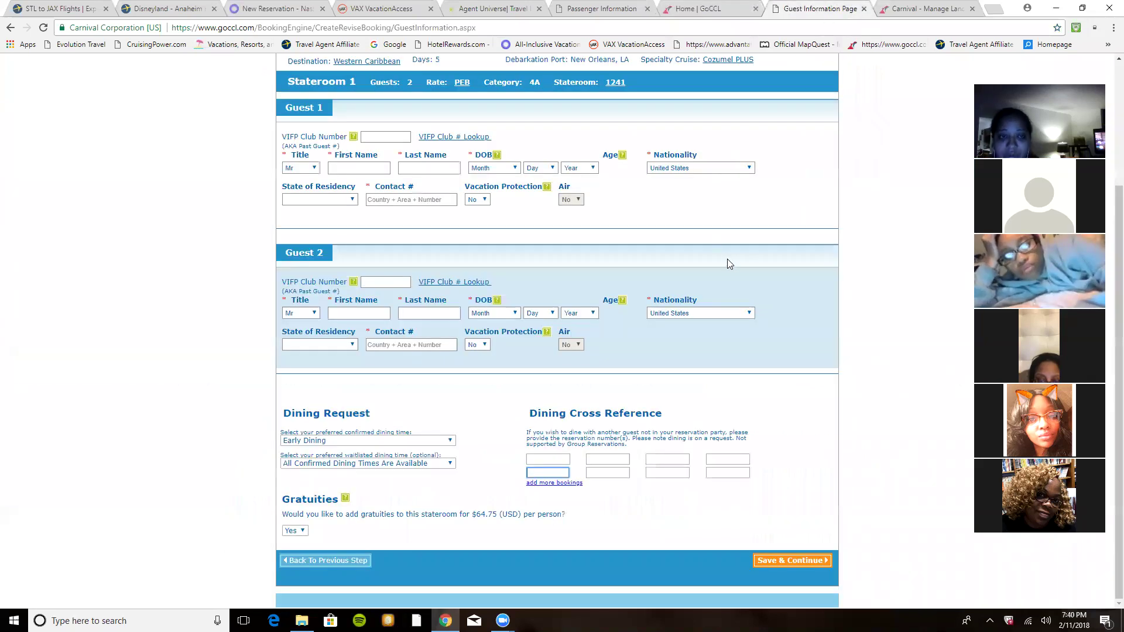
scroll(729, 259, up, 3)
scroll(730, 259, down, 2)
scroll(741, 251, up, 1)
scroll(740, 252, up, 1)
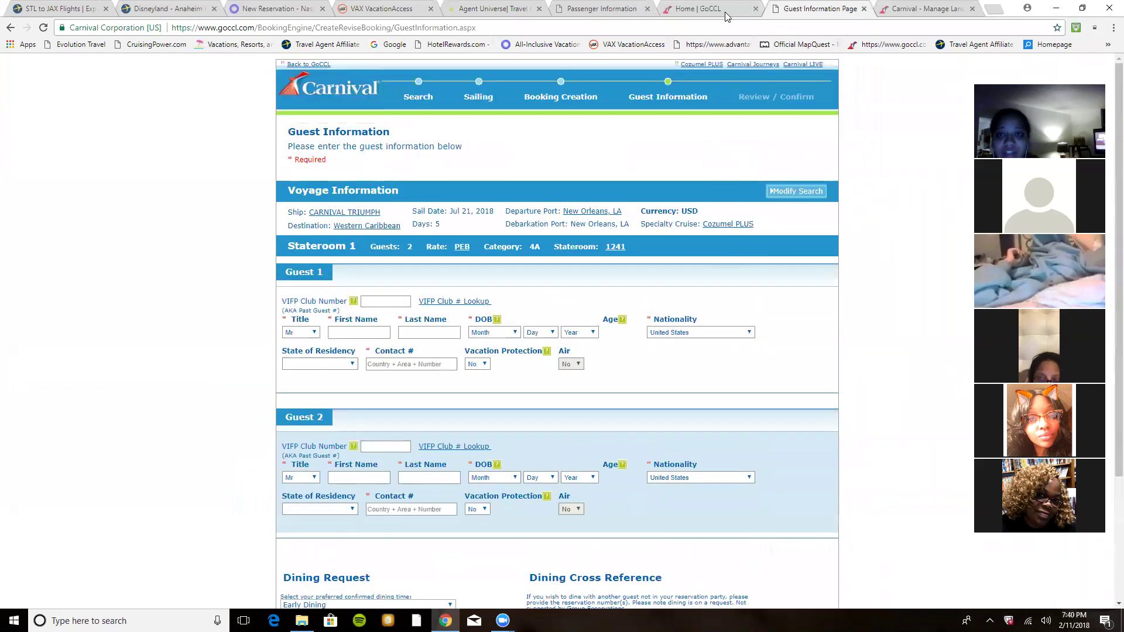
- Close the guest information page and start a new individual stateroom booking from the GoCCL home page
key(ctrl+w)
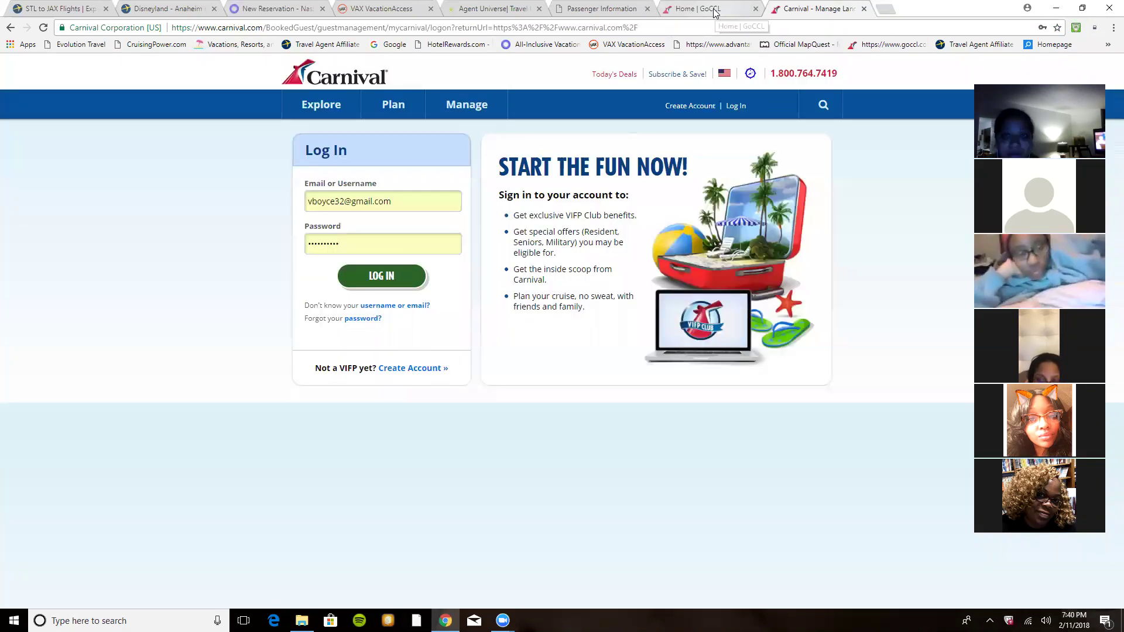
click(714, 10)
mouse_move(263, 120)
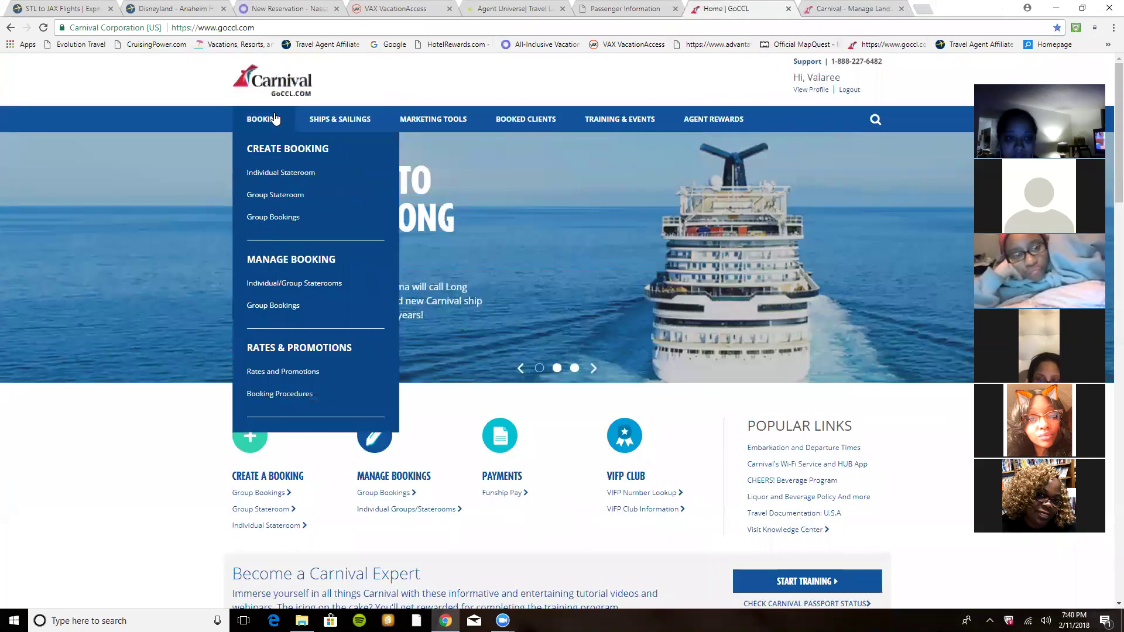
click(287, 172)
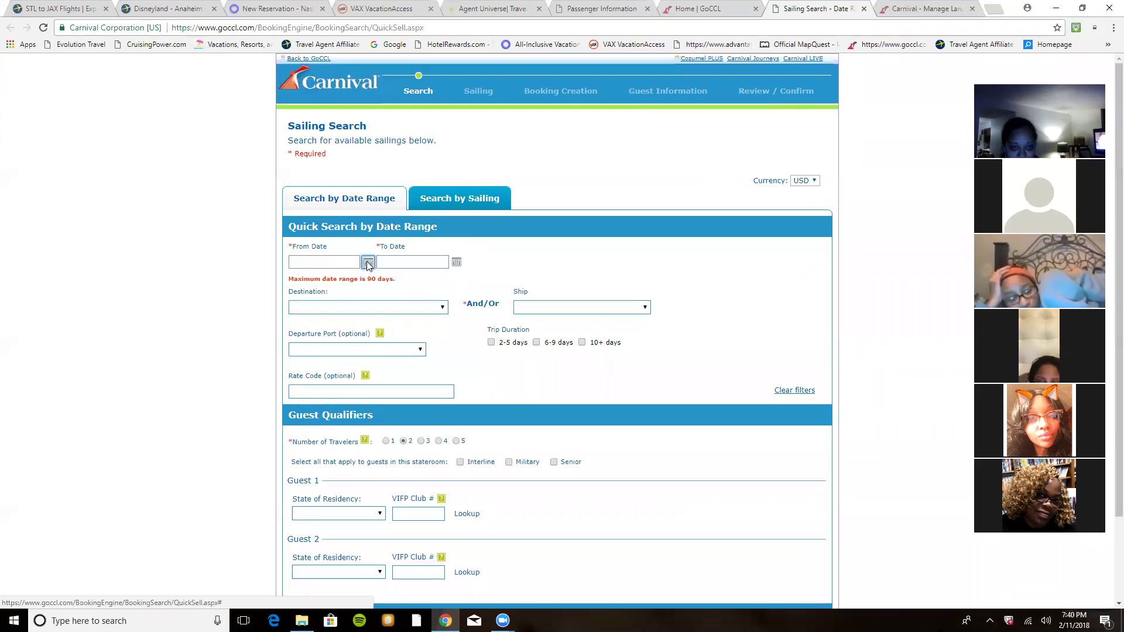
- Set the sailing search's From Date to 7/1/2018
click(368, 263)
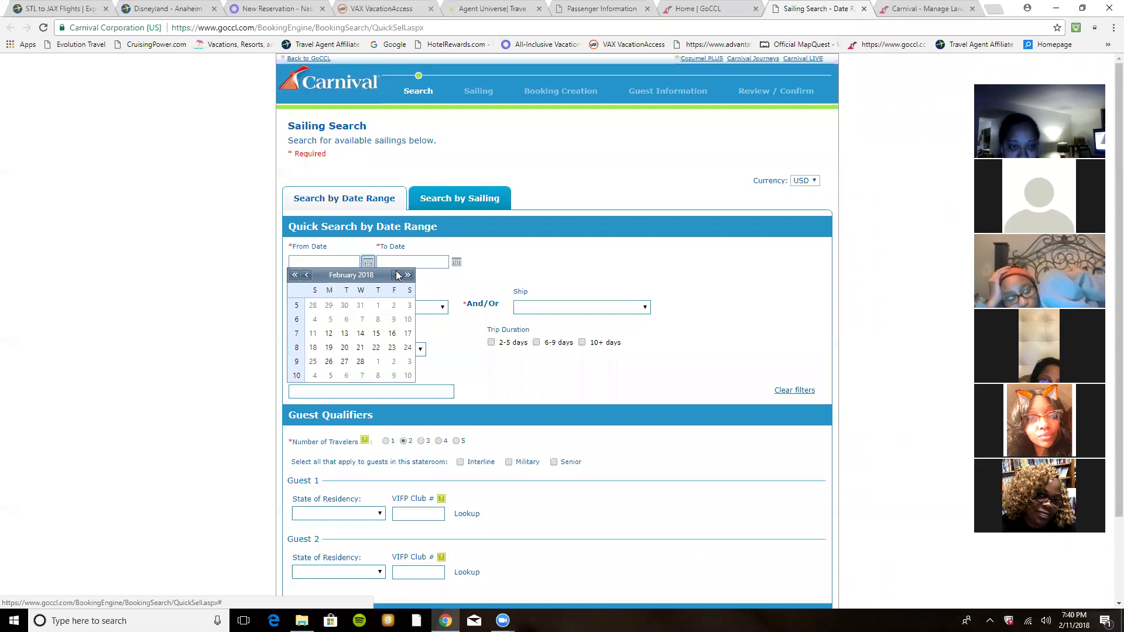
click(396, 275)
click(368, 262)
click(396, 275)
click(396, 275)
click(396, 275)
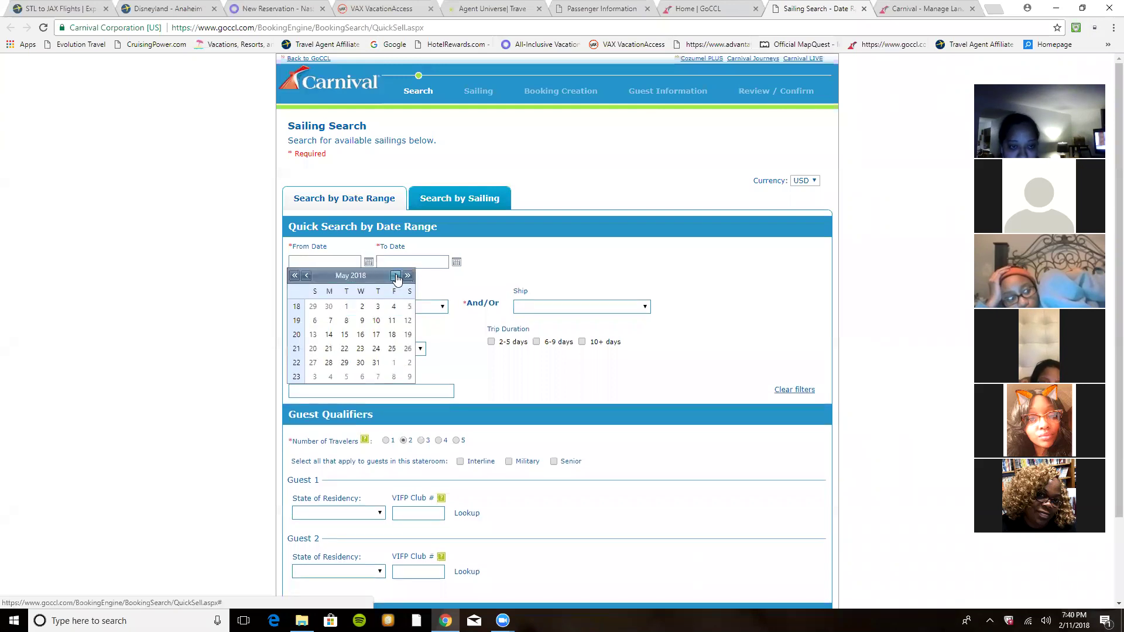
click(396, 275)
click(396, 275)
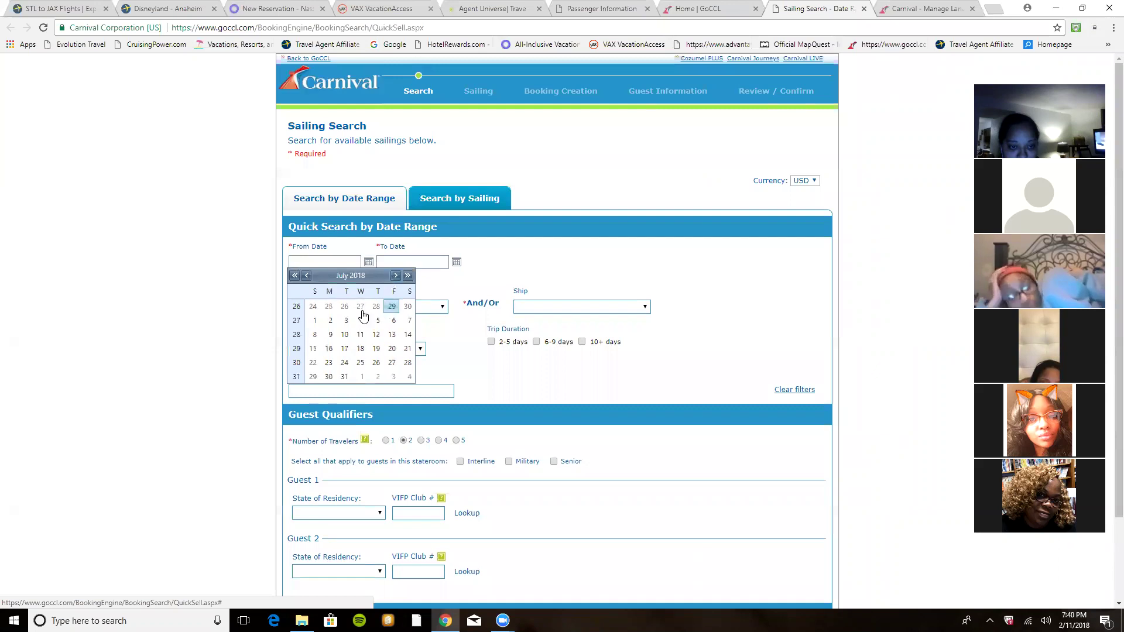
click(315, 321)
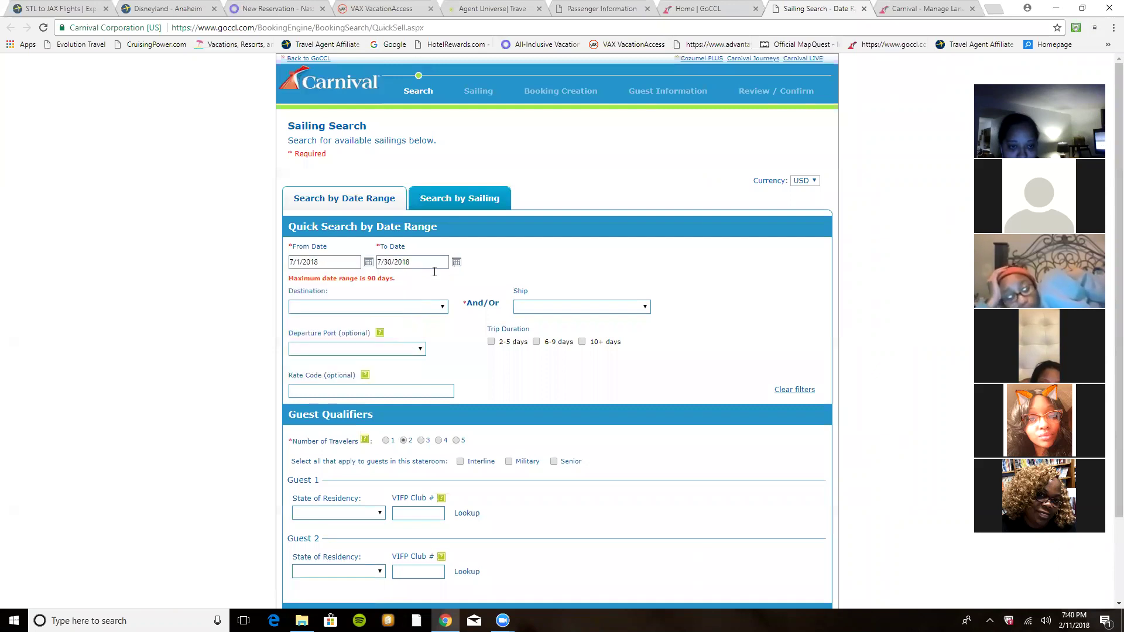
- Narrow the sailing search to the Carnival Triumph departing from New Orleans, LA
scroll(491, 303, down, 1)
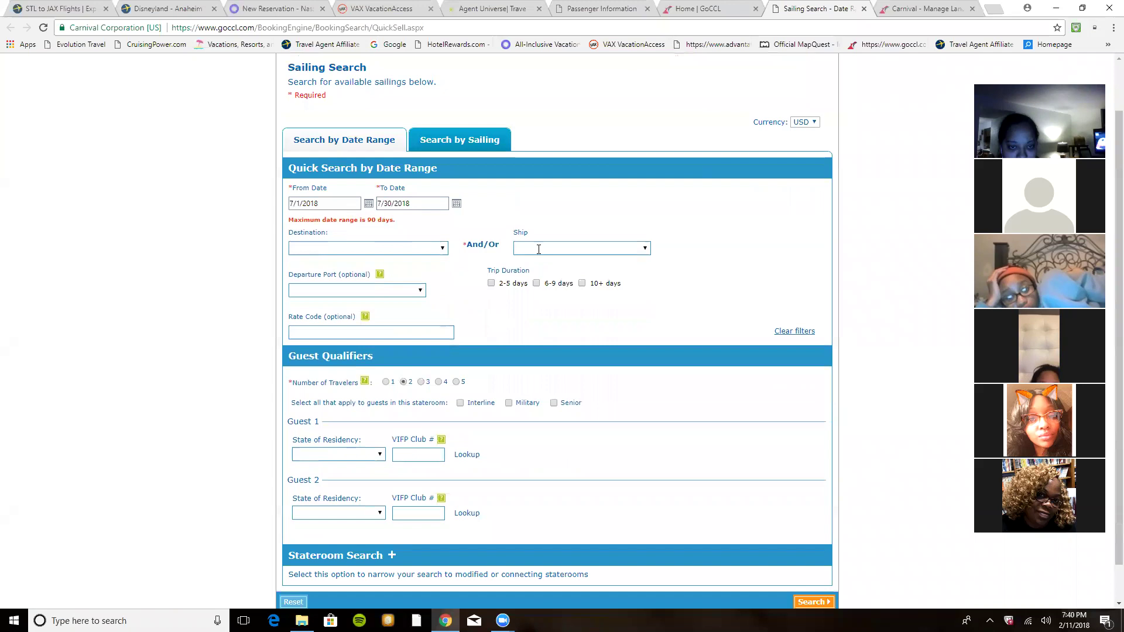
click(643, 251)
scroll(565, 444, down, 2)
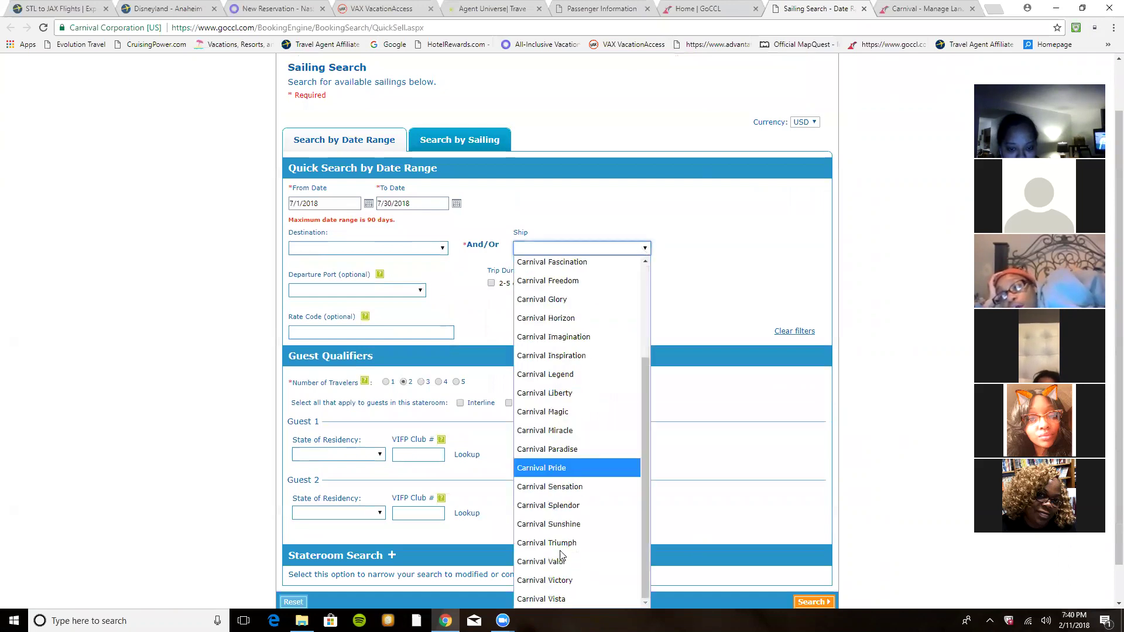
key(Return)
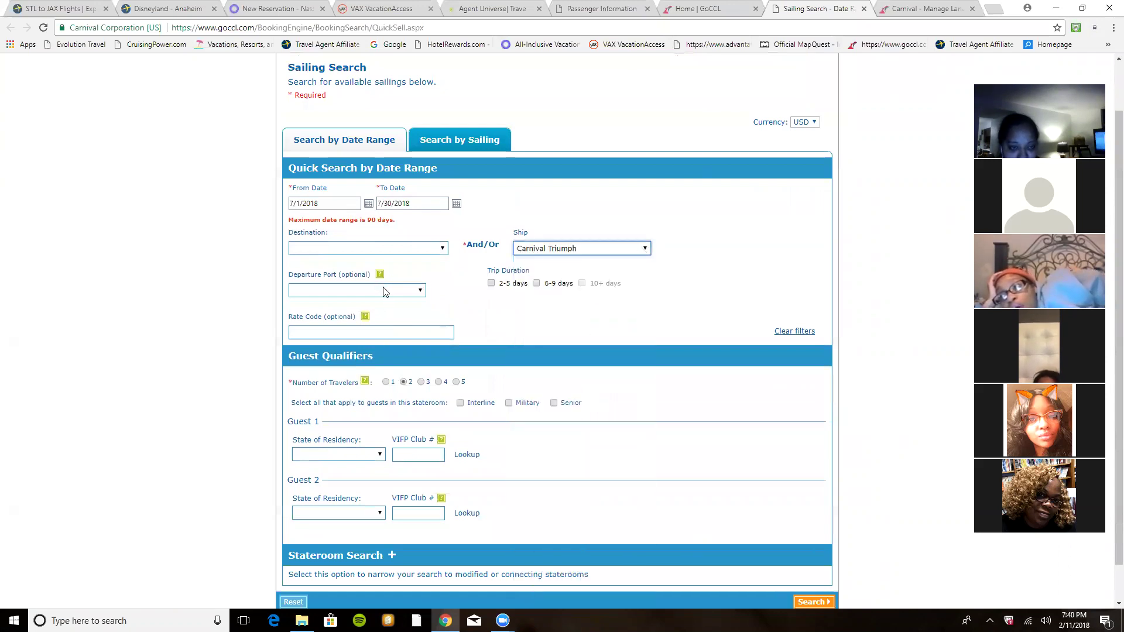
click(386, 291)
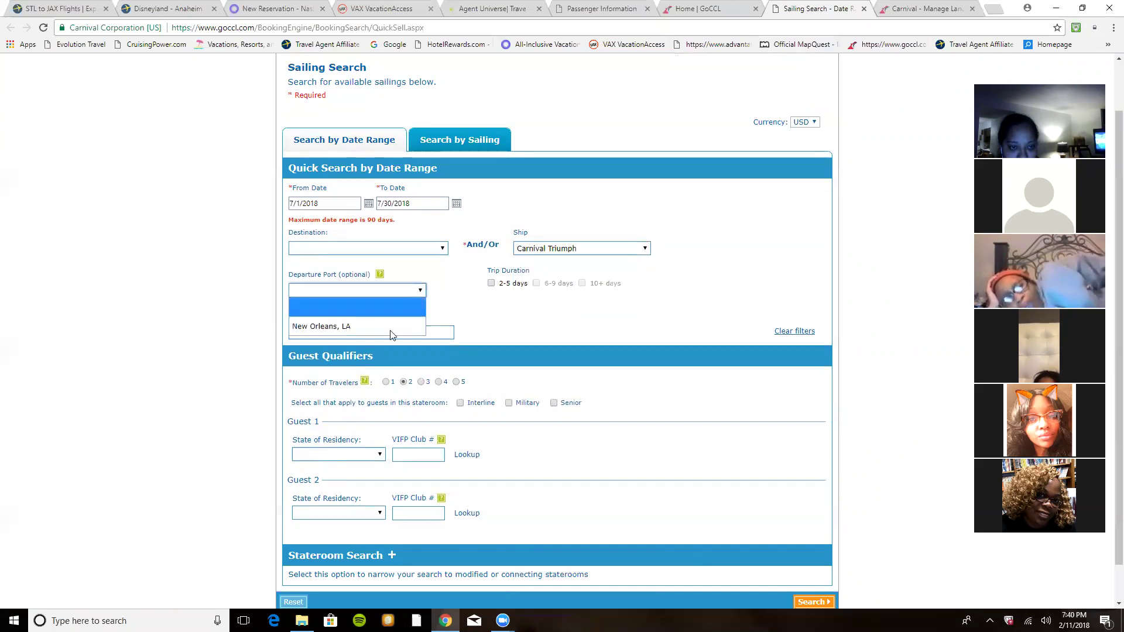
click(351, 321)
scroll(387, 383, down, 1)
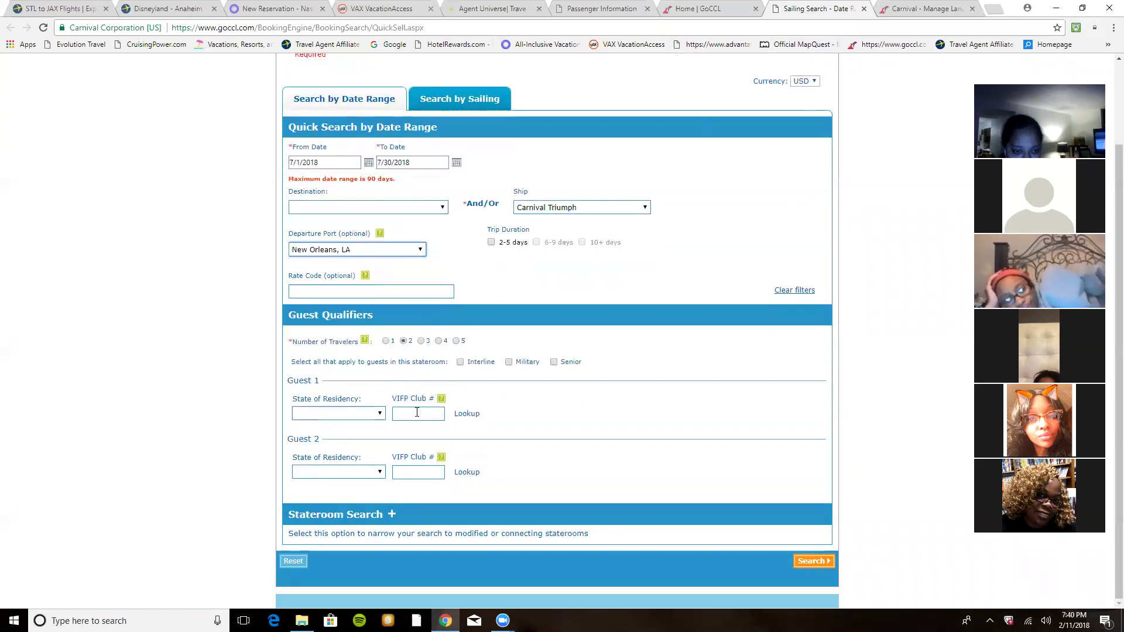
- Set Guest 1's state of residency to Missouri, enter the guest's VIFP Club number and look it up
click(379, 413)
scroll(345, 348, down, 10)
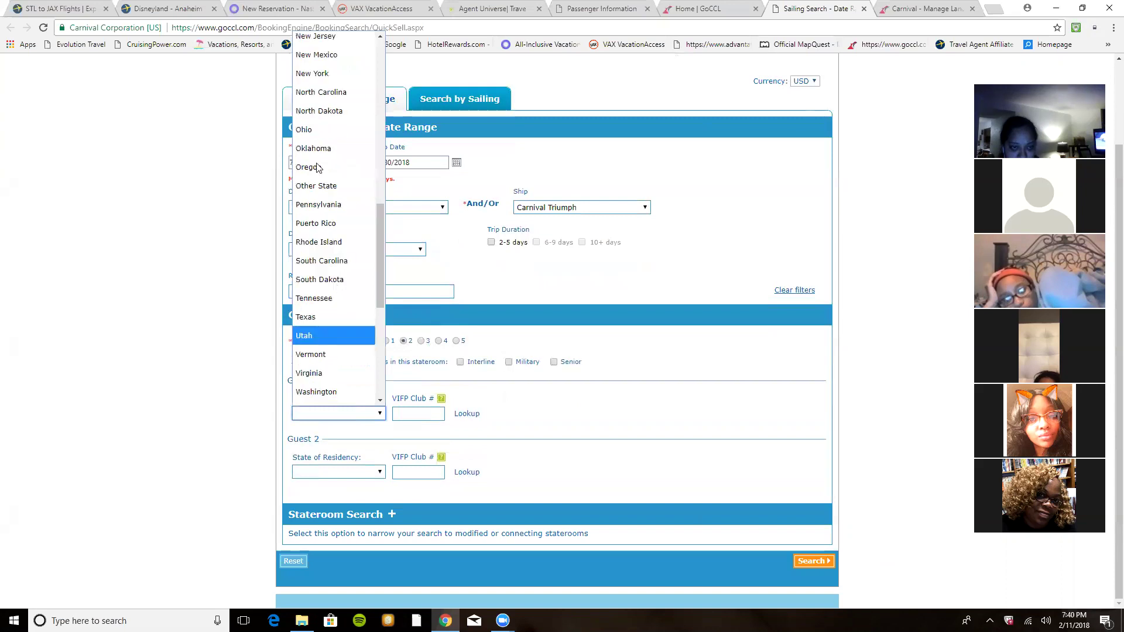
scroll(330, 159, up, 4)
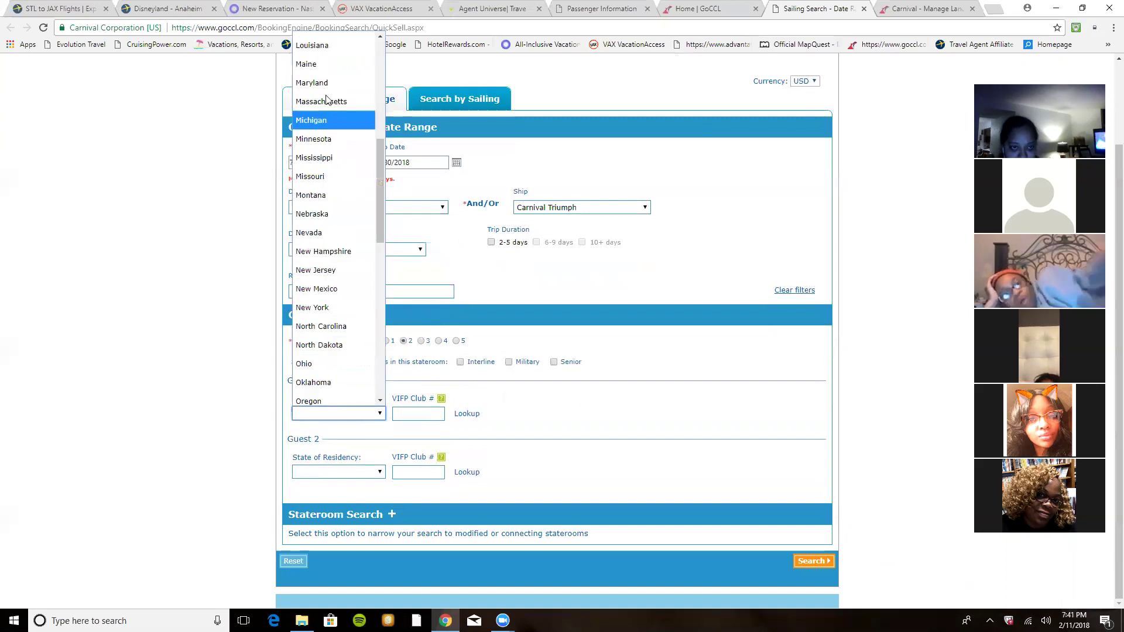
click(343, 177)
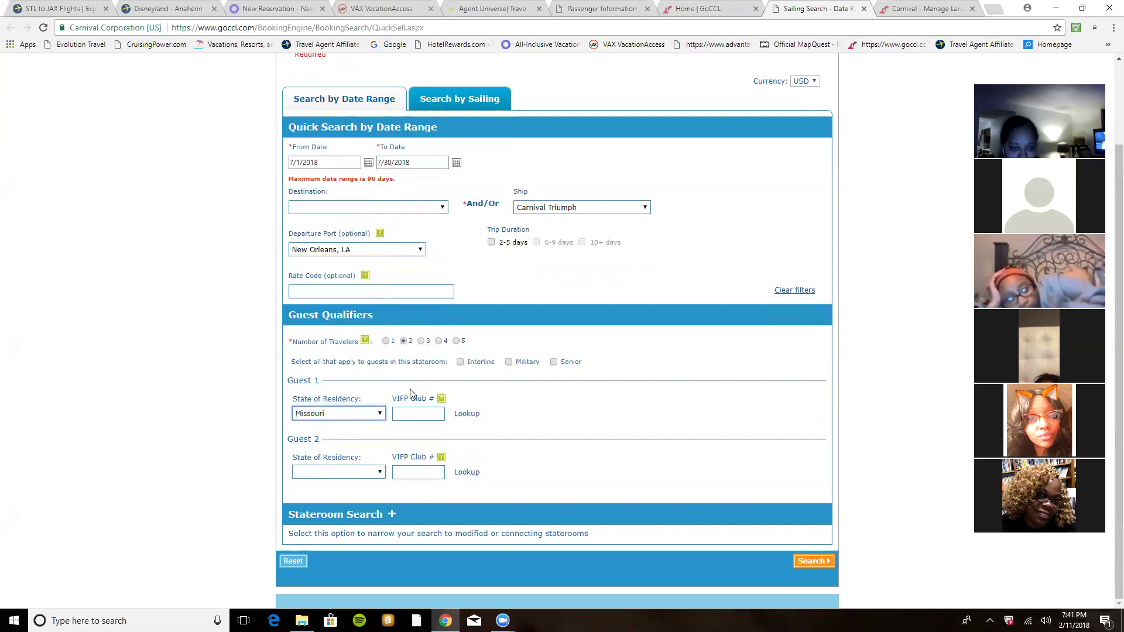
key(Tab)
text(90)
key(Down)
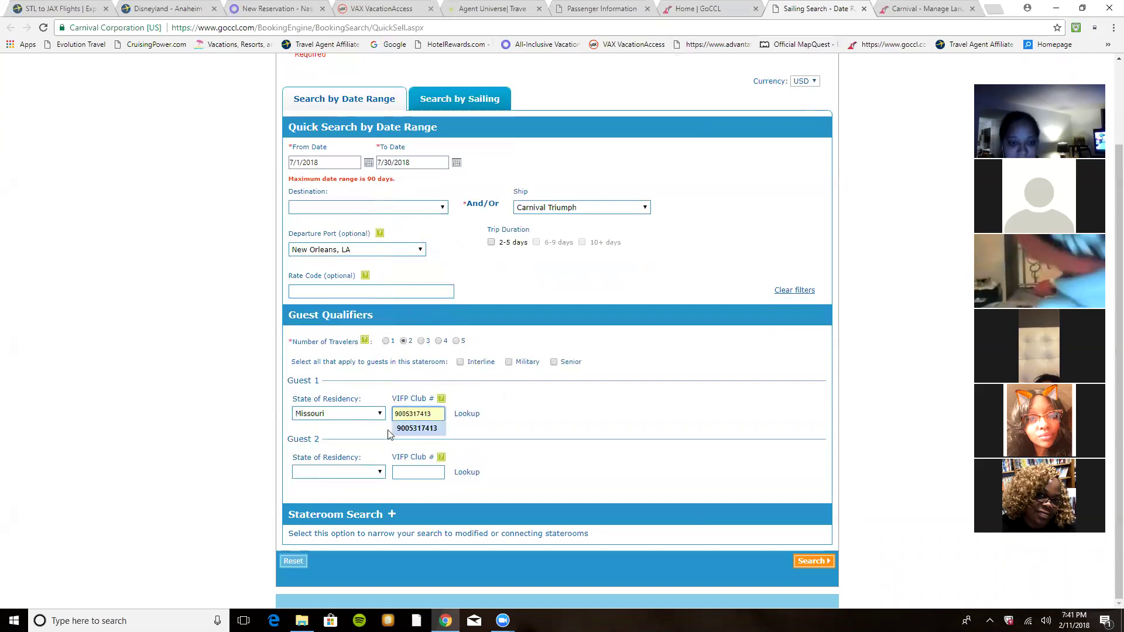
click(406, 431)
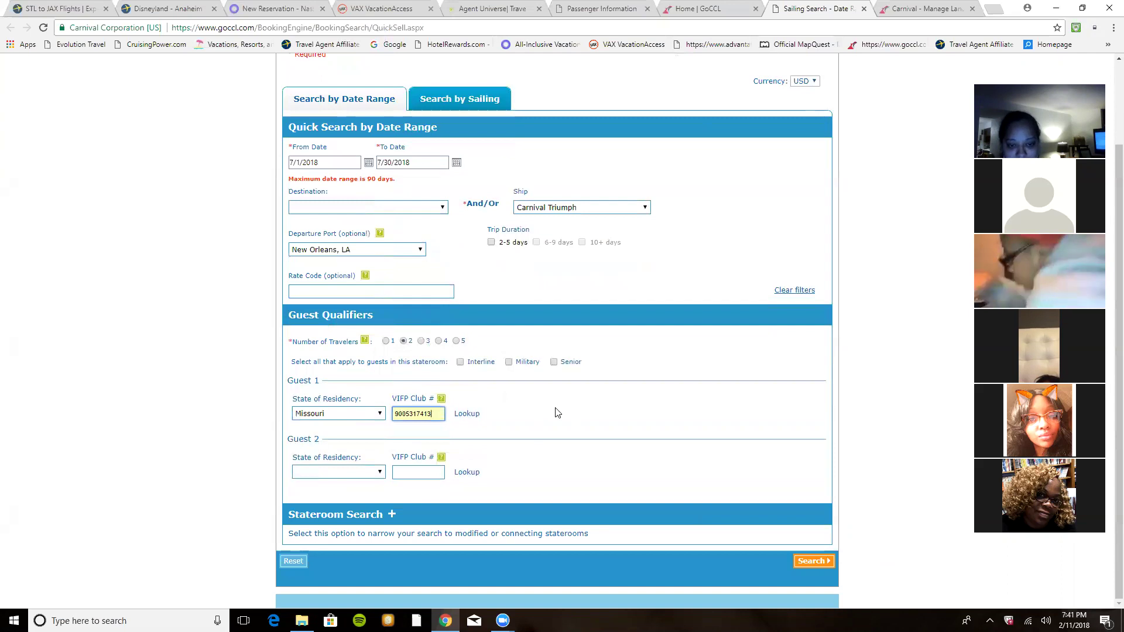
click(476, 414)
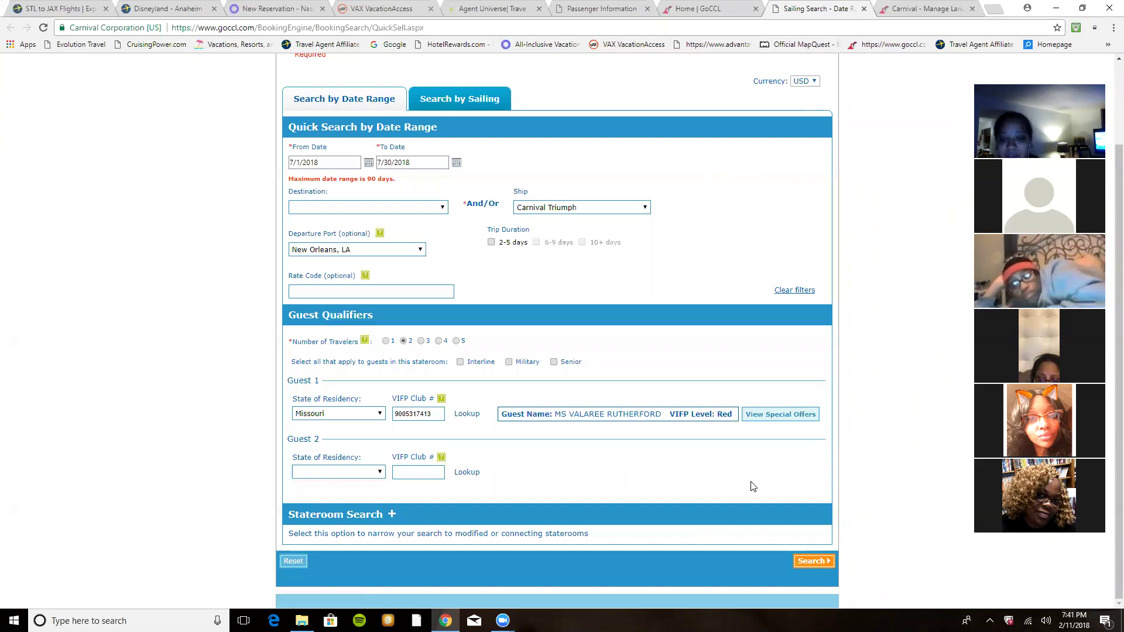
- Run the sailing search and select the Jul 21, 2018 Carnival Triumph sailing
click(818, 562)
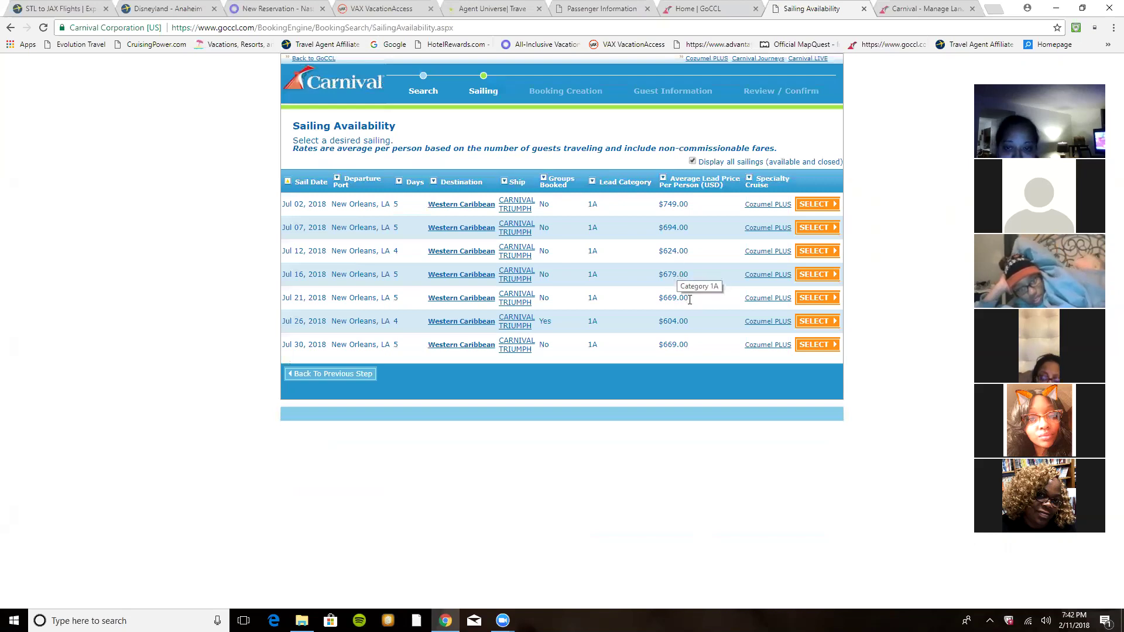
click(822, 299)
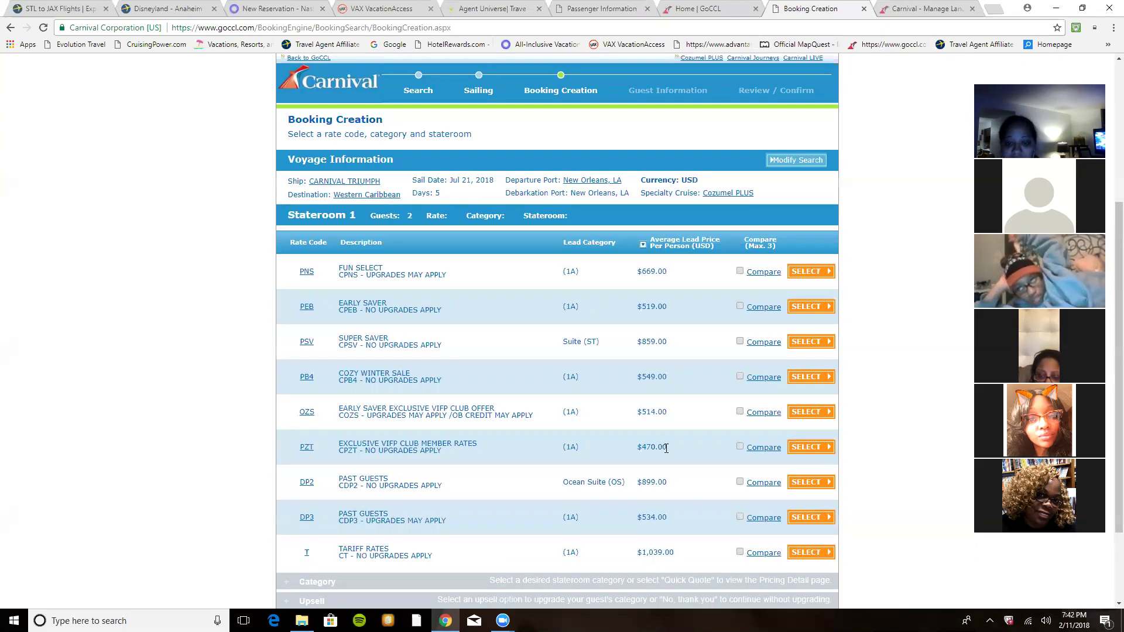
- Look over the available rate codes and read the rate terms of PZT, Exclusive VIFP Club Member Rates
scroll(666, 448, down, 1)
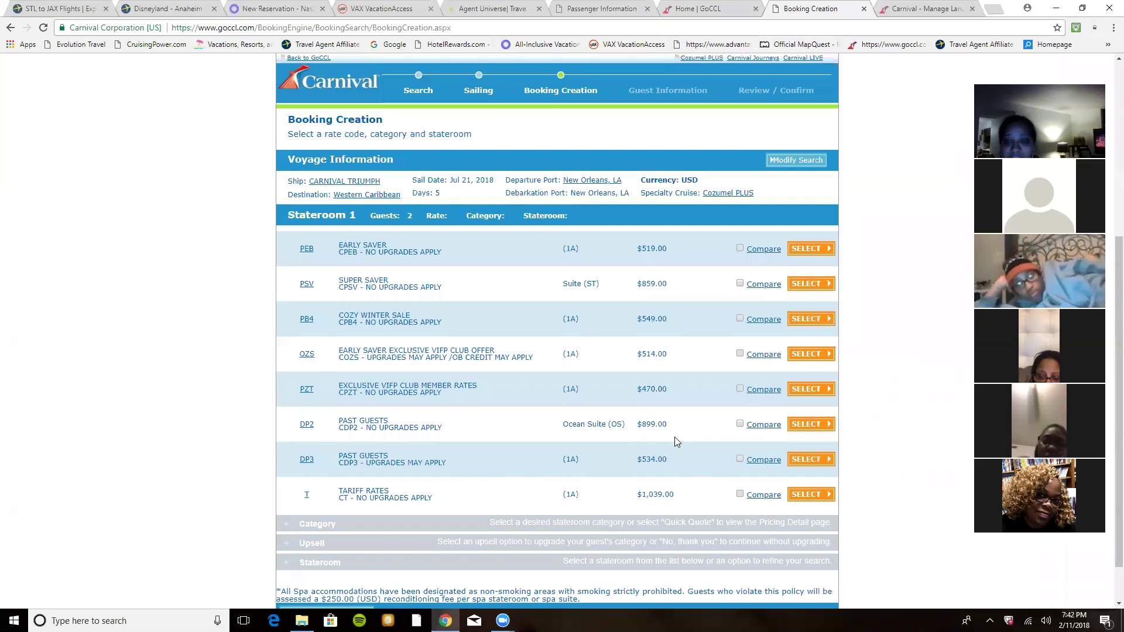
scroll(674, 437, up, 1)
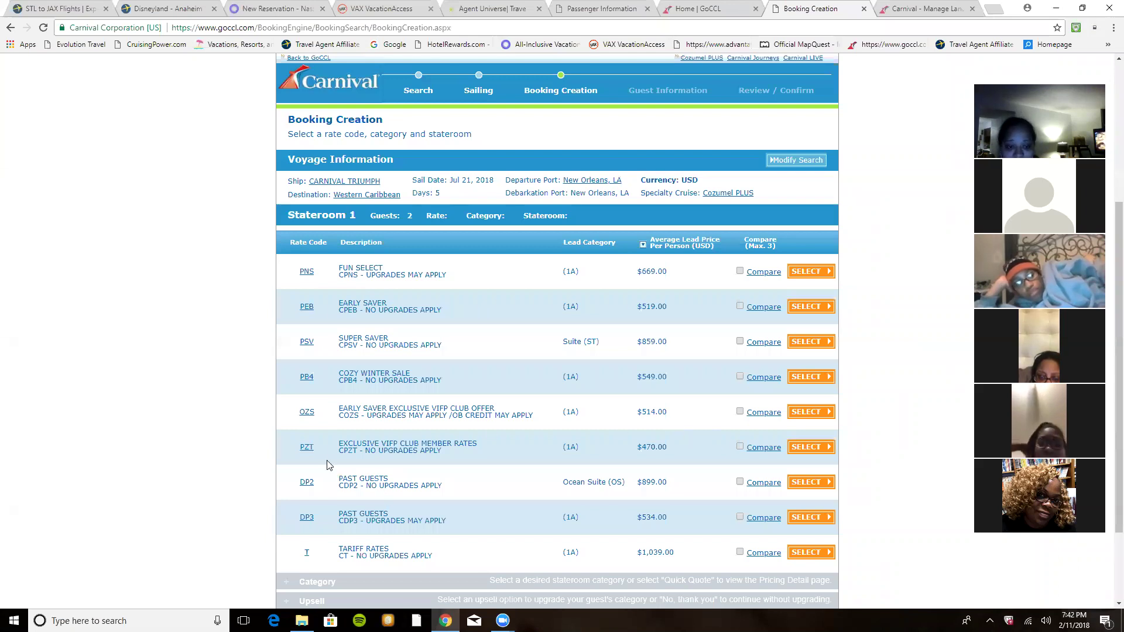
click(308, 447)
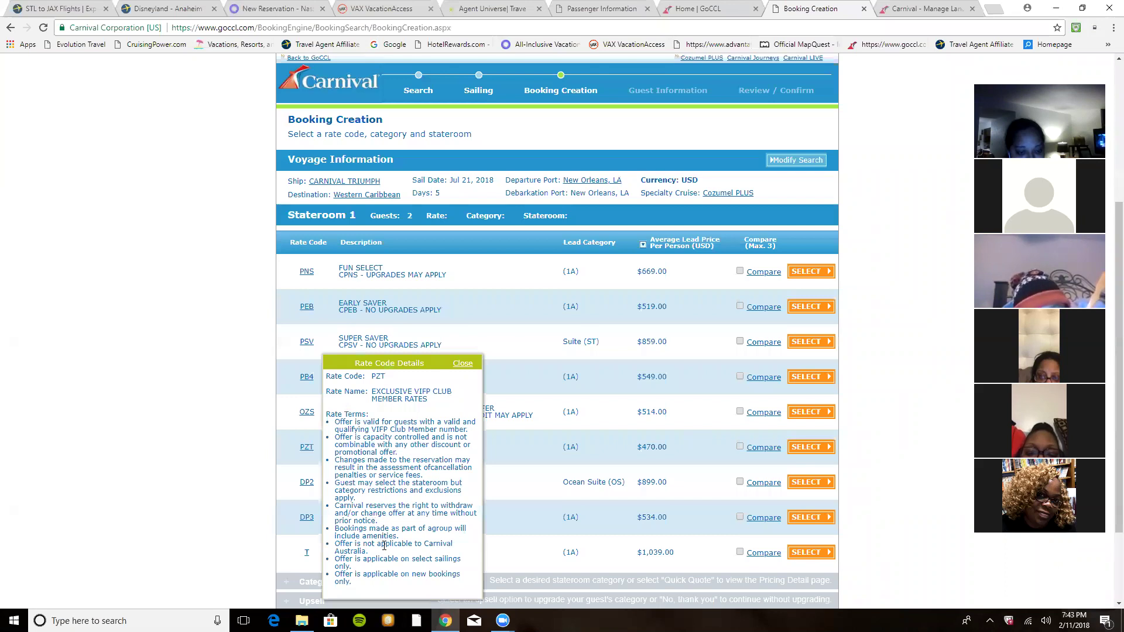
click(461, 364)
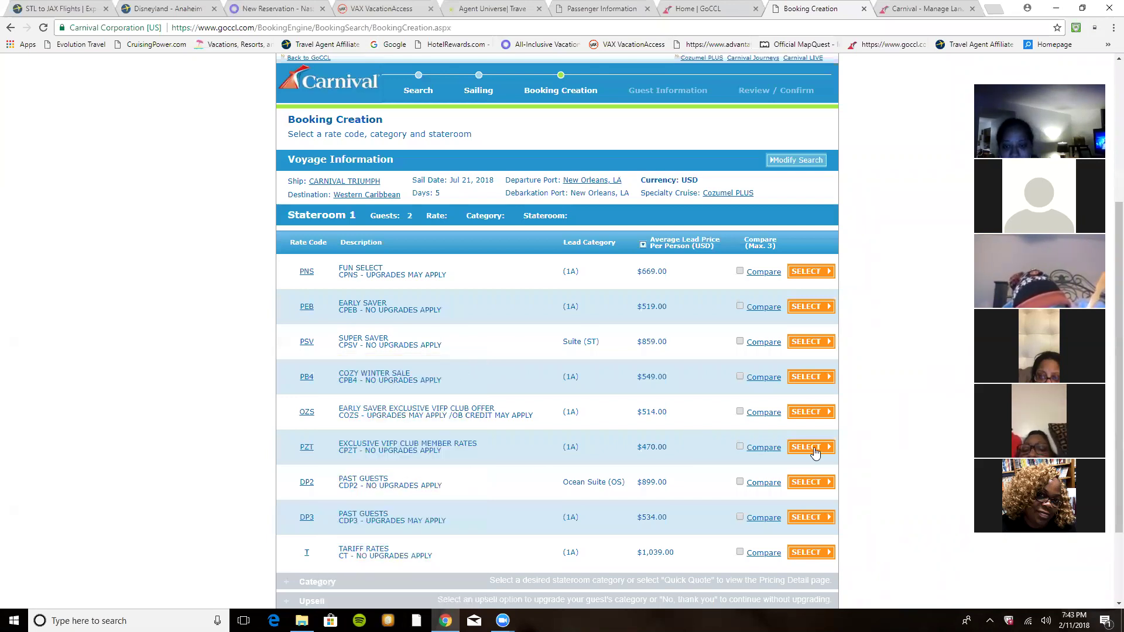
- Select the PZT rate, get a quick quote for category 4A and switch the pricing details to Agent View
click(815, 448)
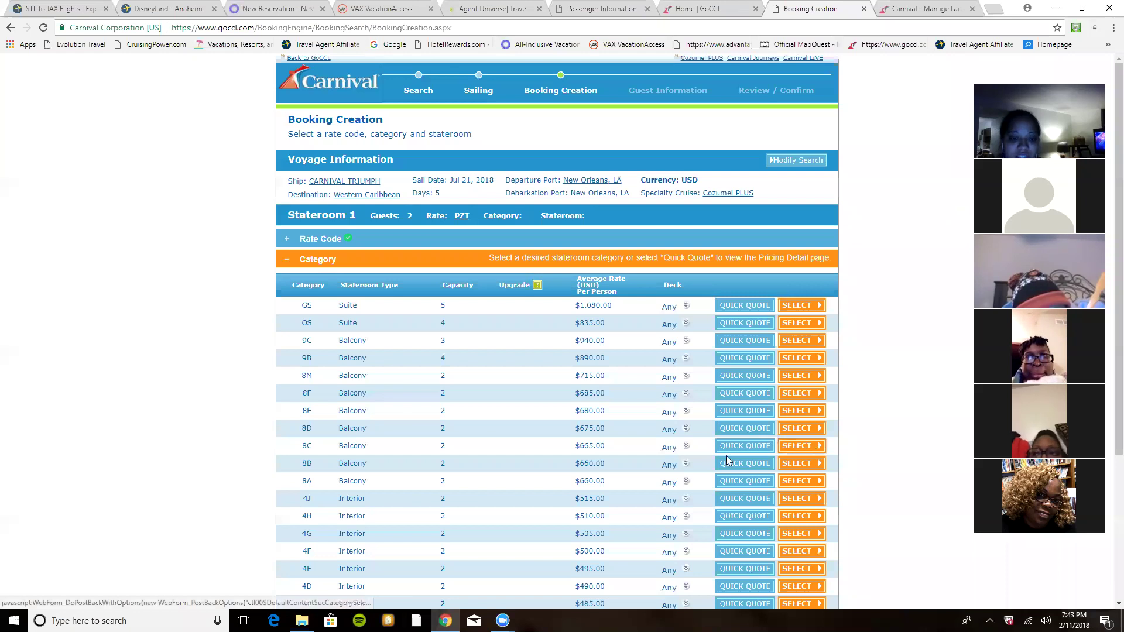
scroll(670, 416, down, 4)
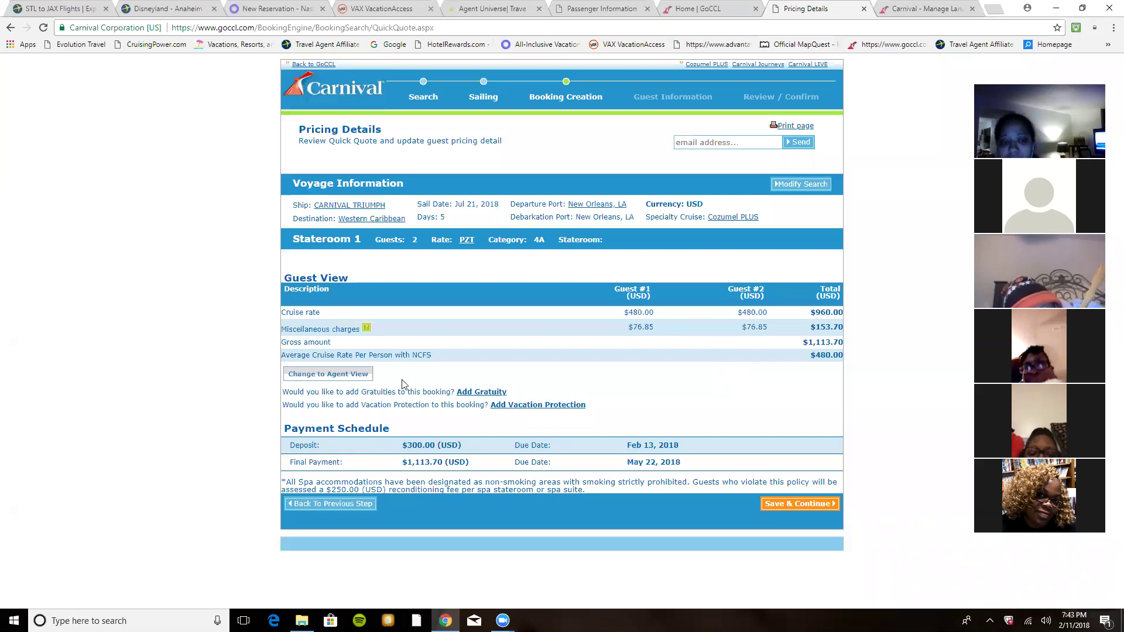
click(336, 376)
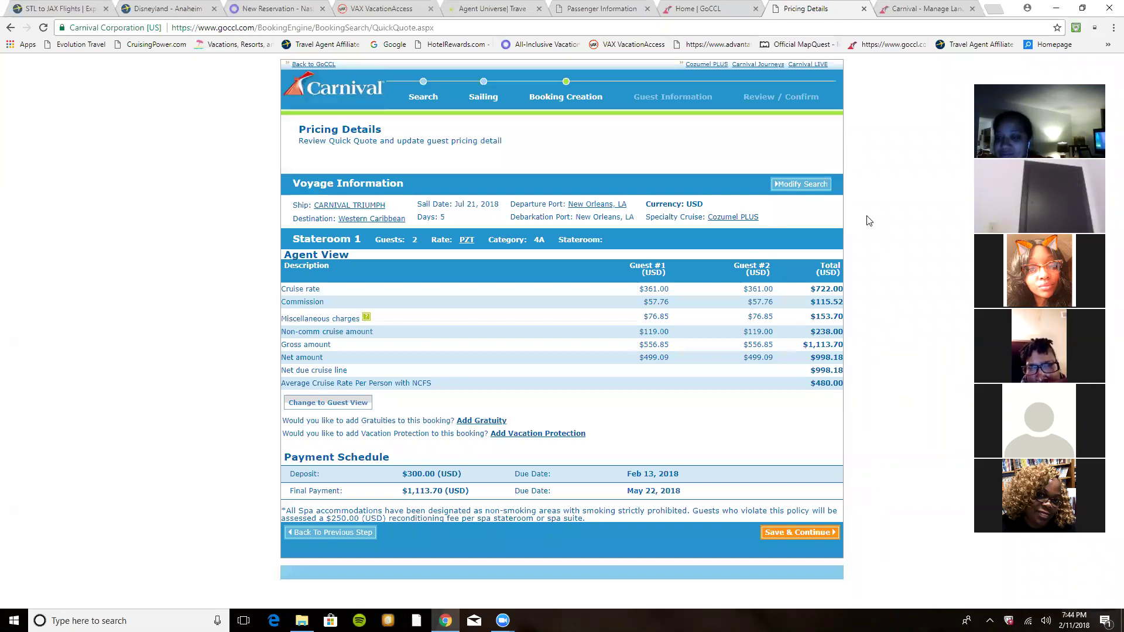
- Try to log in to the carnival.com account with the saved credentials
click(884, 9)
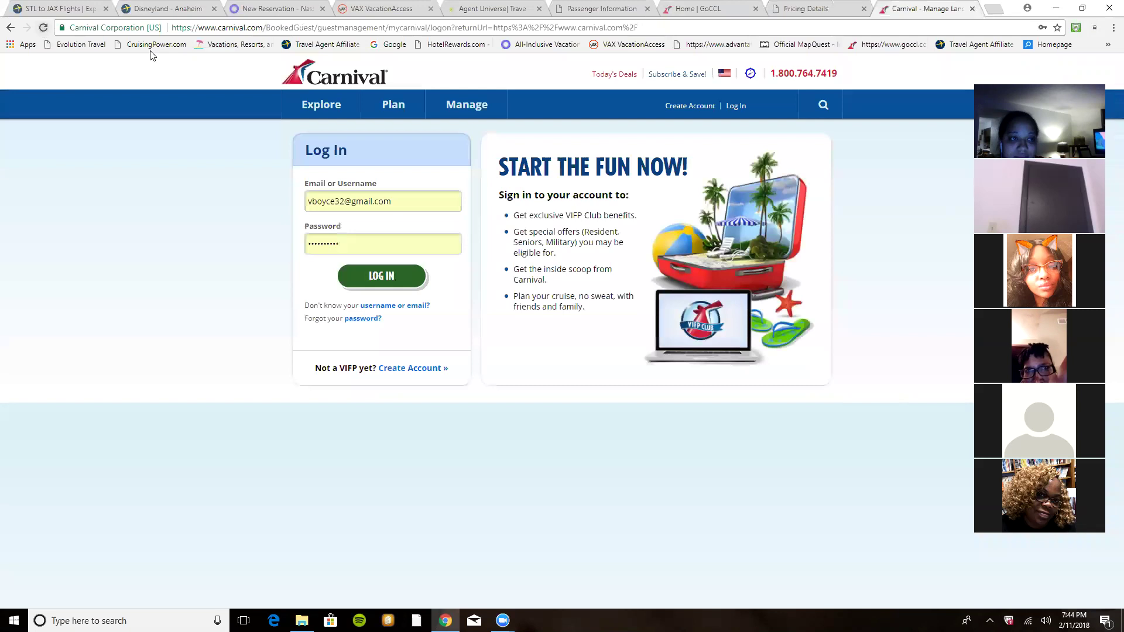
click(422, 277)
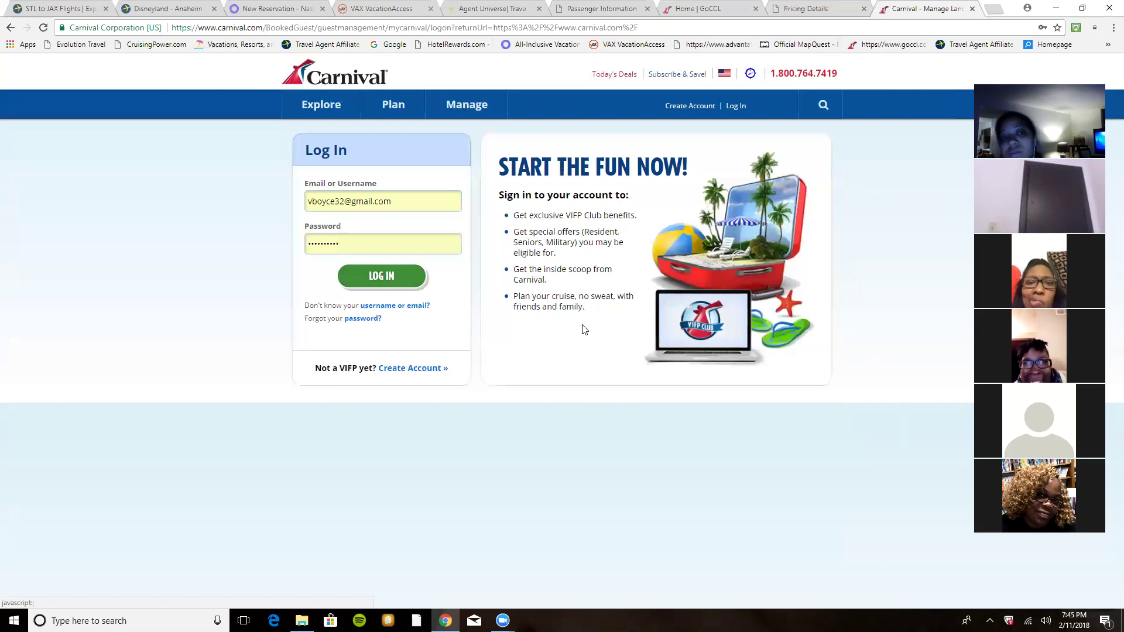
click(393, 278)
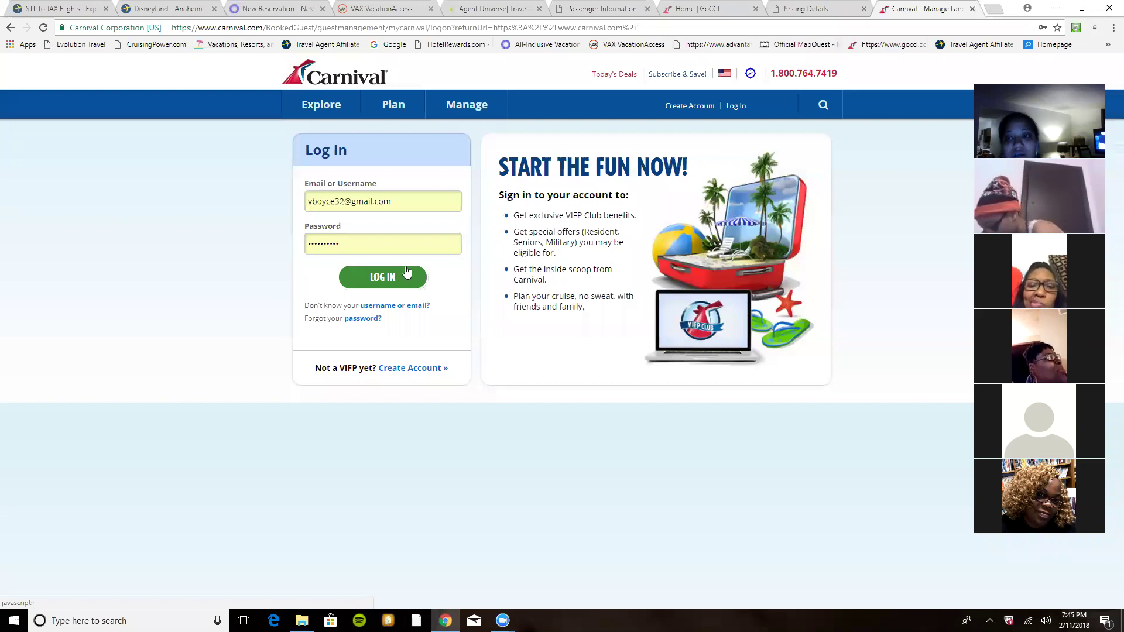
- Look over the GoCCL home page and return to the quote's pricing details
click(696, 9)
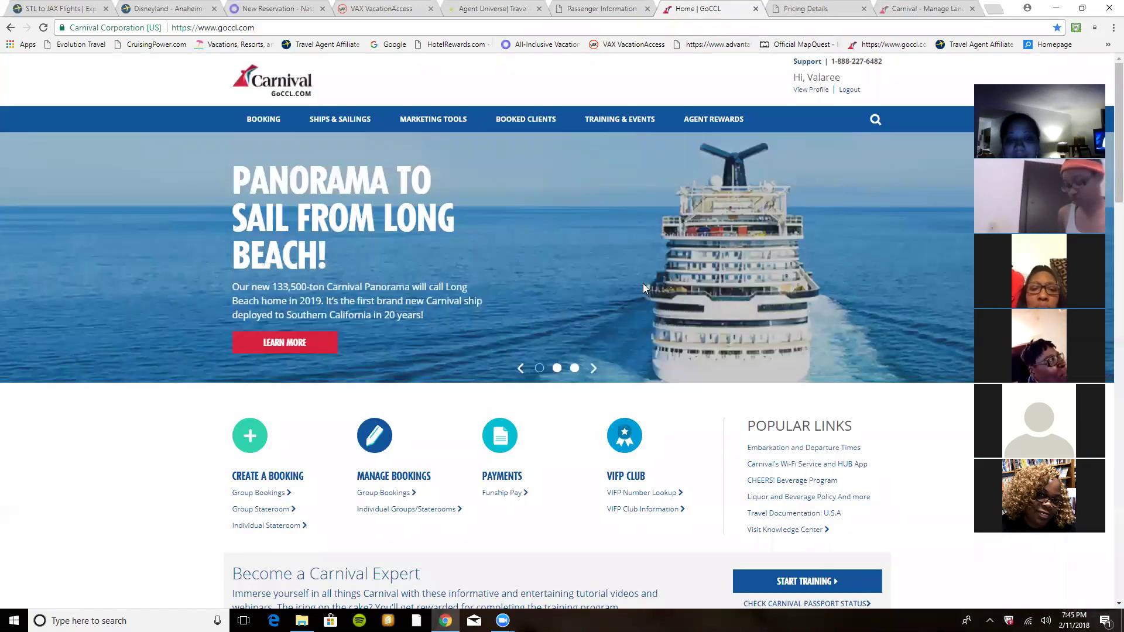
scroll(647, 282, down, 1)
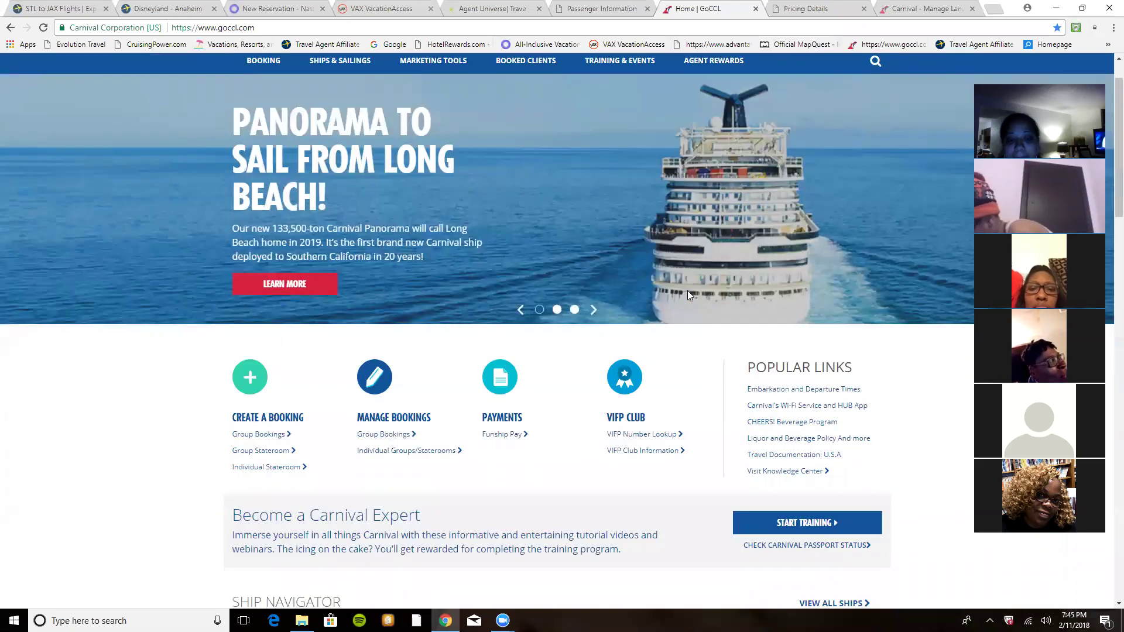
scroll(688, 290, up, 1)
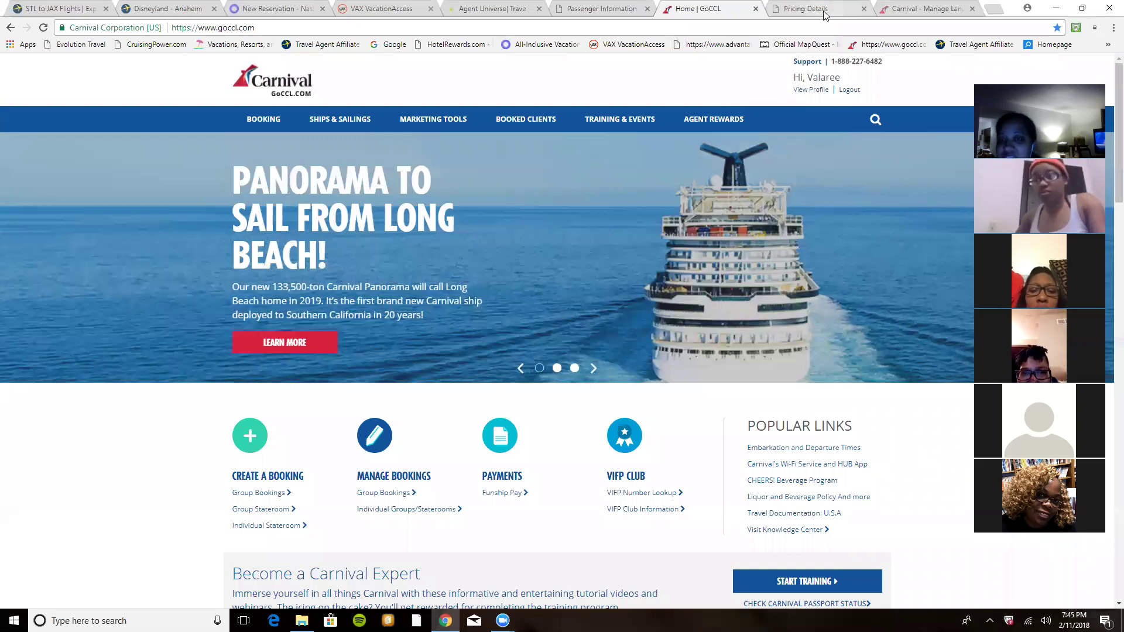
key(ctrl+Tab)
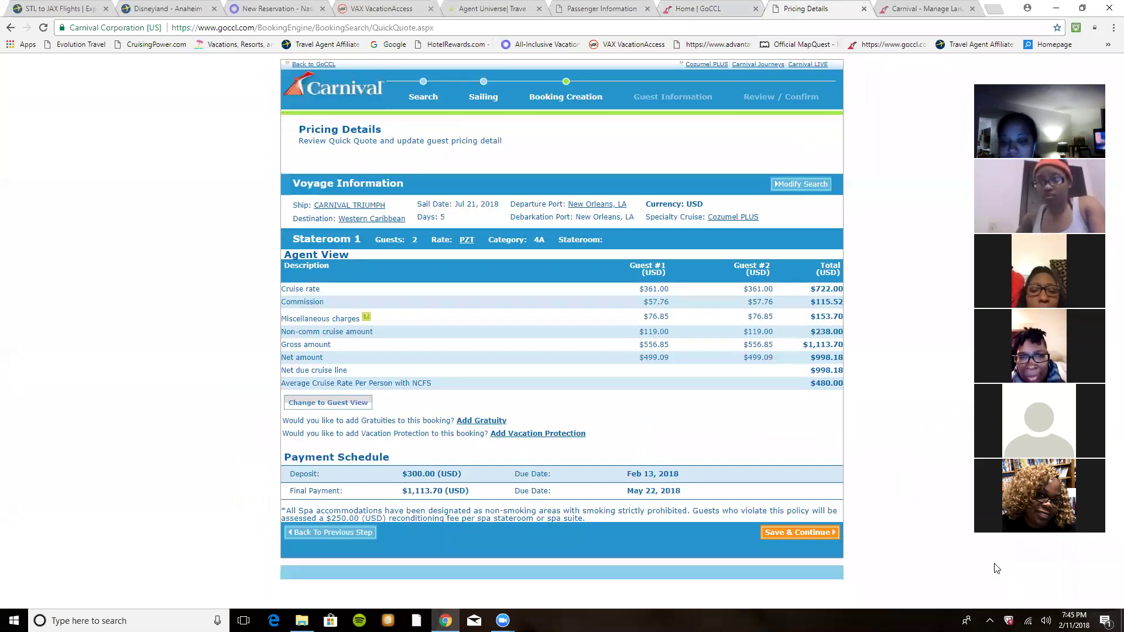